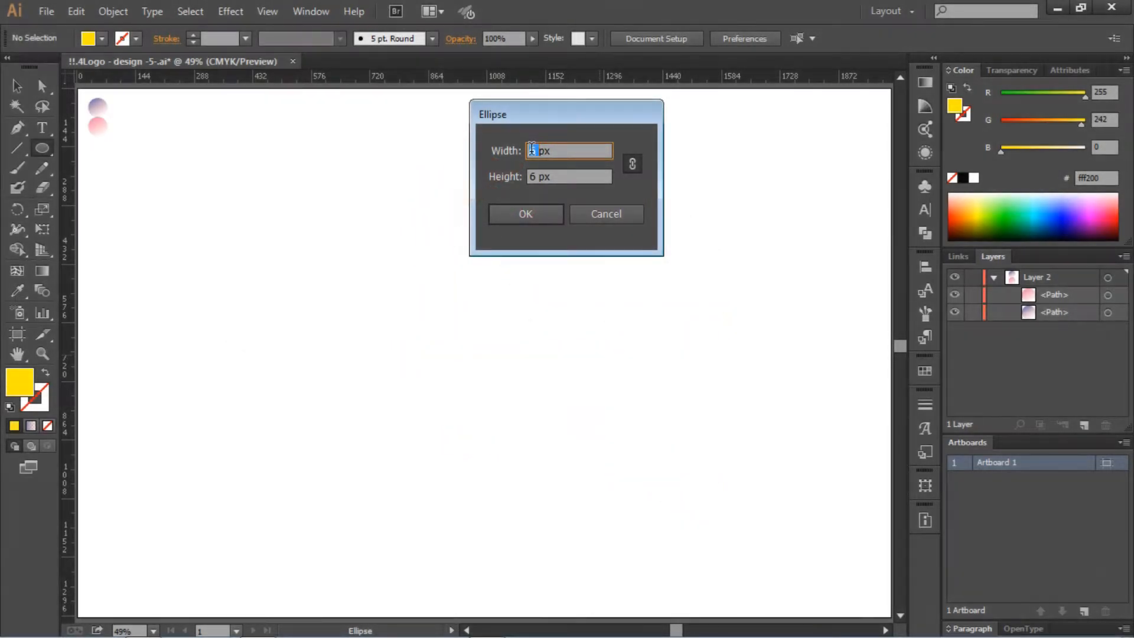
- Create a yellow circle, reposition it and place a copy directly above it so the two circles touch
left_click(526, 213)
left_click(17, 86)
left_click_drag(472, 366, 464, 388)
left_click_drag(491, 379, 490, 298)
left_click(604, 325)
- Give both circles a black 10 pt stroke and remove their yellow fill
left_click_drag(385, 223, 570, 469)
type("10")
key("Return")
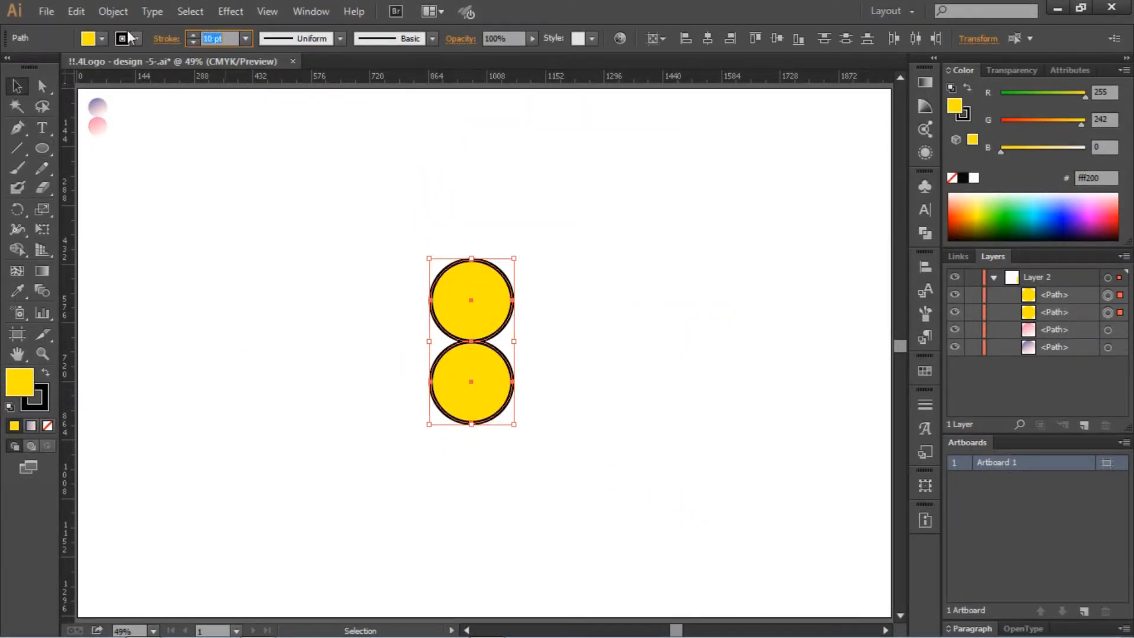
left_click(101, 39)
left_click(14, 73)
key("ctrl+1")
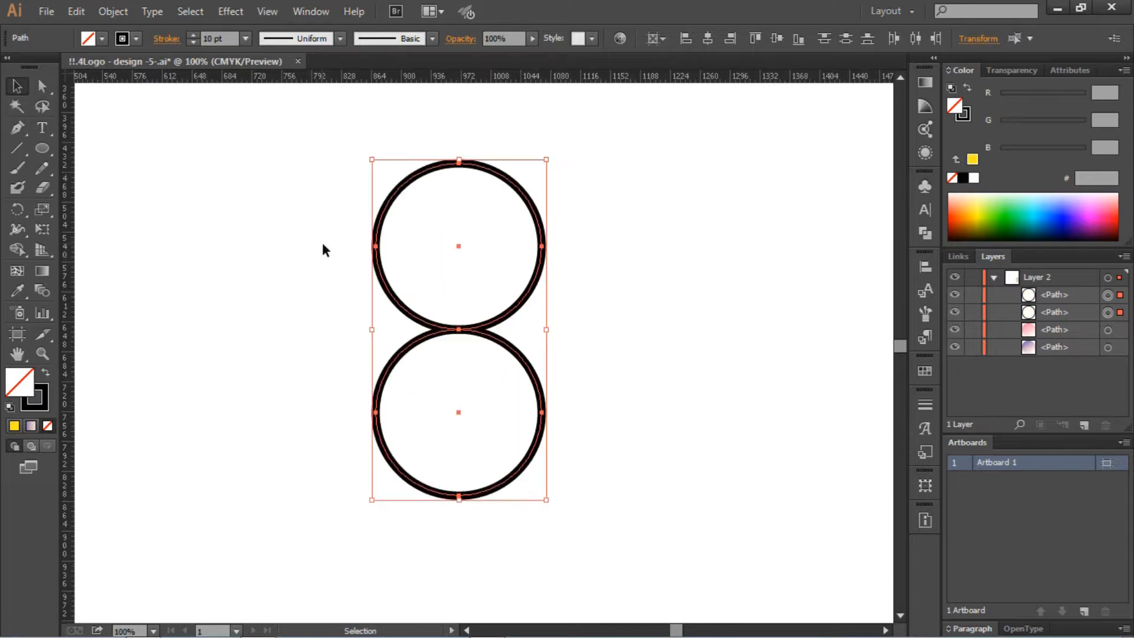
- Create a 400 px circle overlapping the two small stacked circles
key("l")
left_click(521, 195)
type("400")
left_click(499, 211)
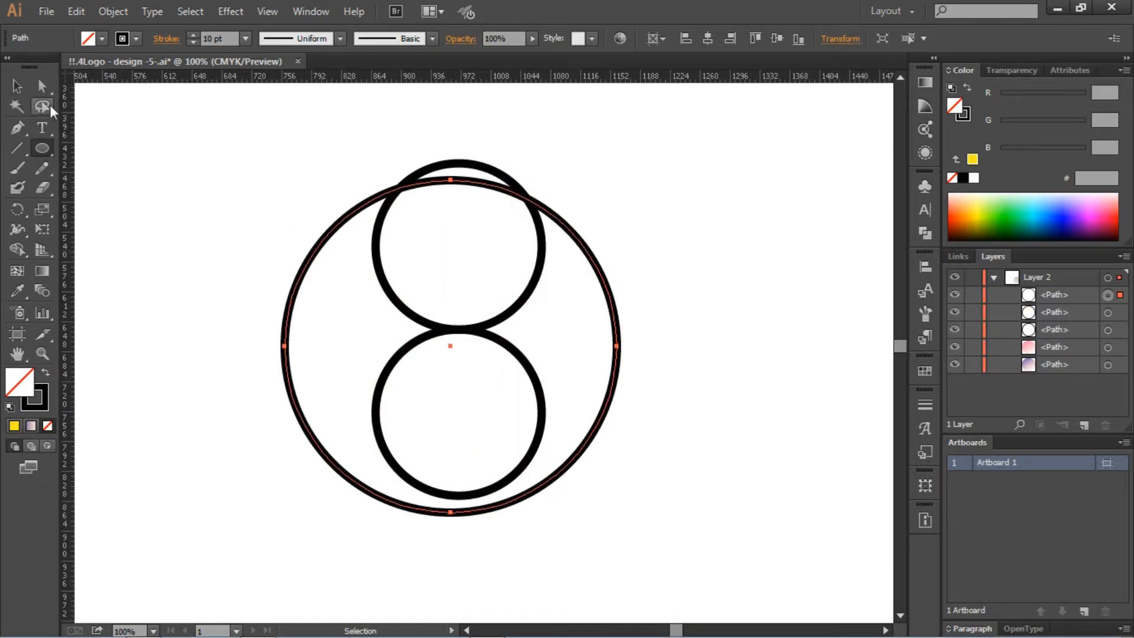
- Group the two small stacked circles
left_click(18, 86)
left_click(322, 175)
left_click_drag(360, 217, 484, 359)
right_click(478, 323)
left_click(508, 401)
- Centre the grouped small circles and the large circle on each other horizontally and vertically
left_click_drag(338, 289, 640, 352)
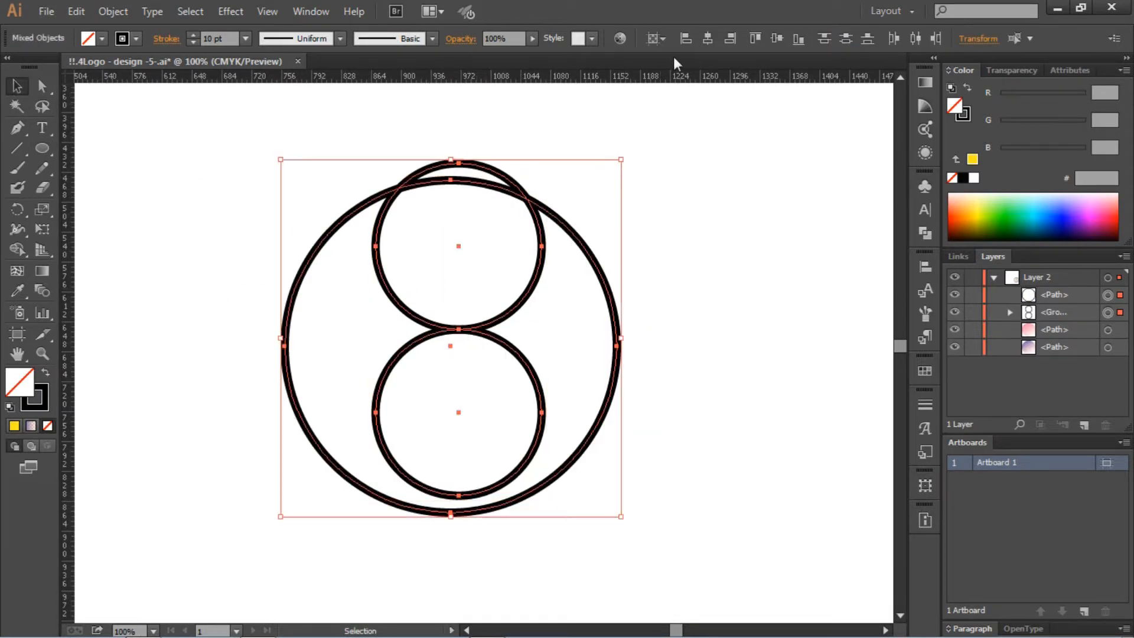
left_click(708, 38)
left_click(777, 39)
left_click(759, 118)
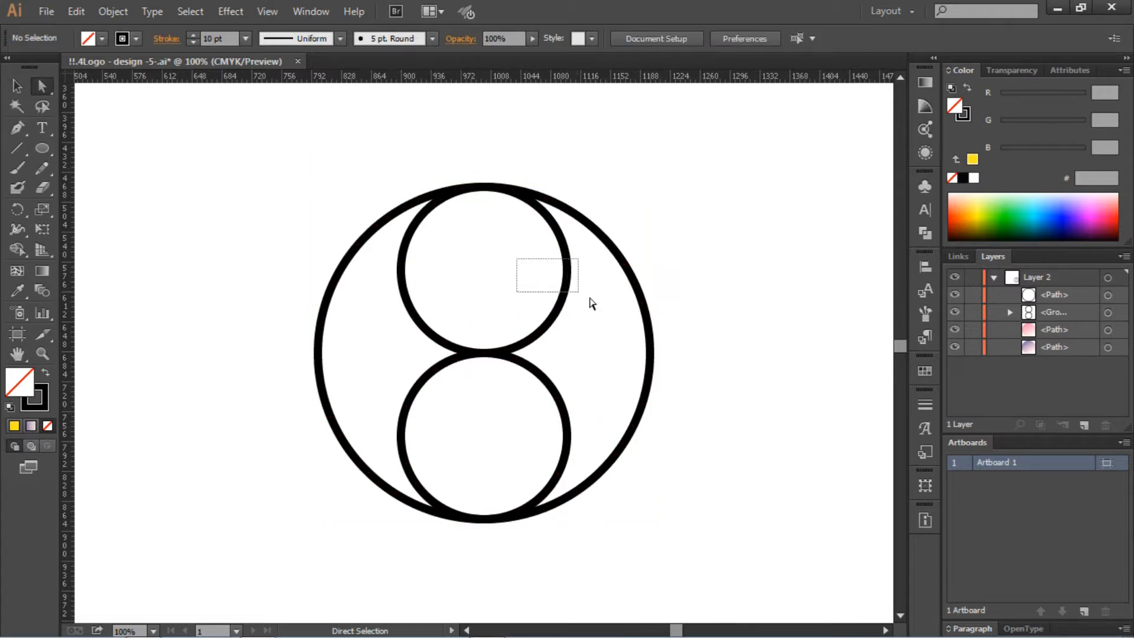
- Delete the right half of the upper small circle and the left half of the lower one to leave an S-curve
left_click_drag(591, 303, 592, 302)
key("Delete")
left_click_drag(381, 416, 427, 458)
key("Delete")
key("v")
left_click(372, 260)
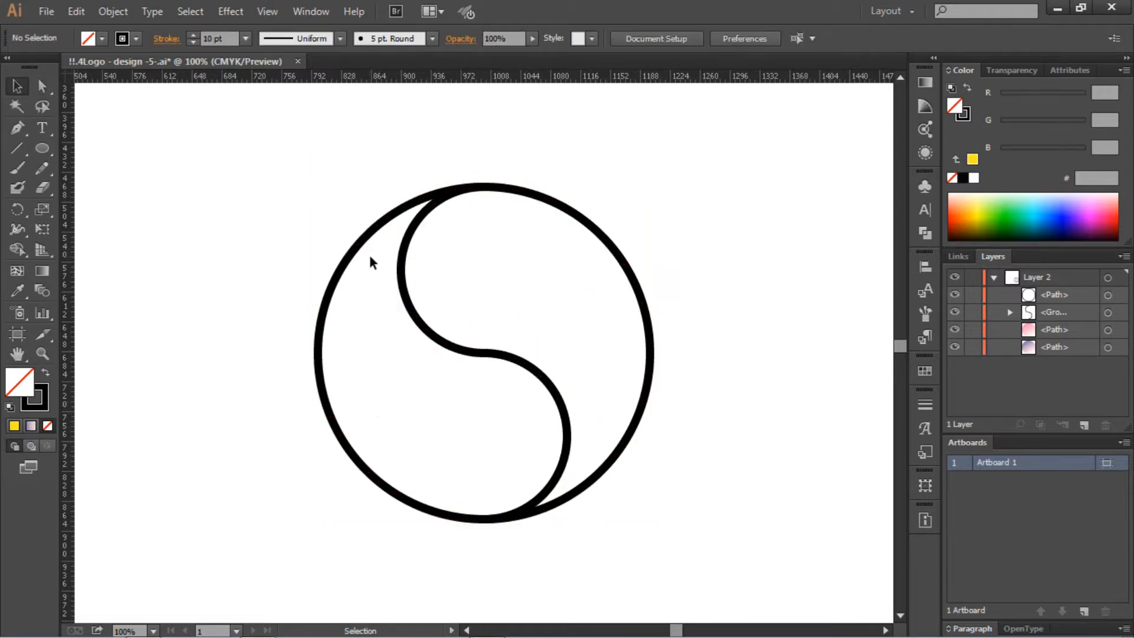
- Raise the stroke weight of the large circle and the S-curve to 57 pt
left_click_drag(204, 130, 691, 462)
key("Up")
key("Up")
key("Up")
key("Up")
key("Up")
key("Up")
key("Up")
key("Up")
key("Up")
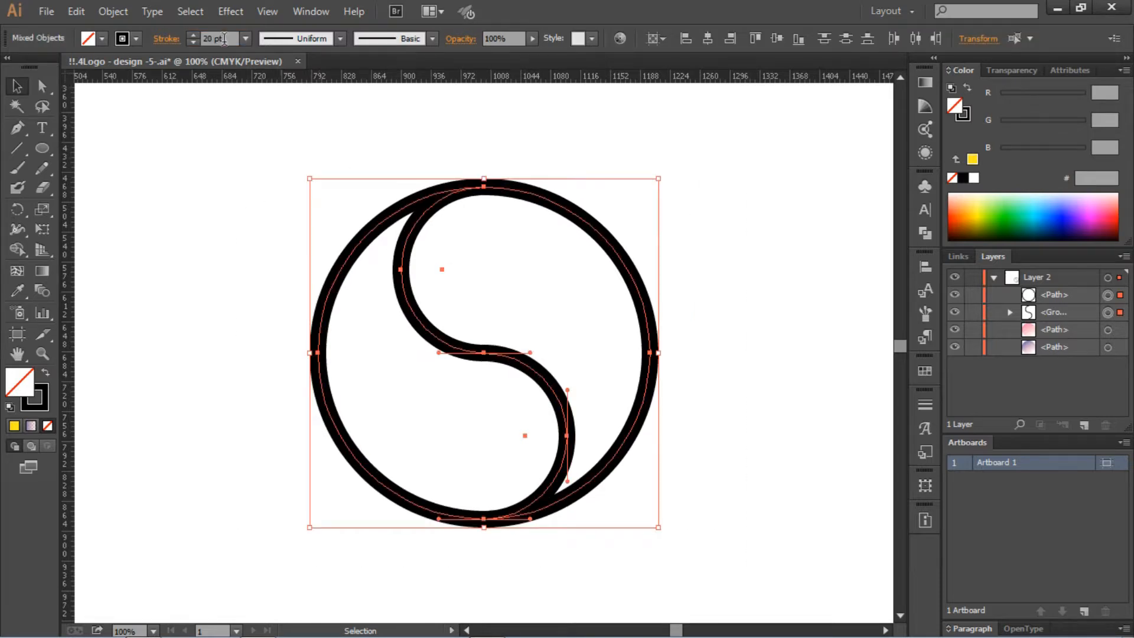
key("Up")
key("Up")
key("Up")
key("Up")
key("Up")
key("Up")
key("Up")
key("Up")
key("Up")
key("Up")
key("Up")
key("Up")
key("Up")
key("Up")
key("Up")
key("Up")
key("Up")
key("Up")
key("Up")
key("Up")
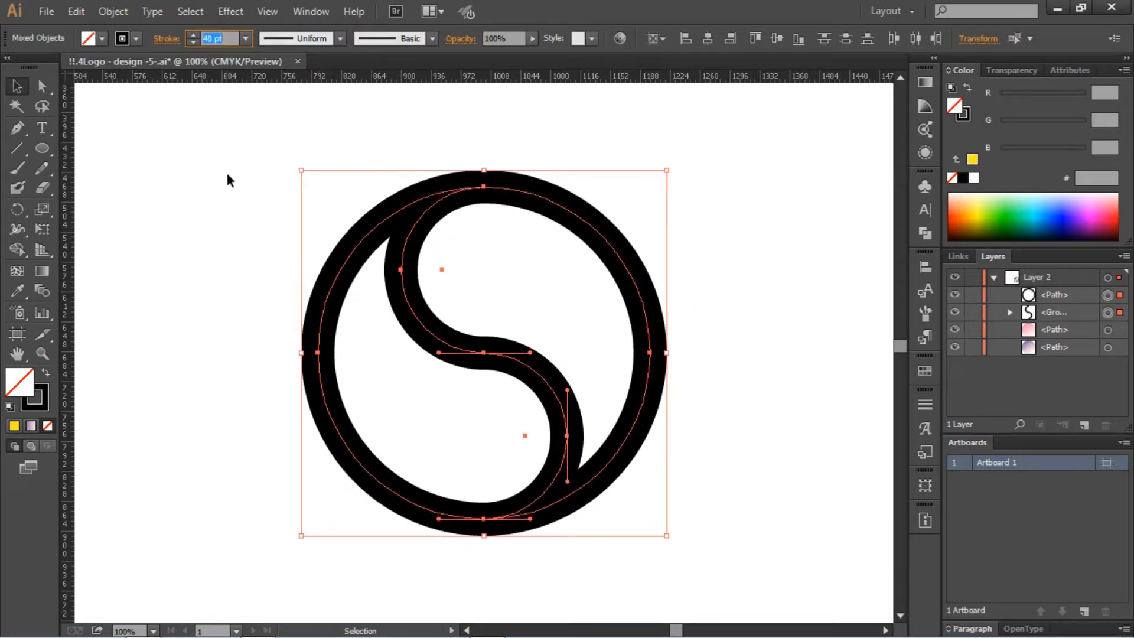
key("Up")
key("Up")
key("Up")
key("Up")
key("Up")
key("Up")
key("Up")
key("Up")
key("Up")
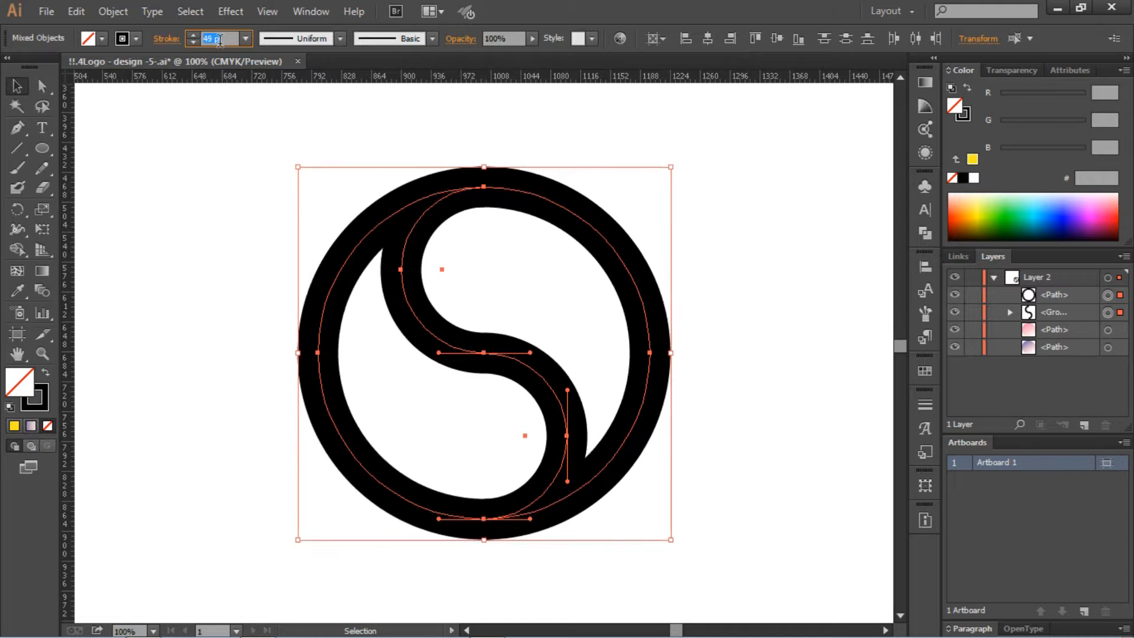
key("Up")
key("Up")
key("Up")
key("Up")
key("Up")
key("Up")
key("Up")
key("Up")
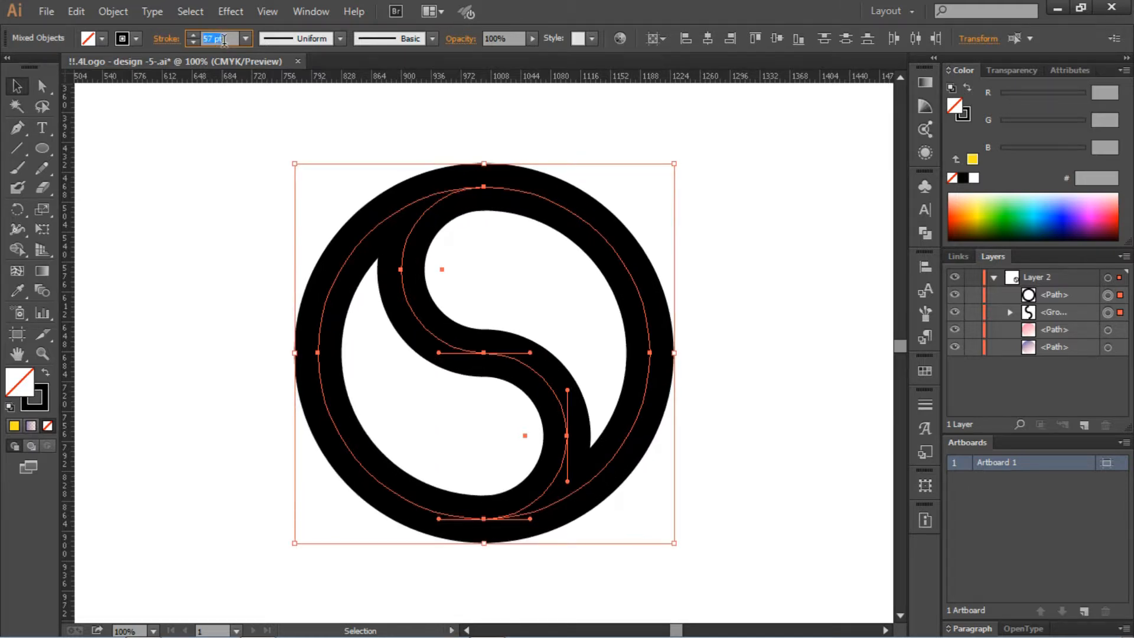
- Expand the thick strokes into filled shapes and unite them into a single compound shape
left_click(324, 194)
key("ctrl+a")
left_click(113, 11)
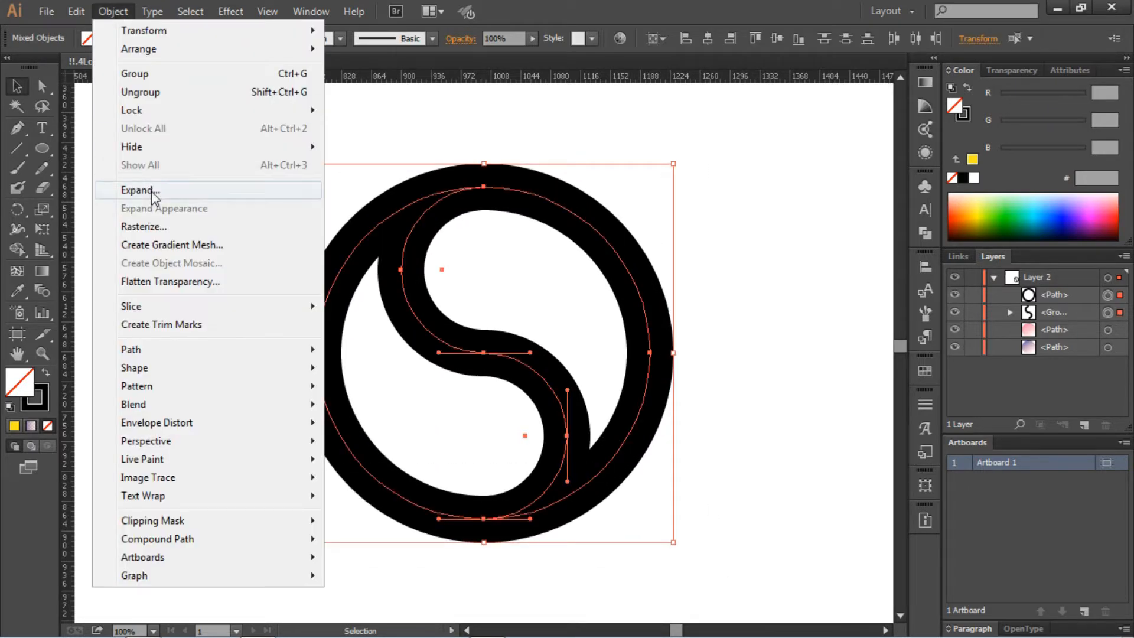
left_click(151, 191)
left_click(736, 349)
left_click(925, 234)
left_click(735, 216)
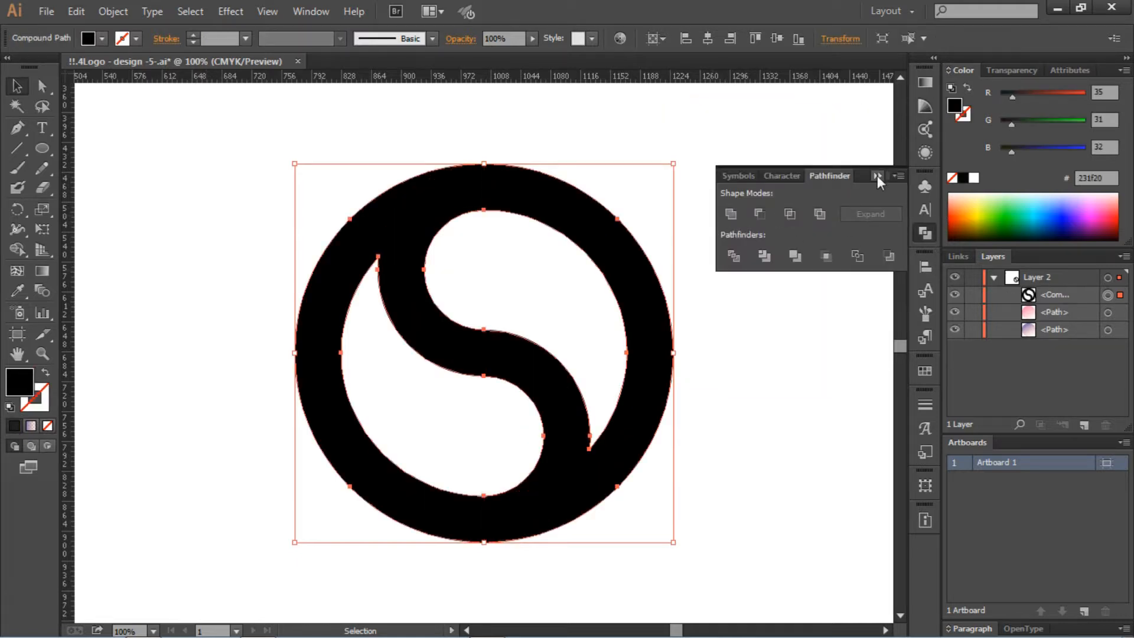
left_click(877, 176)
- Create a solid black circle with the preset ellipse dimensions, overlapping the left part of the S-shaped ring
left_click(43, 150)
left_click(185, 169)
key("Return")
key("v")
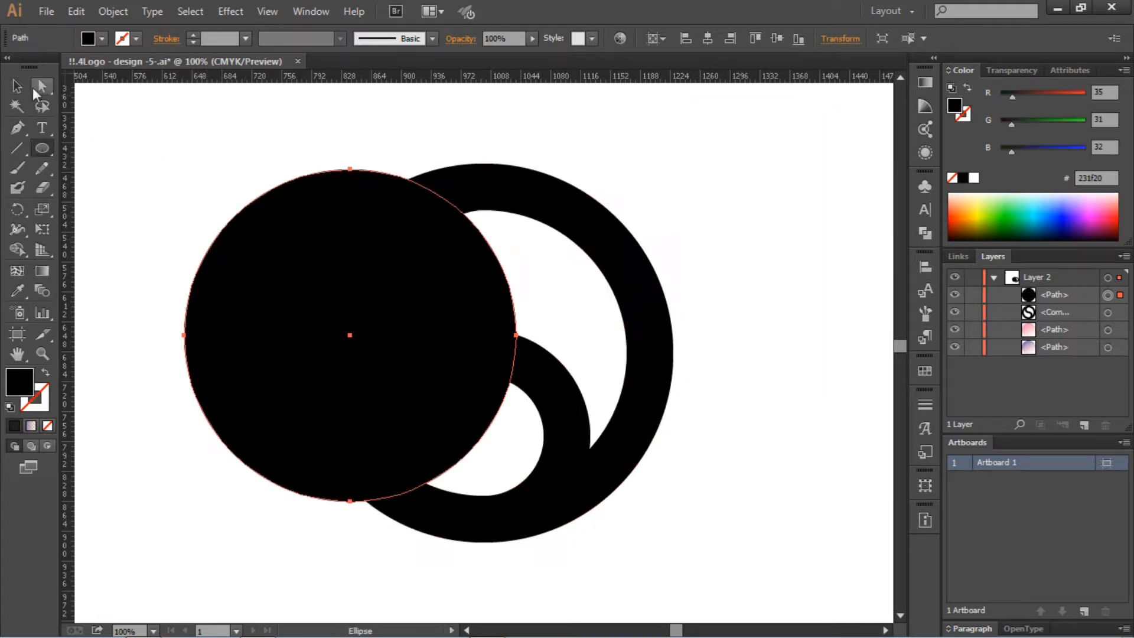
- Select the solid circle together with the S-shaped ring and centre them on each other horizontally and vertically
left_click_drag(334, 134, 344, 232)
left_click(301, 148)
left_click(293, 218)
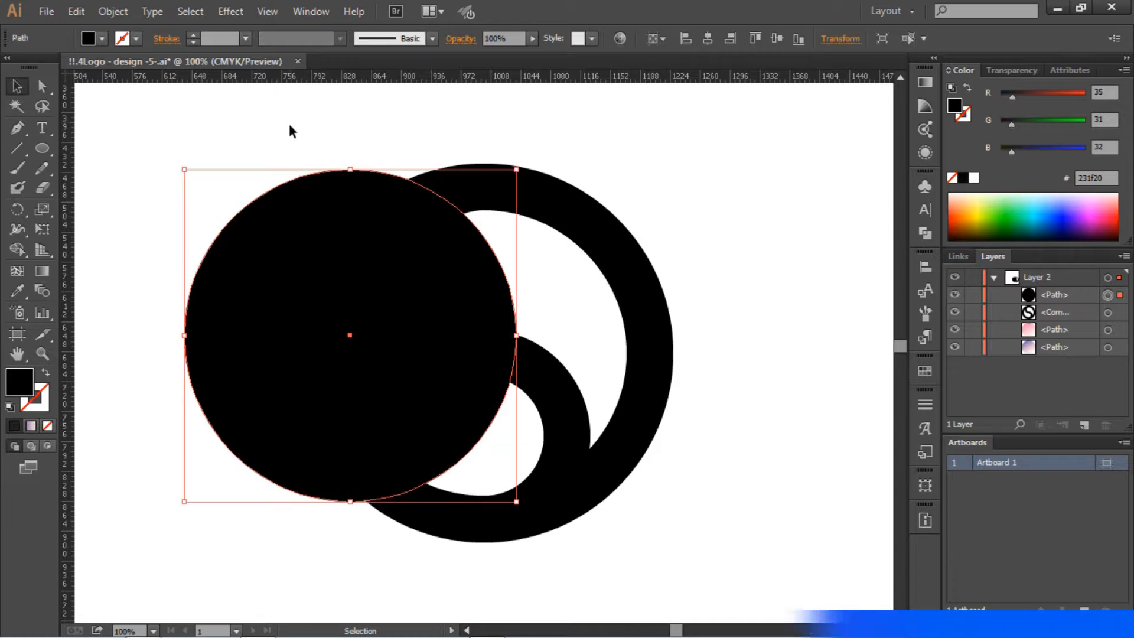
left_click_drag(289, 125, 555, 266)
left_click(925, 267)
left_click(759, 297)
left_click(862, 297)
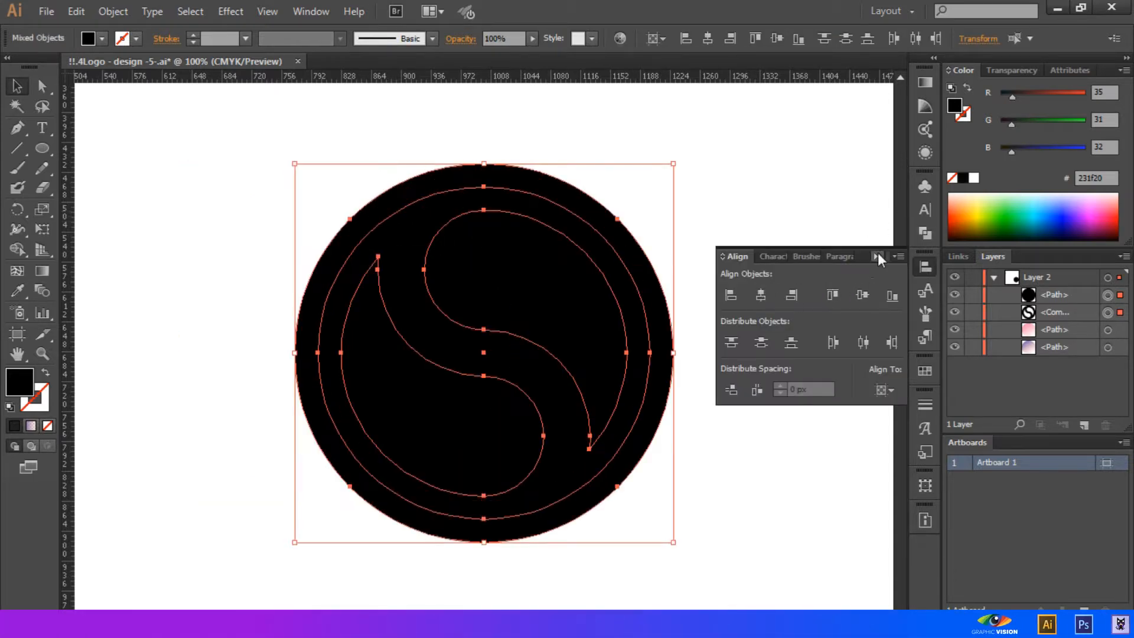
left_click(878, 254)
- Exclude the overlapping areas of the two shapes with Pathfinder and deselect the result
left_click(920, 235)
left_click(819, 214)
left_click(760, 170)
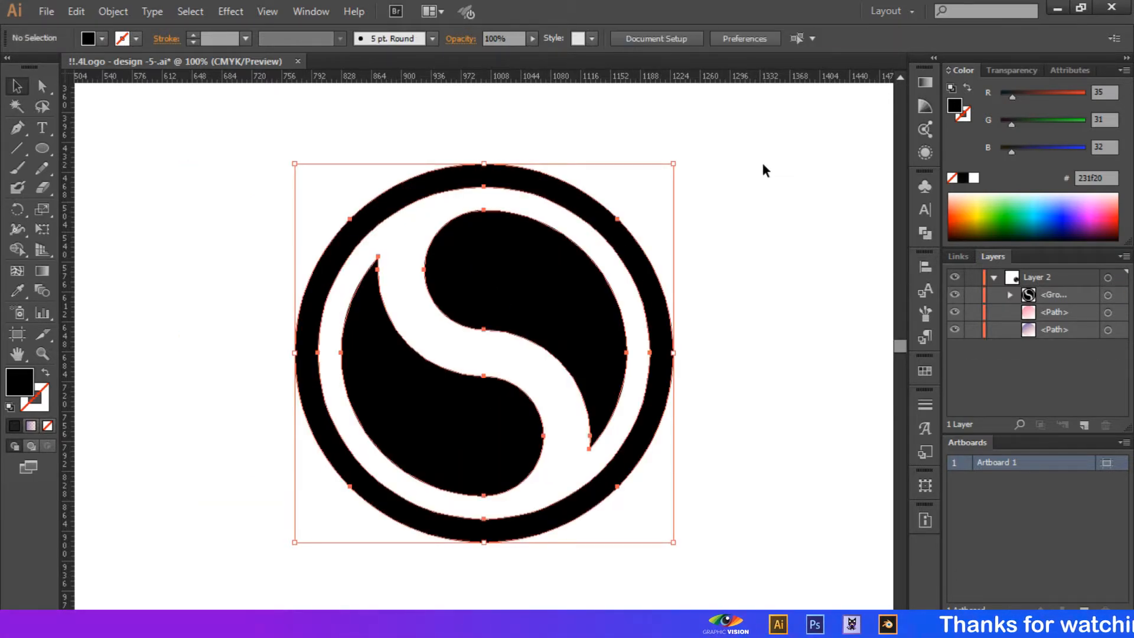
left_click(481, 177)
key("Delete")
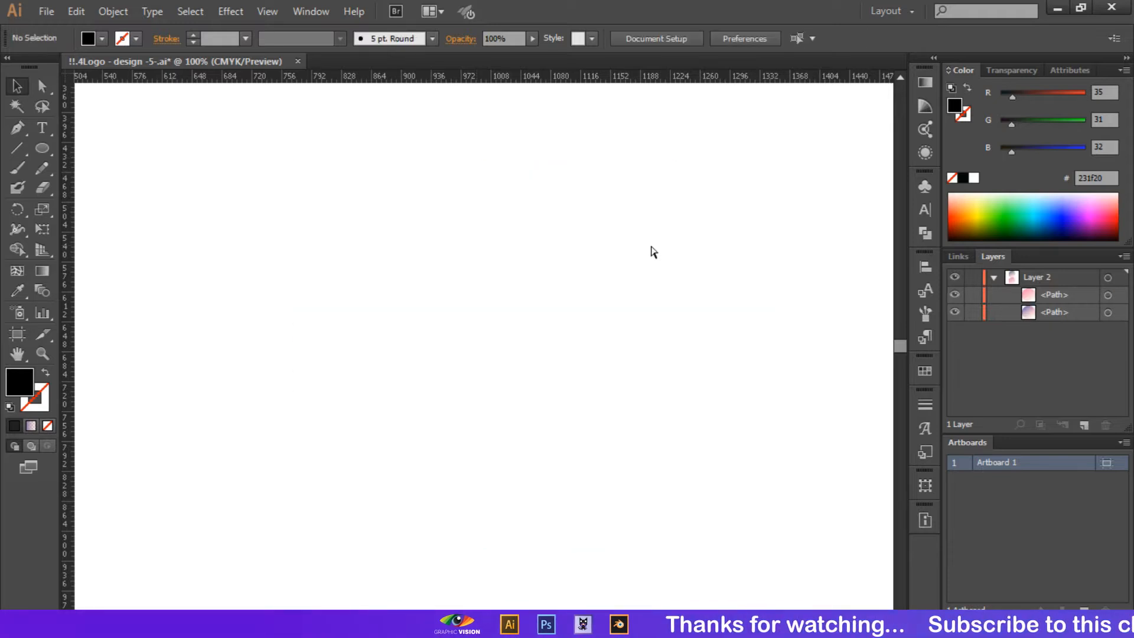
key("ctrl+z")
- Ungroup the artwork and enlarge the outer ring around its centre, away from the two teardrops
right_click(490, 209)
left_click(559, 308)
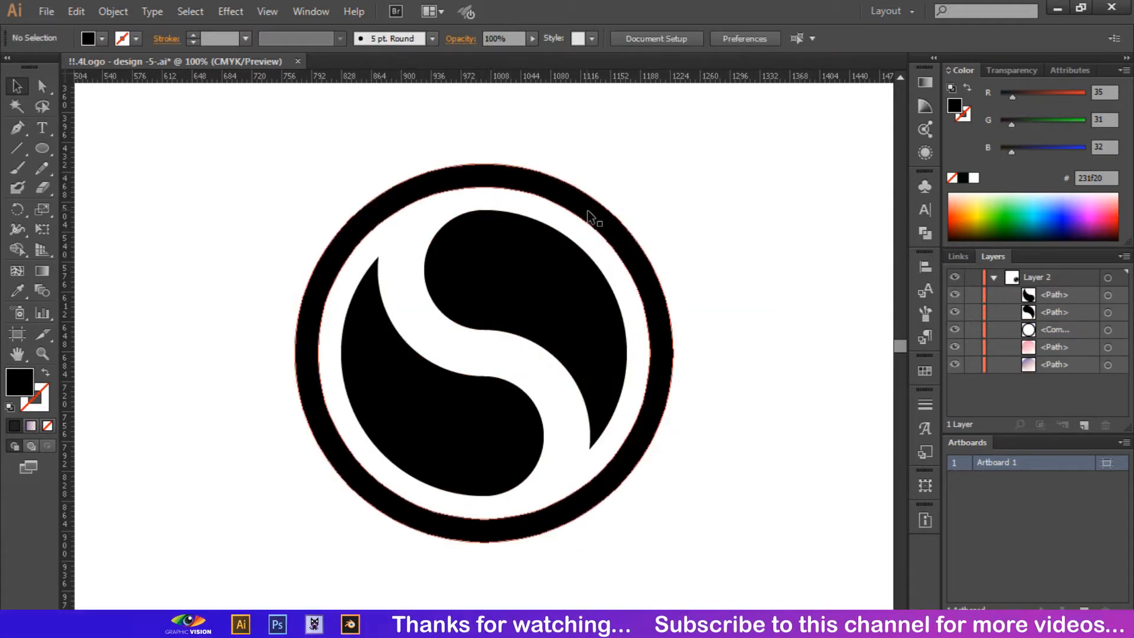
left_click(587, 210)
left_click_drag(674, 541, 738, 607)
scroll(733, 347, "down", 1)
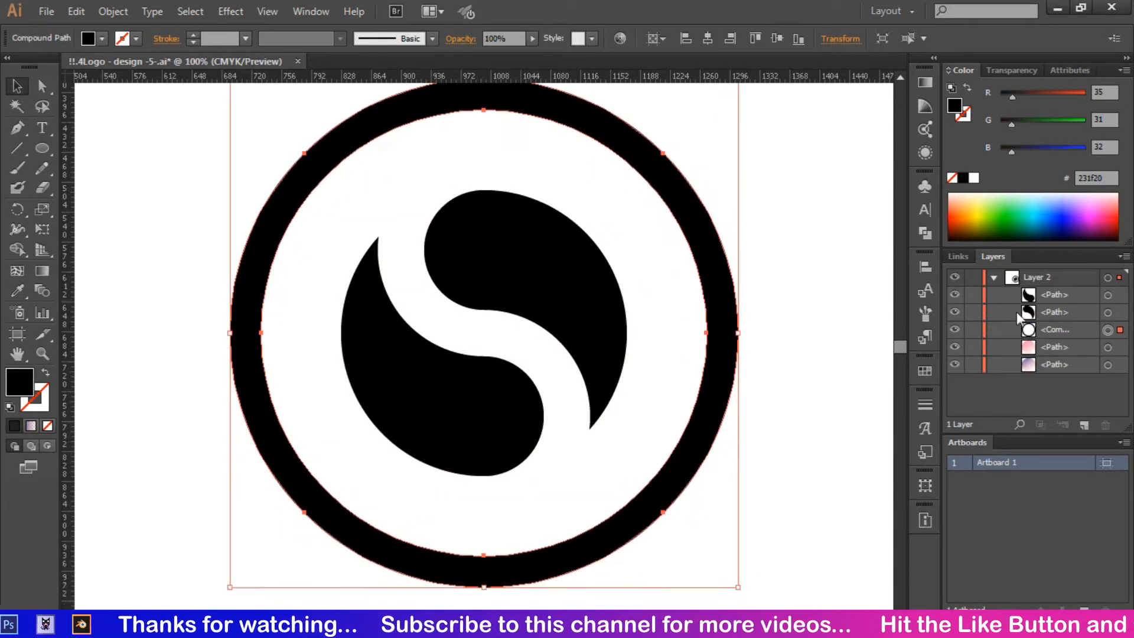
- Lock and hide the outer ring, leaving only the two teardrop shapes on the canvas
left_click(973, 331)
left_click(954, 331)
left_click(615, 306)
left_click(384, 338)
left_click(272, 275)
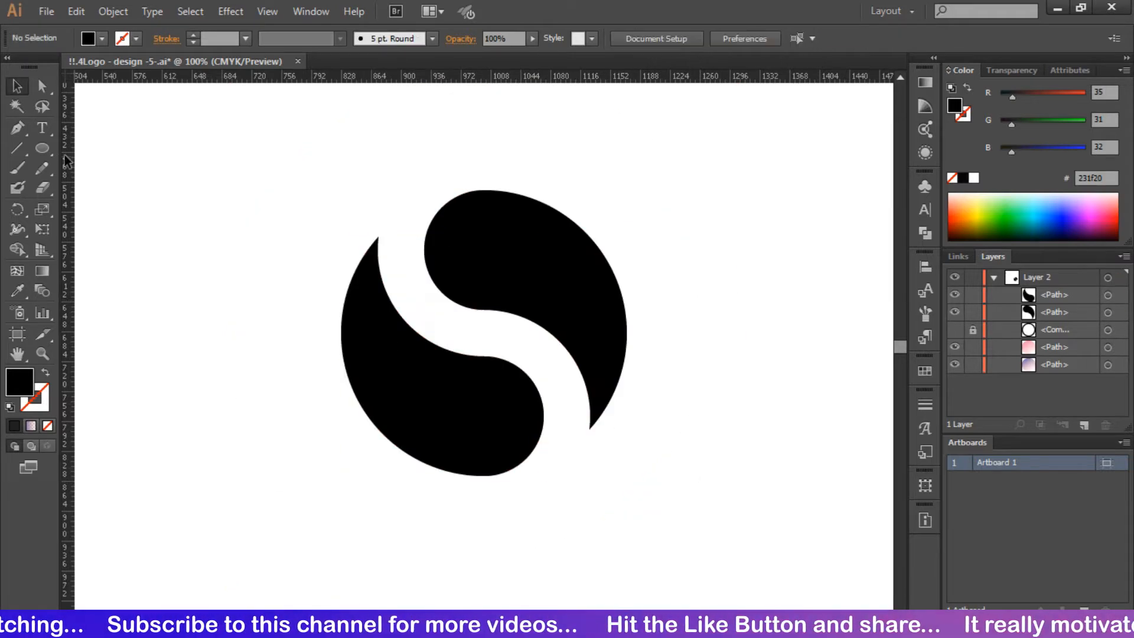
- Draw a tail's curved outer edge with the Pen tool, from the left teardrop's outer side up to a pointed upper tip
scroll(389, 322, "up", 3)
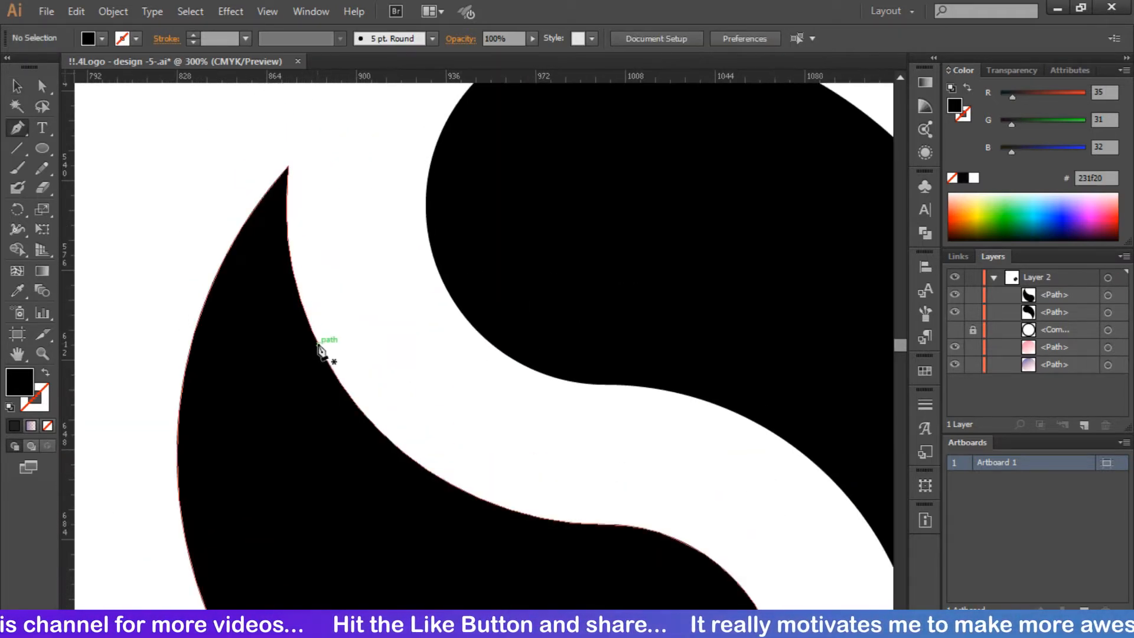
left_click(179, 467)
key("ctrl+minus")
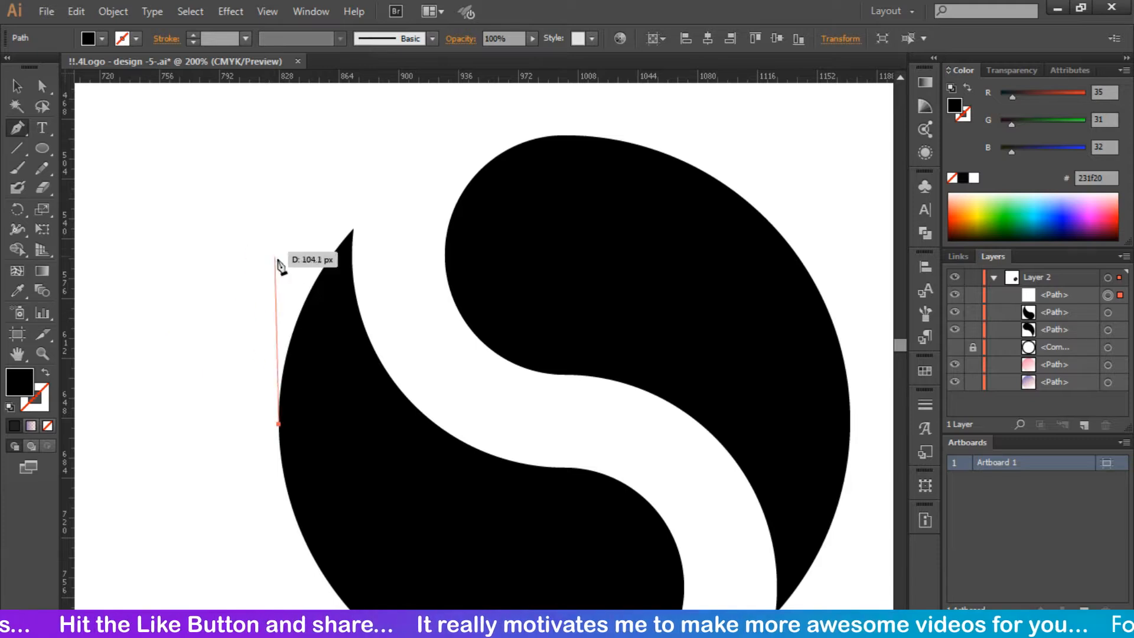
left_click_drag(319, 139, 313, 246)
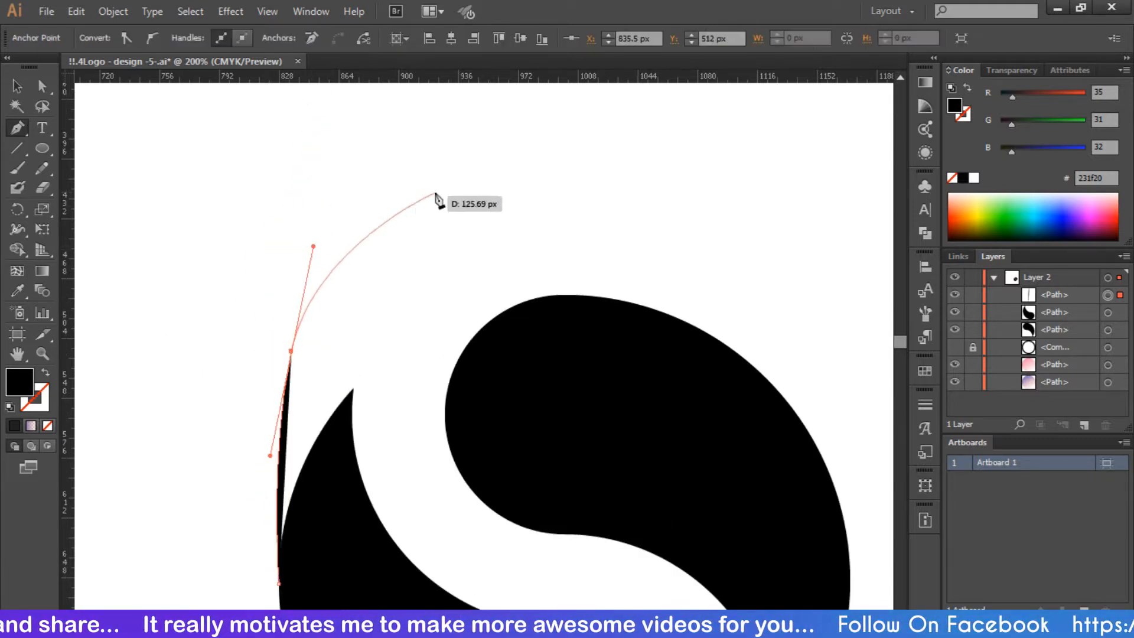
left_click_drag(474, 121, 474, 121)
scroll(471, 118, "up", 1)
left_click_drag(455, 108, 443, 99)
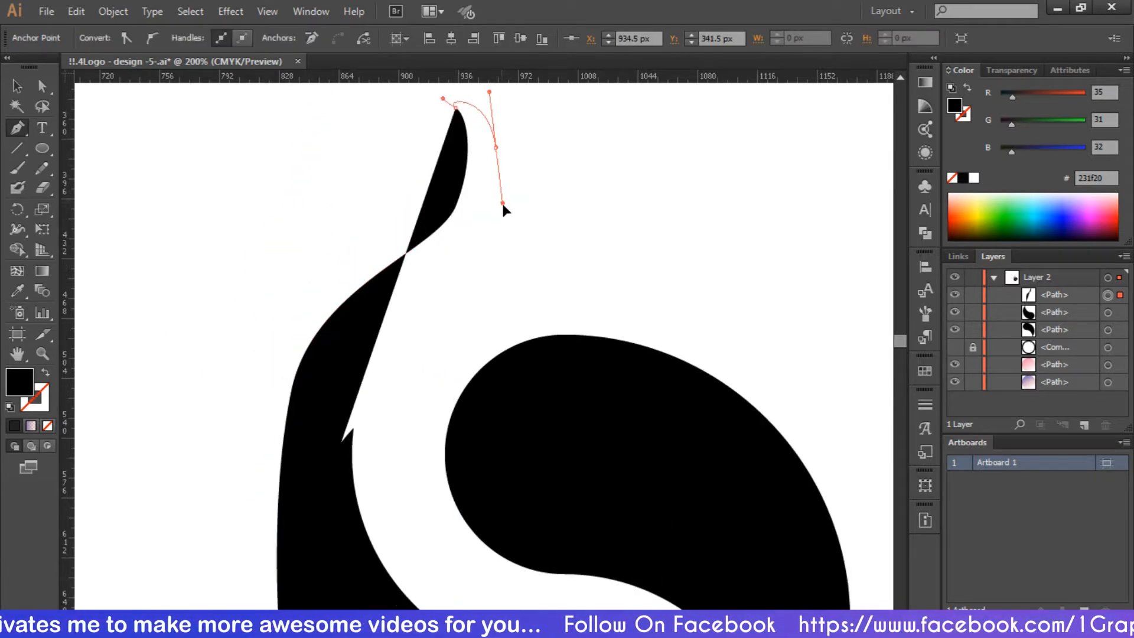
- Continue the tail outline from the upper tip through a concave curve to a second pointed tip on the right
left_click_drag(504, 153, 517, 199)
left_click_drag(594, 235, 632, 234)
left_click(594, 235)
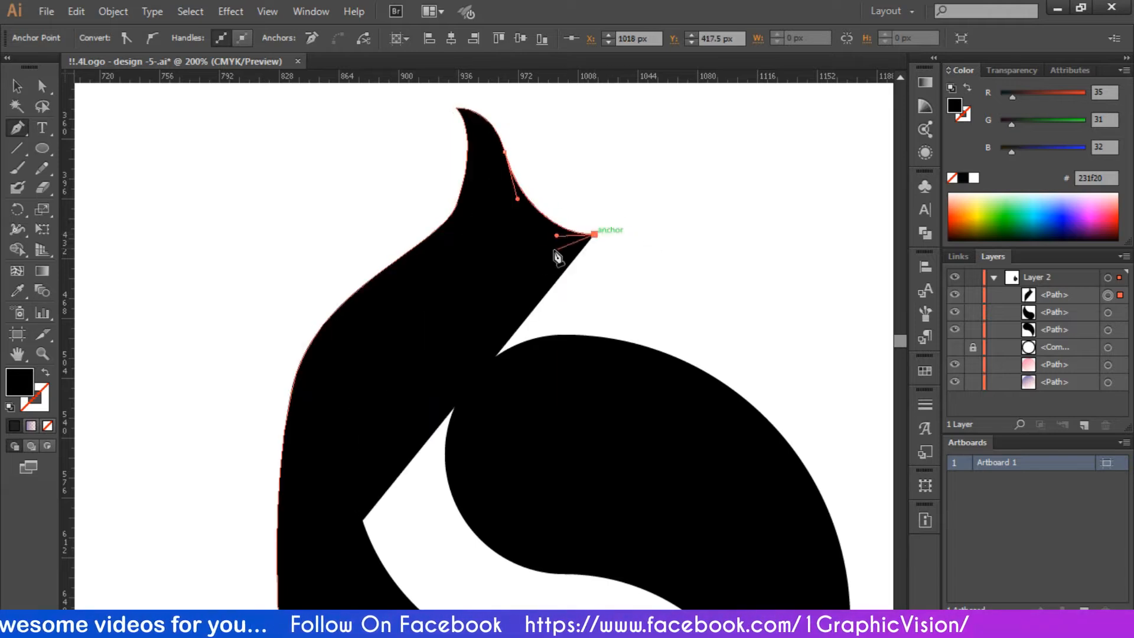
- Curve the tail's inner edge back down to the left teardrop and close the path at its starting point
left_click_drag(480, 257, 480, 258)
scroll(401, 404, "down", 7)
left_click_drag(394, 231, 377, 272)
left_click_drag(387, 432, 407, 457)
left_click(279, 484)
key("a")
left_click(309, 176)
scroll(309, 177, "up", 4)
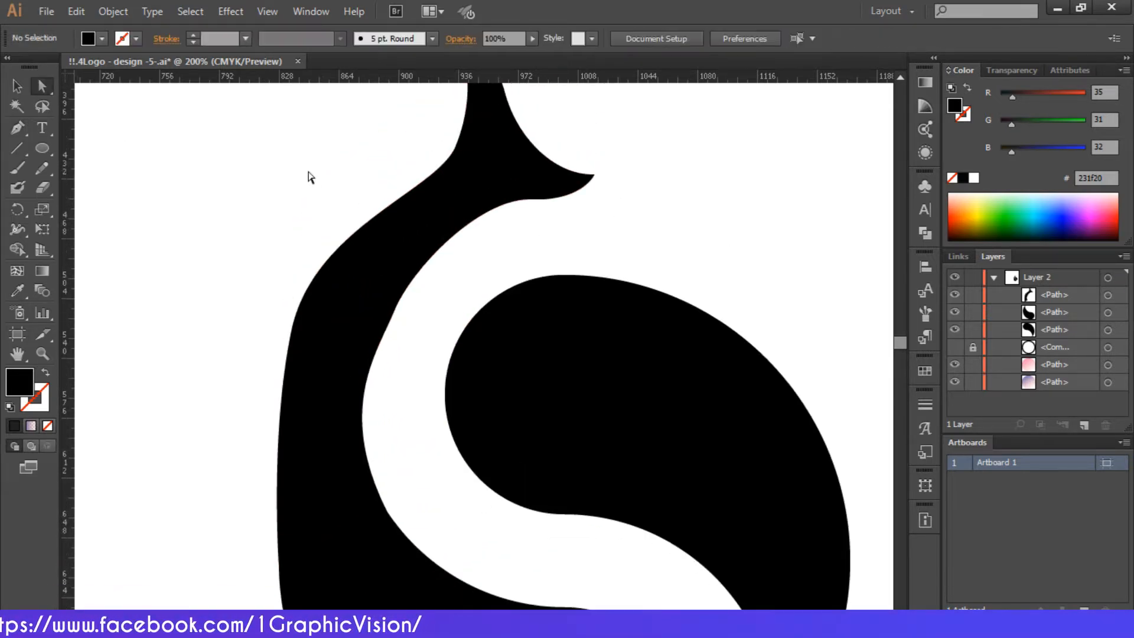
- Smooth the tail's outer edge by repositioning its middle anchor point and adjusting the direction handles
scroll(304, 207, "down", 4)
mouse_move(294, 241)
left_mouse_down()
mouse_move(281, 288)
mouse_move(296, 261)
left_mouse_up()
scroll(281, 288, "up", 2)
scroll(261, 211, "down", 3)
scroll(230, 233, "down", 3)
left_click(230, 232)
scroll(233, 236, "up", 7)
left_click(299, 337)
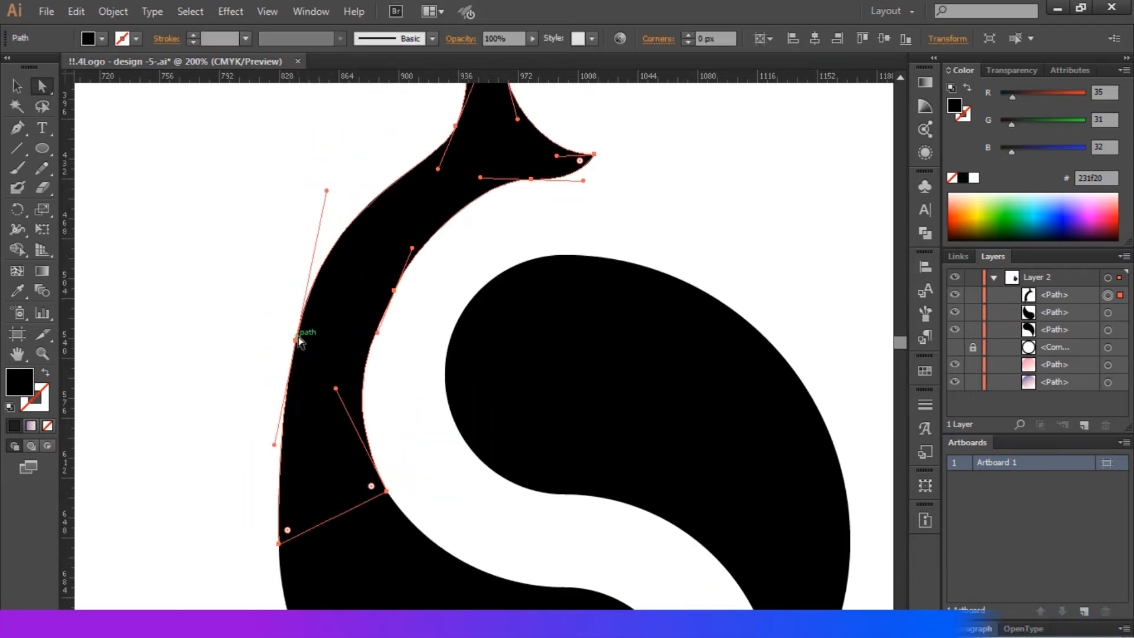
left_click(295, 340)
left_click_drag(326, 190, 313, 242)
scroll(290, 268, "down", 2)
left_click_drag(307, 306, 307, 306)
scroll(281, 333, "down", 4)
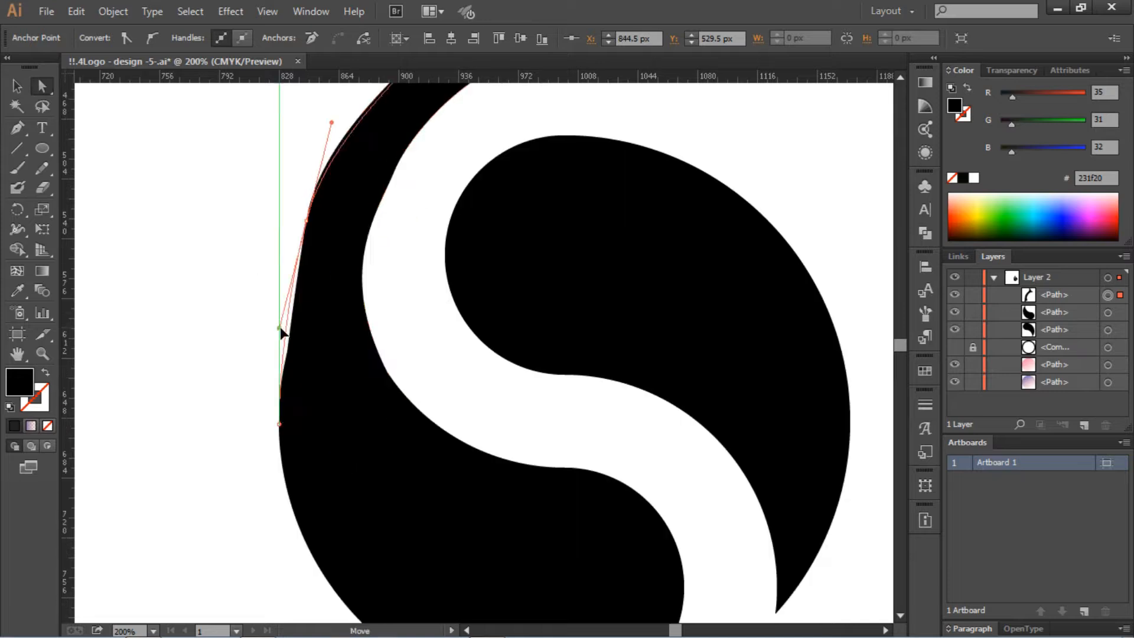
- Refine the tail's inner edge by shifting its middle anchor slightly right and adjusting the neighbouring curve handles
scroll(313, 228, "up", 5)
left_click(395, 271)
scroll(384, 367, "down", 2)
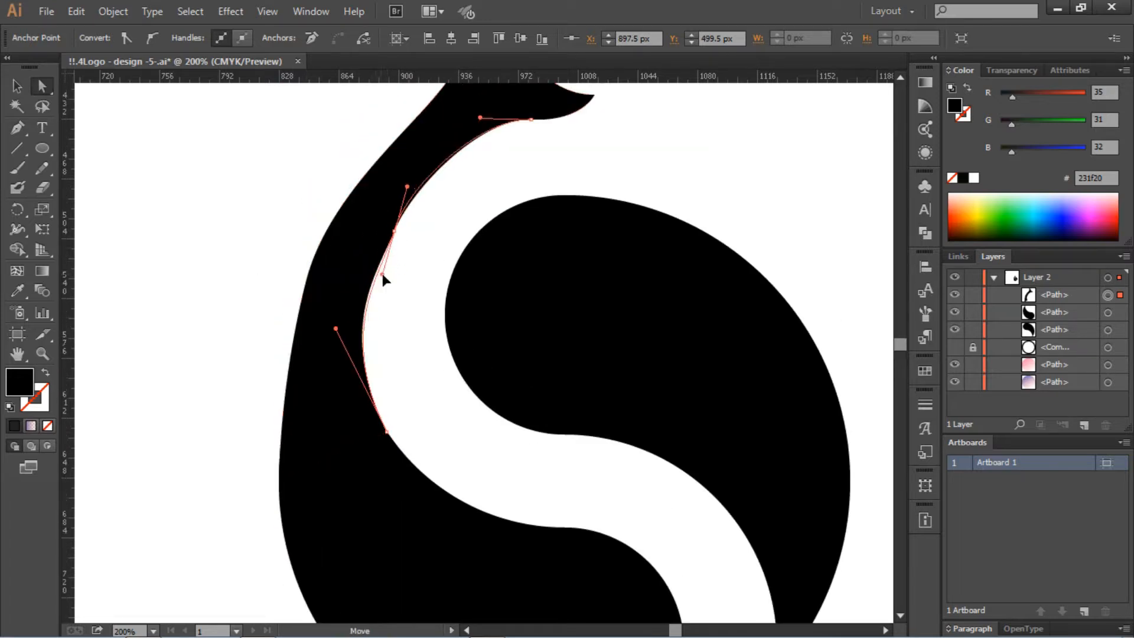
left_click_drag(383, 275, 376, 275)
left_click_drag(394, 231, 402, 231)
left_click(386, 432)
left_click(397, 353)
left_click(338, 352)
scroll(338, 352, "up", 8)
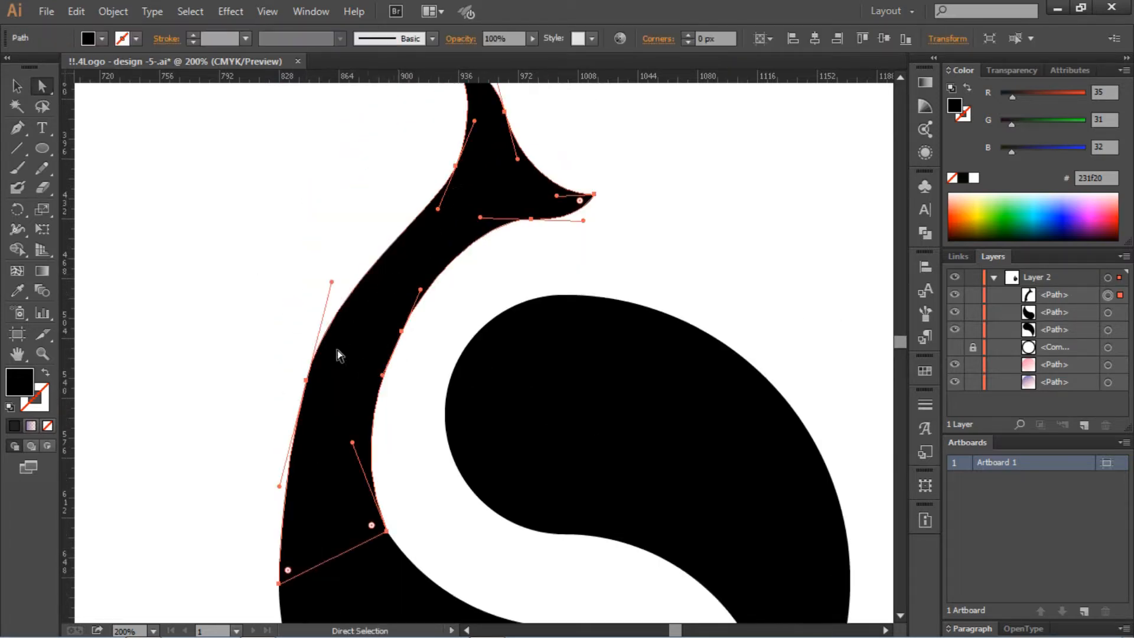
- Even out the tail's outer edge from the upper tip down to the teardrop with the Smooth tool
left_click(573, 205)
key("ctrl+minus")
scroll(345, 163, "right", 5)
mouse_move(328, 133)
left_mouse_down()
mouse_move(459, 216)
mouse_move(512, 282)
mouse_move(481, 278)
left_mouse_up()
left_click(585, 265)
scroll(532, 254, "down", 4)
left_click(373, 220)
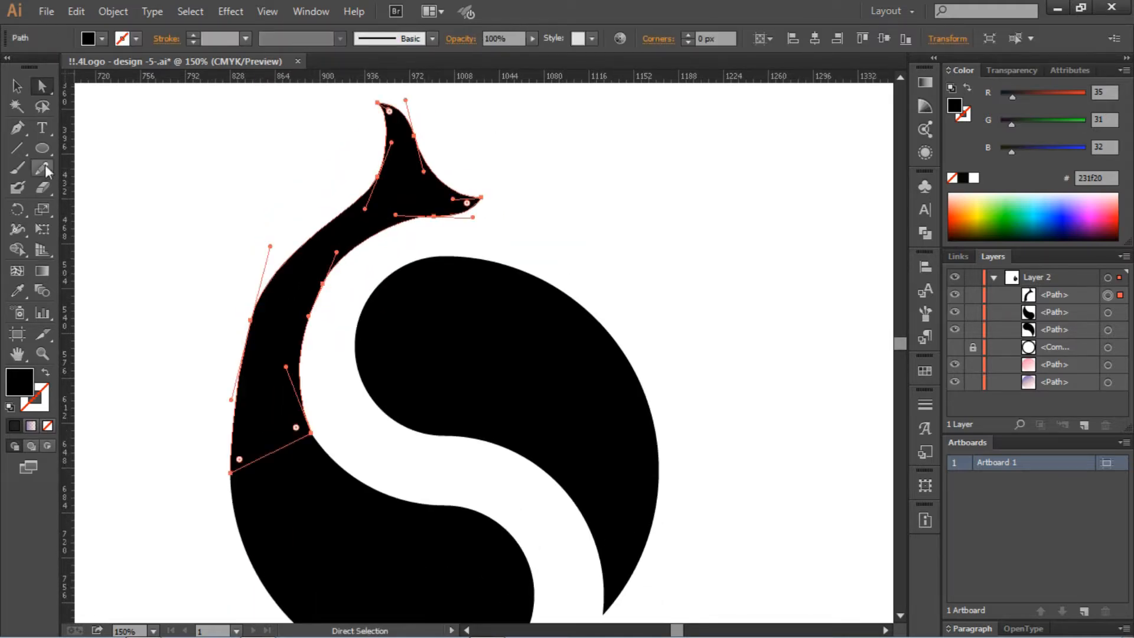
left_click_drag(308, 241, 347, 213)
key("ctrl+z")
left_click(333, 234, "ctrl")
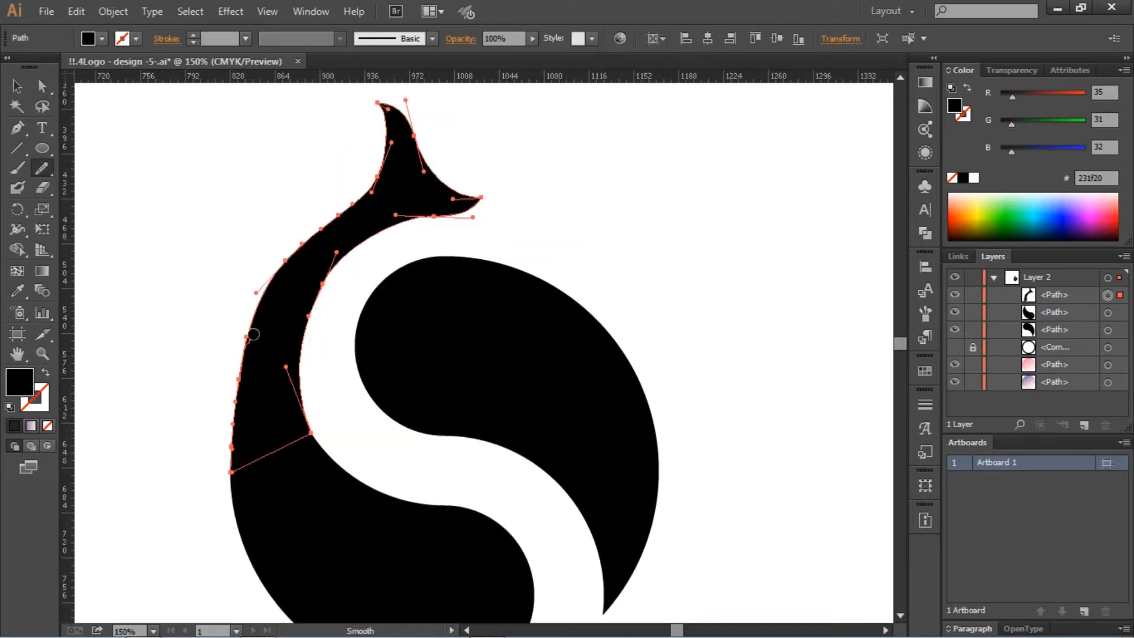
left_click_drag(322, 296, 377, 233)
left_click(344, 282, "ctrl")
left_click(290, 322, "ctrl")
- Merge the left teardrop and the tail into a single shape with Pathfinder Unite
scroll(298, 330, "down", 3)
scroll(331, 355, "down", 4)
left_click(336, 414)
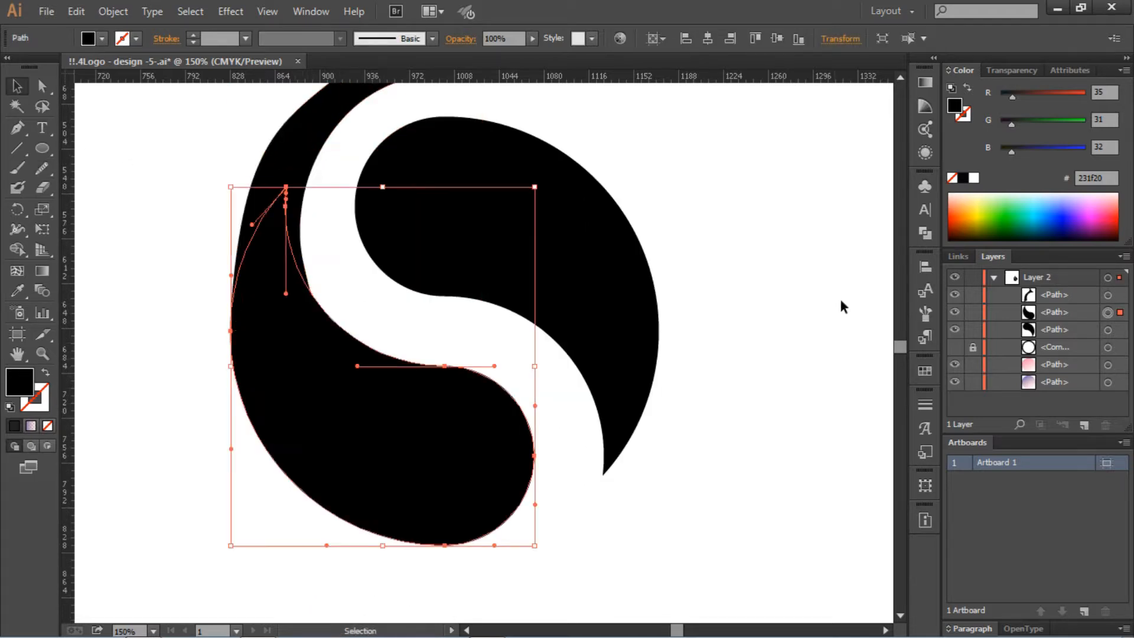
left_click(289, 142, "shift")
left_click(925, 233)
left_click(721, 214)
- Smooth the merged body's outer left edge where the tail joins the teardrop, and deselect it
scroll(272, 323, "up", 3)
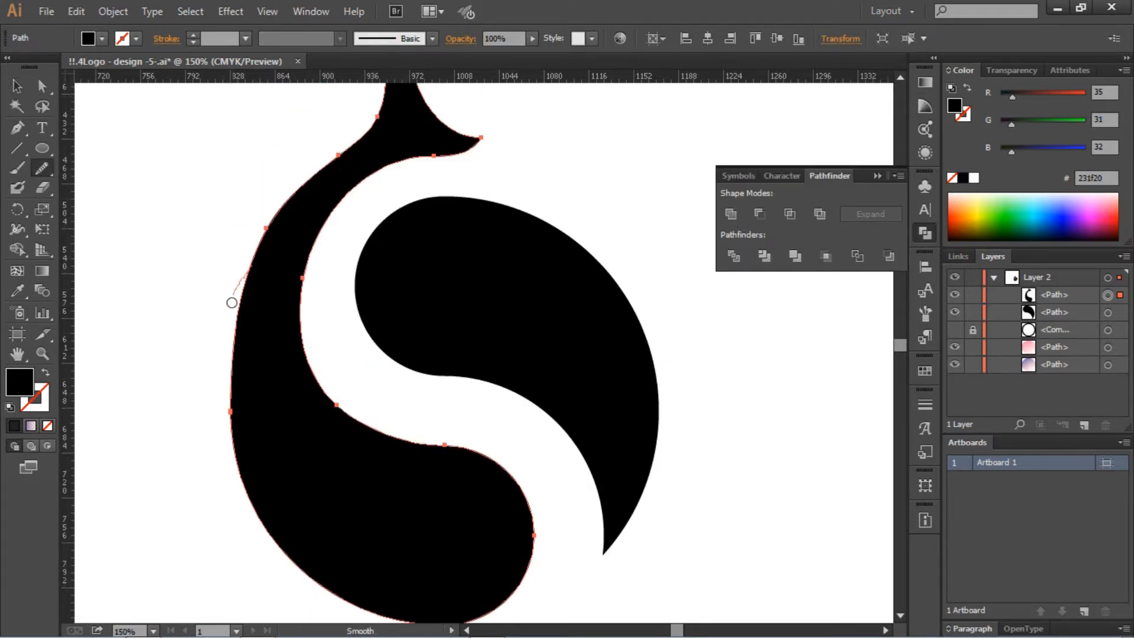
left_click_drag(232, 303, 240, 425)
scroll(361, 279, "up", 5)
left_click(42, 87)
left_click(648, 220)
- Start a fin outline with the Pen tool on the body's lower left edge, curving it outward and up to the left
scroll(648, 220, "down", 7)
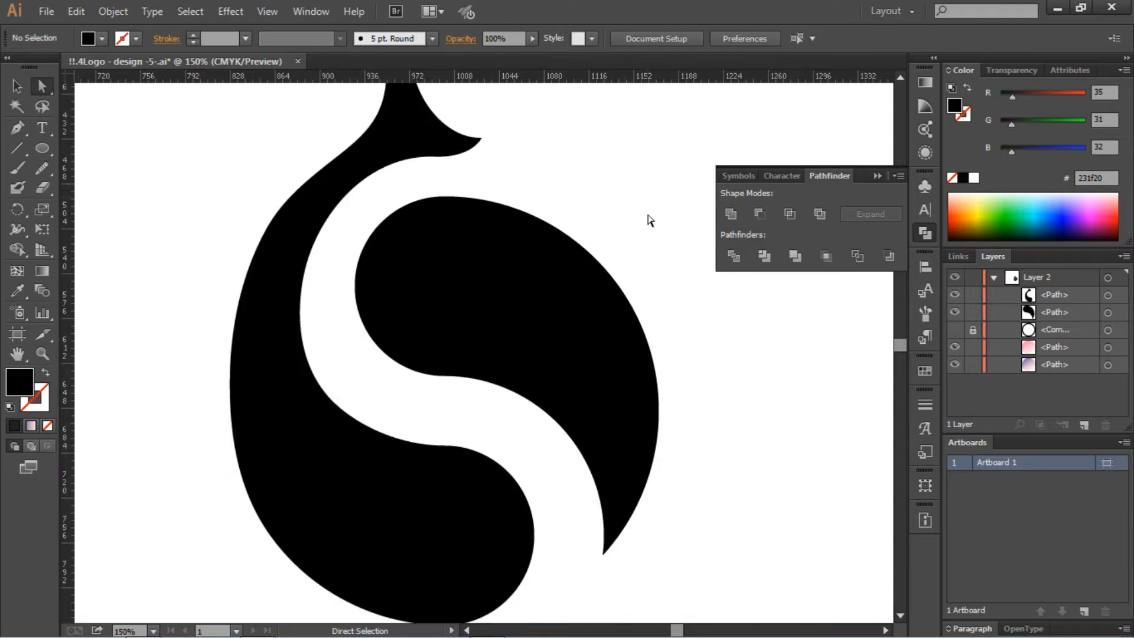
scroll(603, 218, "up", 5)
scroll(557, 215, "down", 9)
key("p")
scroll(330, 397, "down", 6)
left_click(330, 392)
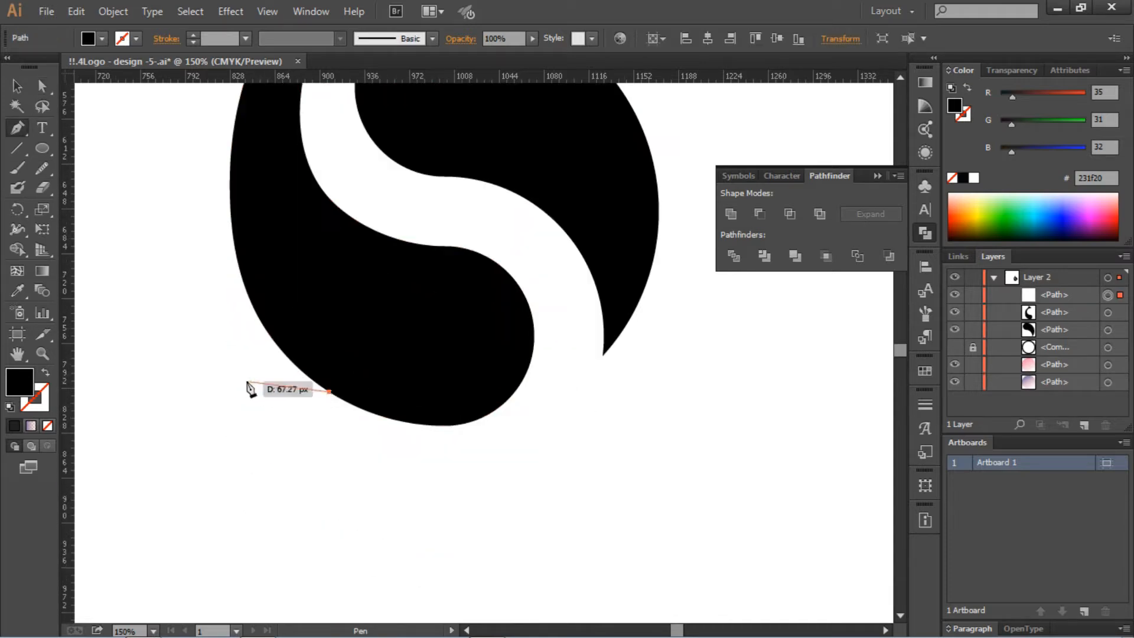
left_click_drag(244, 371, 196, 364)
left_click_drag(177, 275, 118, 162)
- Shape the left fin's tall and short peaks, return to the body's edge, and close the path at its starting point
scroll(145, 176, "up", 5)
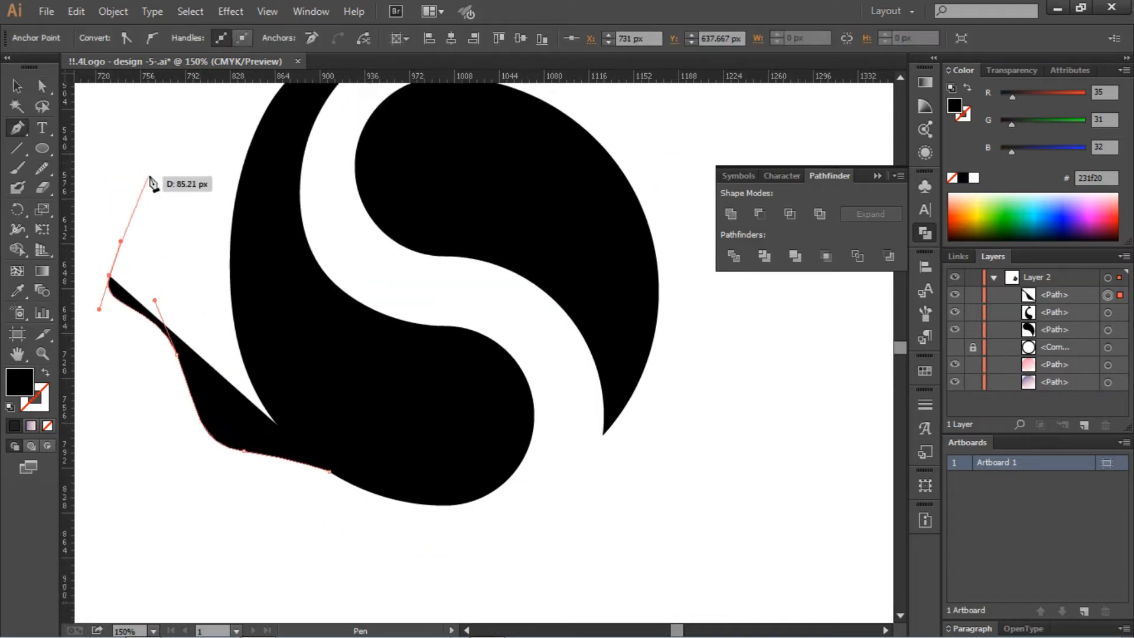
left_click_drag(124, 274, 119, 237)
left_click_drag(164, 285, 188, 342)
left_click_drag(199, 286, 209, 277)
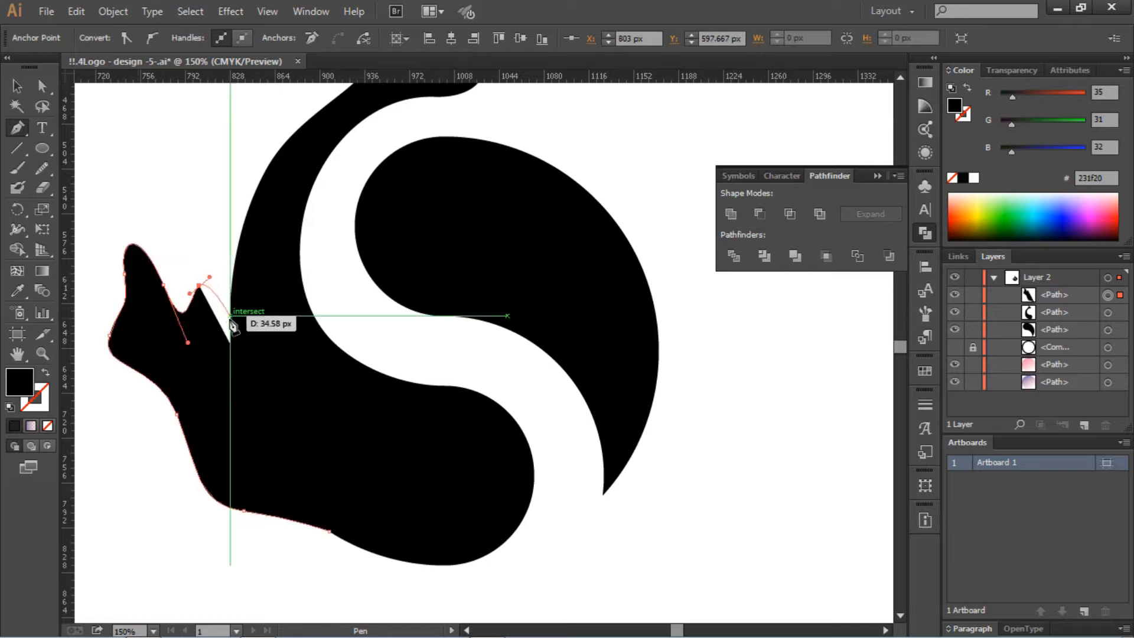
left_click_drag(230, 315, 247, 329)
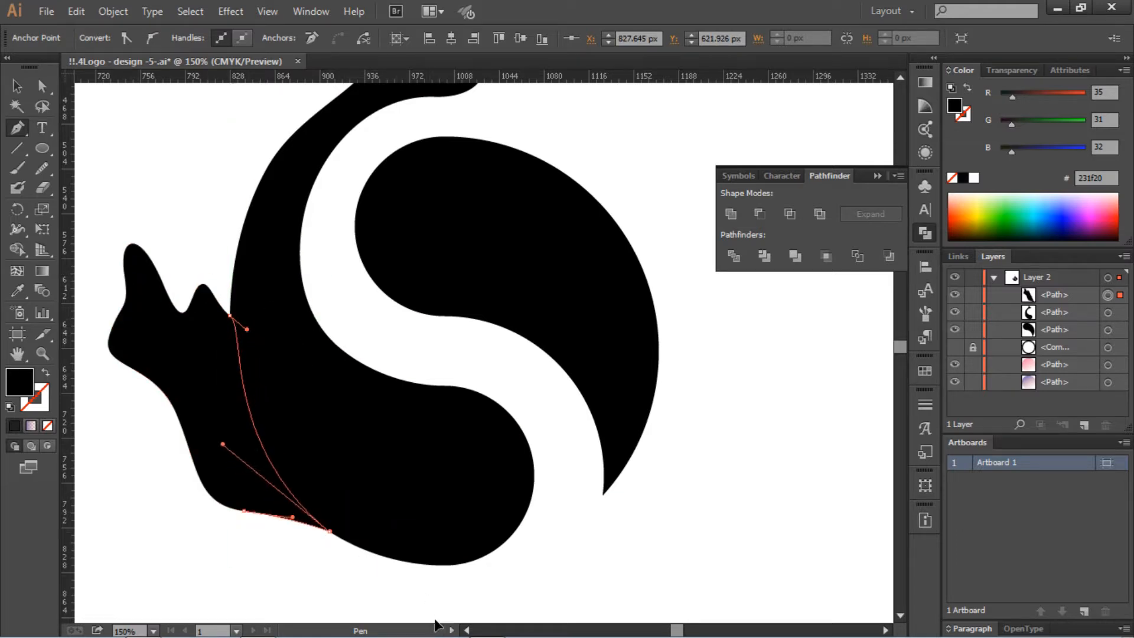
left_click(112, 148)
- Draw a closed fin with three finger-like tips along the tail's outer edge, just below the tail fork
key("ctrl+minus")
key("ctrl+minus")
key("ctrl+plus")
left_click(18, 127)
left_click(327, 252)
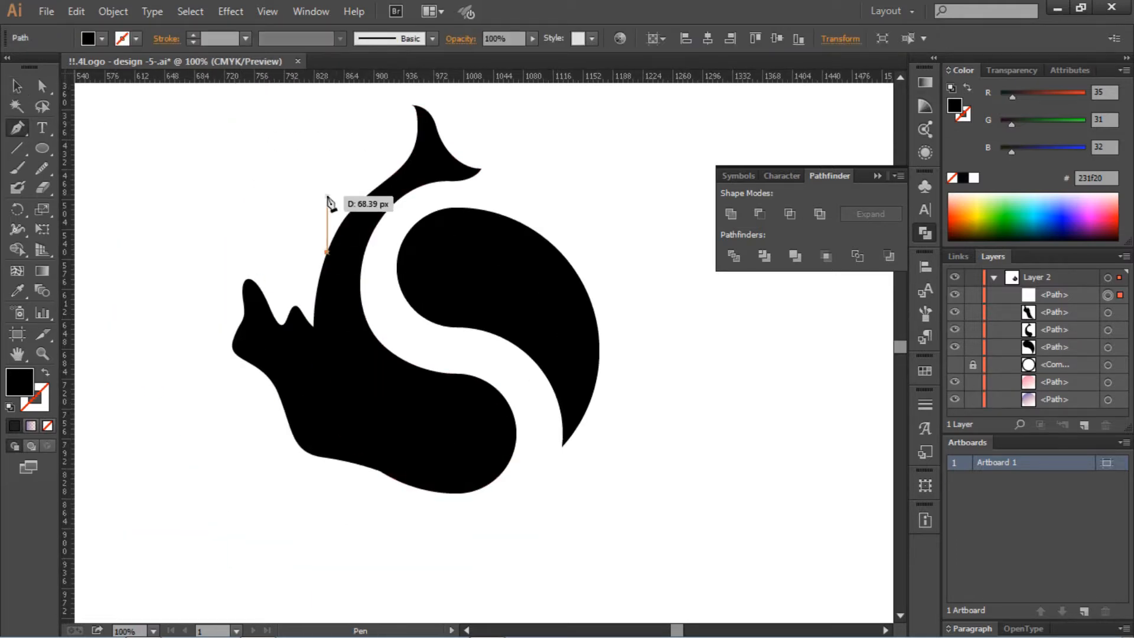
left_click_drag(336, 194, 350, 181)
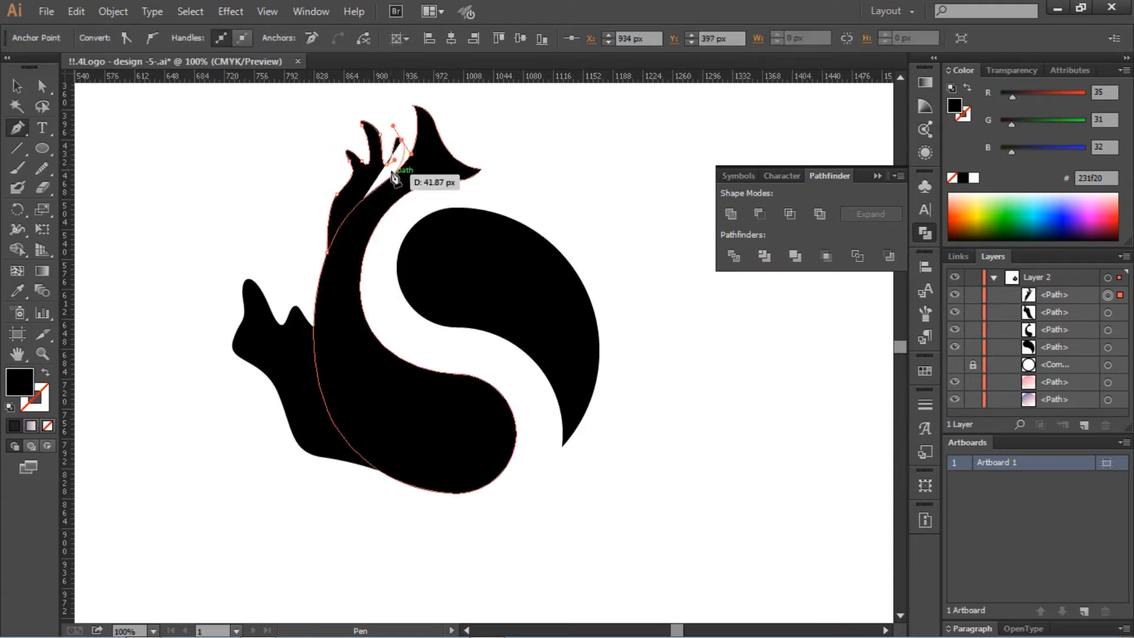
left_click_drag(394, 178, 388, 177)
left_click(327, 252)
left_click(44, 87)
left_click(121, 154)
- Refine the three-fingered upper fin by adjusting its anchor points and smoothing its curves
key("ctrl+plus")
key("ctrl+plus")
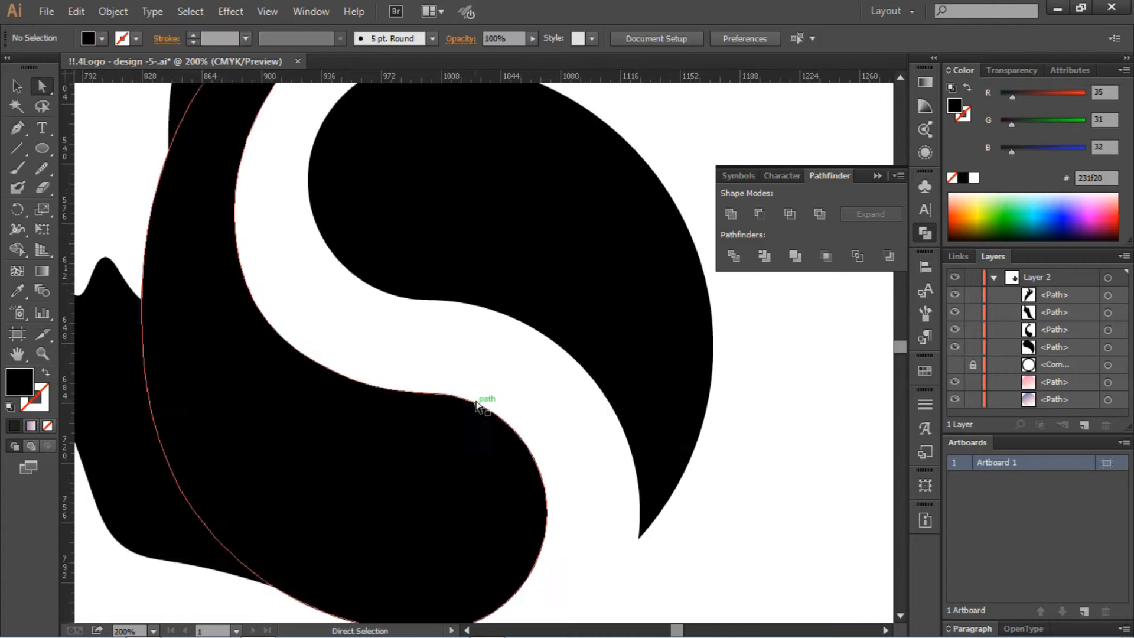
left_click_drag(324, 136, 423, 453)
mouse_move(417, 297)
left_mouse_down()
mouse_move(301, 342)
mouse_move(265, 421)
mouse_move(366, 255)
mouse_move(352, 297)
left_mouse_up()
left_click(348, 331)
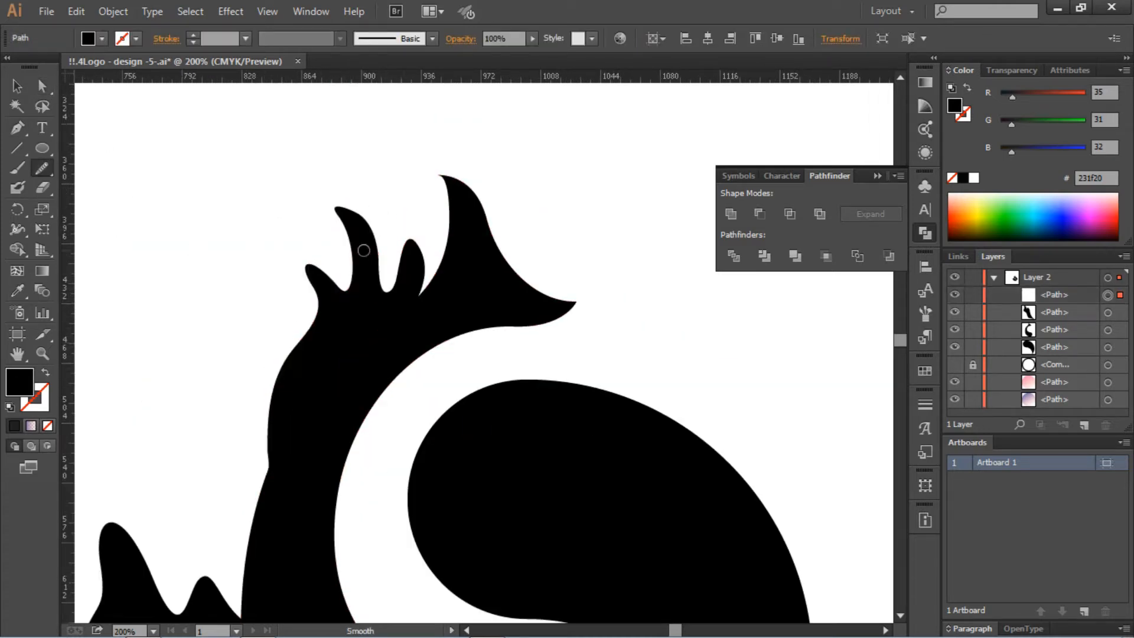
scroll(496, 268, "down", 2)
left_click(496, 268, "ctrl")
- Start a fin on the tail's inner edge with the Pen tool, shaping two thin prongs that point right
scroll(508, 265, "left", 4)
scroll(522, 261, "down", 7)
key("v")
key("ctrl+minus")
key("ctrl+minus")
scroll(608, 388, "up", 5)
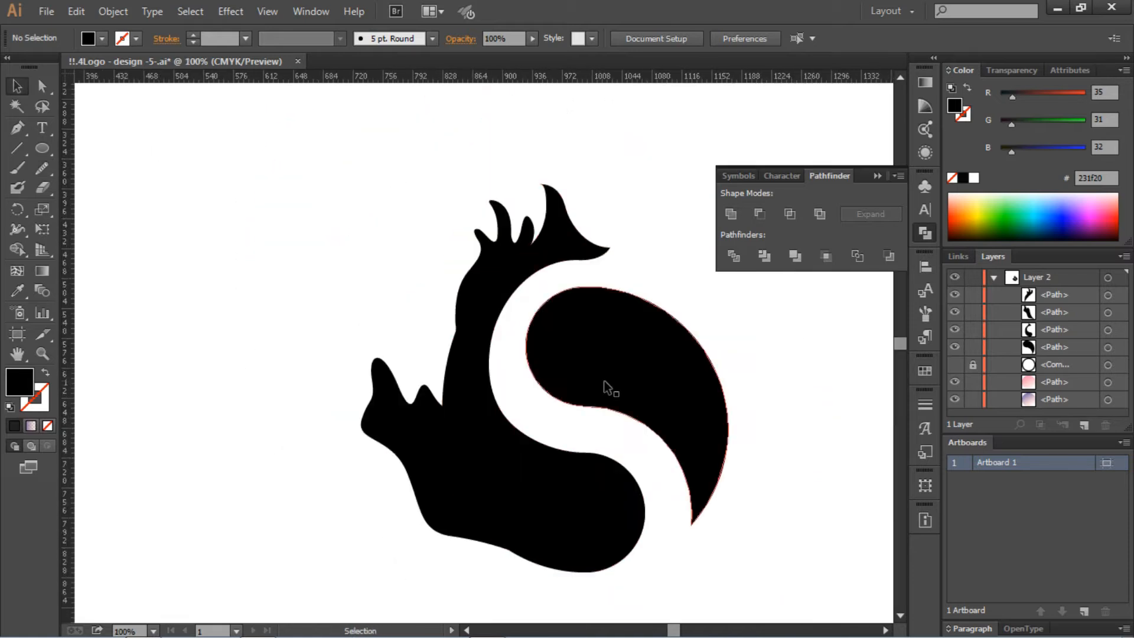
scroll(607, 388, "right", 4)
key("p")
key("ctrl+plus")
key("ctrl+plus")
scroll(355, 305, "right", 3)
left_click(297, 274)
left_click_drag(324, 248, 374, 220)
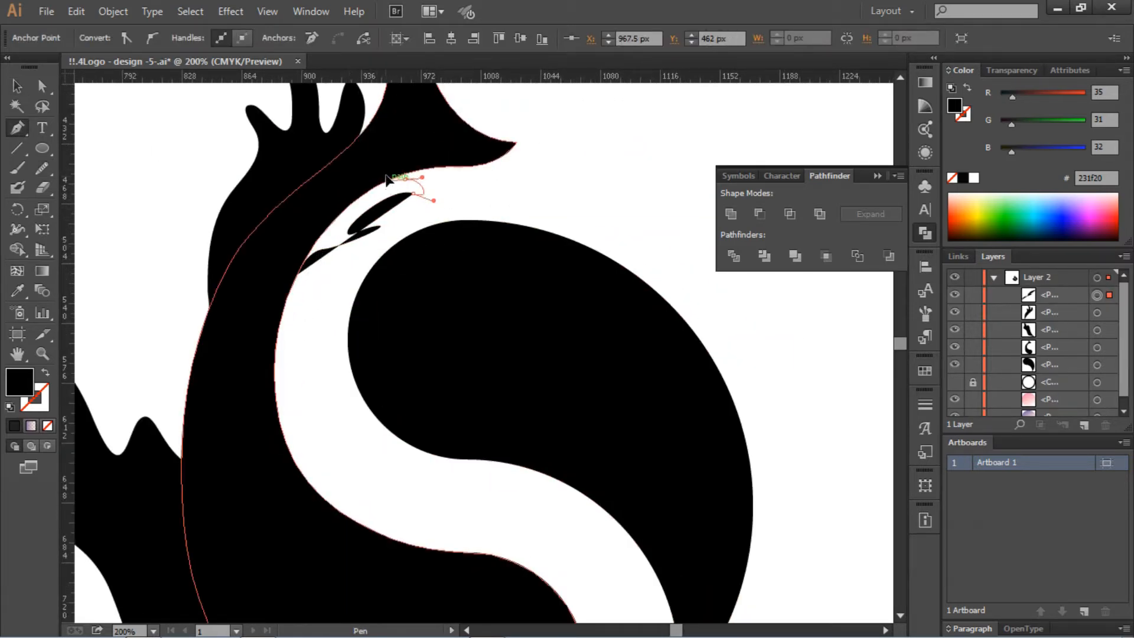
- Run the inner fin's outline back along the tail's inner edge and close it at its starting point
left_click_drag(360, 191, 361, 191)
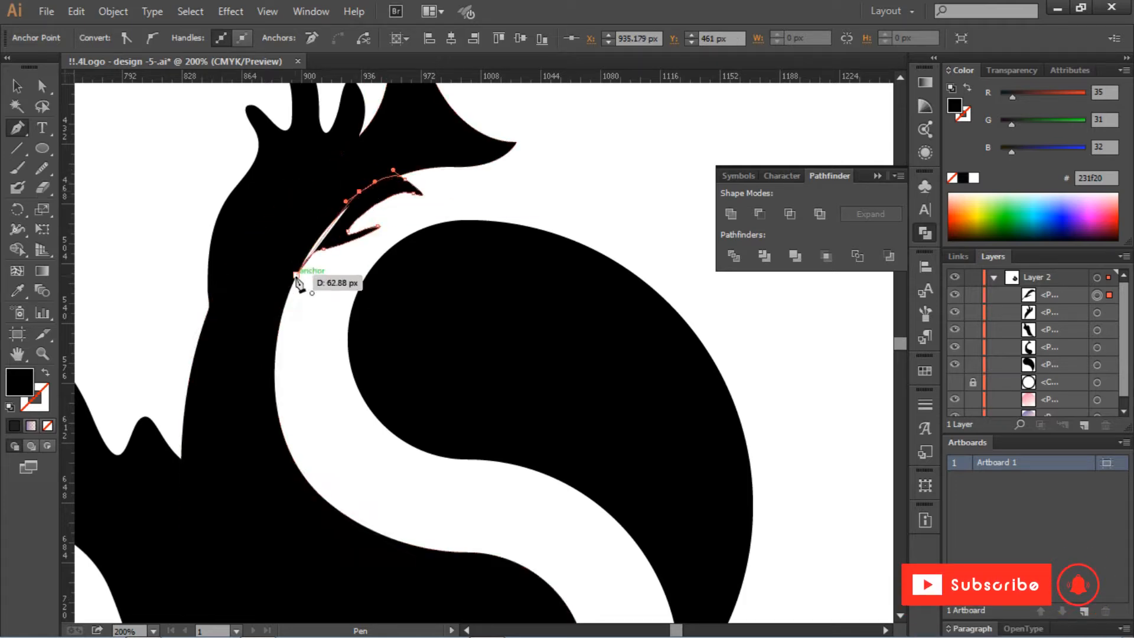
left_click_drag(297, 275, 289, 306)
key("a")
left_click(220, 192)
- Reshape the tail's inner fin by moving the notch between its prongs and extending the upper prong further right
scroll(266, 237, "up", 3)
left_click(336, 325)
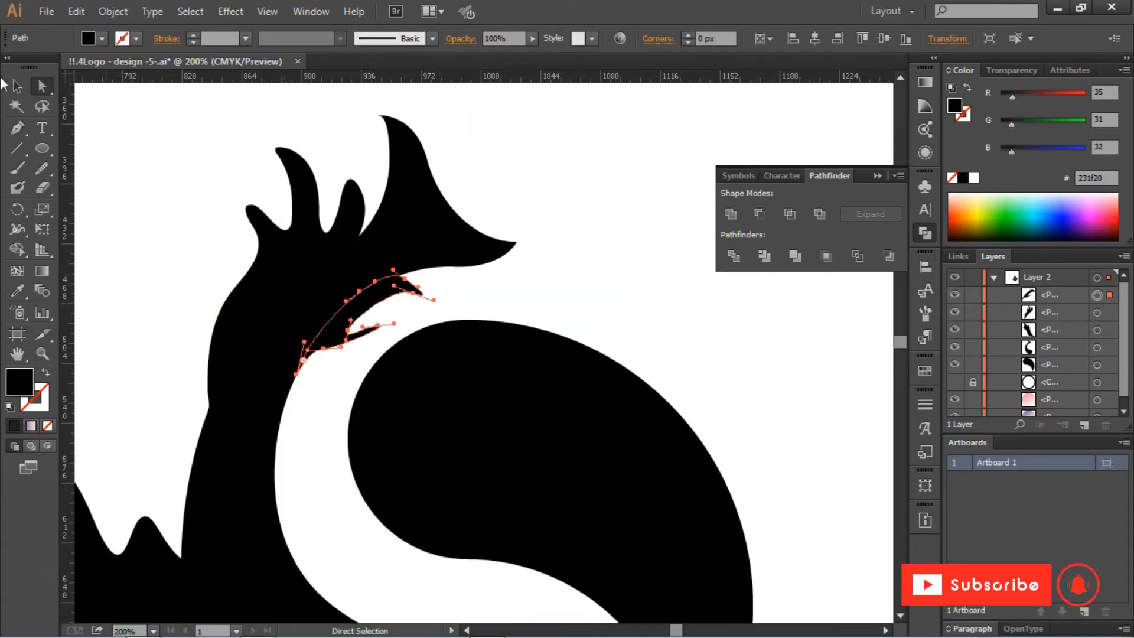
left_click(17, 86)
left_click(177, 118)
left_click(397, 292)
key("a")
left_click_drag(347, 331, 357, 323)
left_click(418, 313)
left_click(408, 287)
left_click_drag(405, 279, 428, 268)
left_click(436, 299)
left_click(414, 292)
left_click(495, 299)
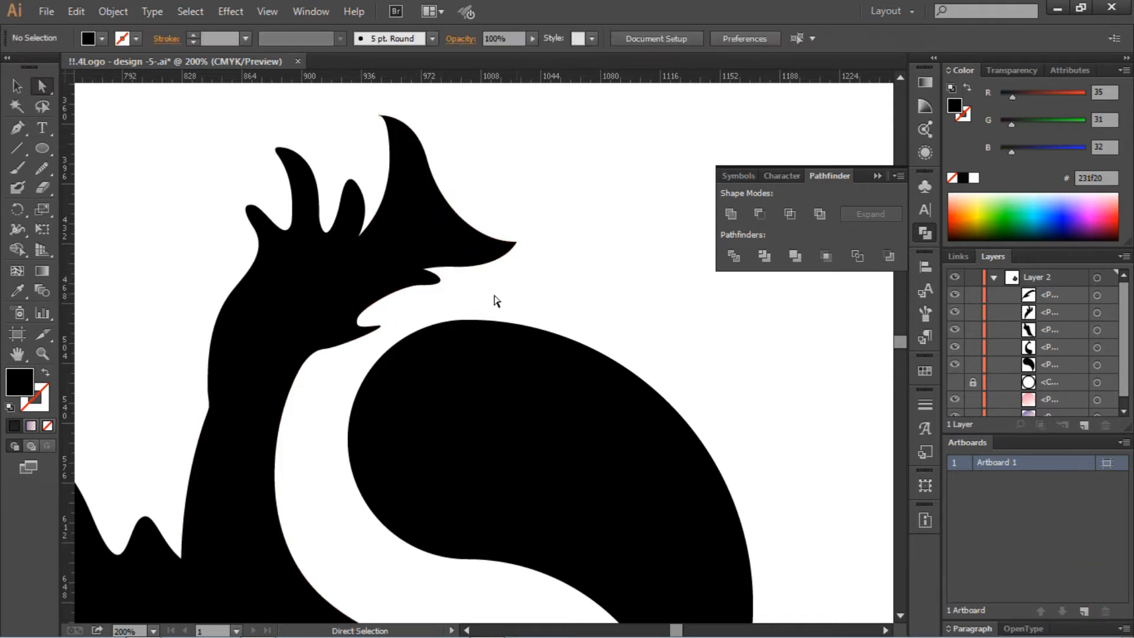
- Start a fin outline on the teardrop's upper inner edge, shaping a short and a taller upright prong from right to left
scroll(495, 299, "down", 4)
scroll(480, 287, "up", 2)
scroll(547, 285, "down", 2)
scroll(543, 279, "up", 2)
key("p")
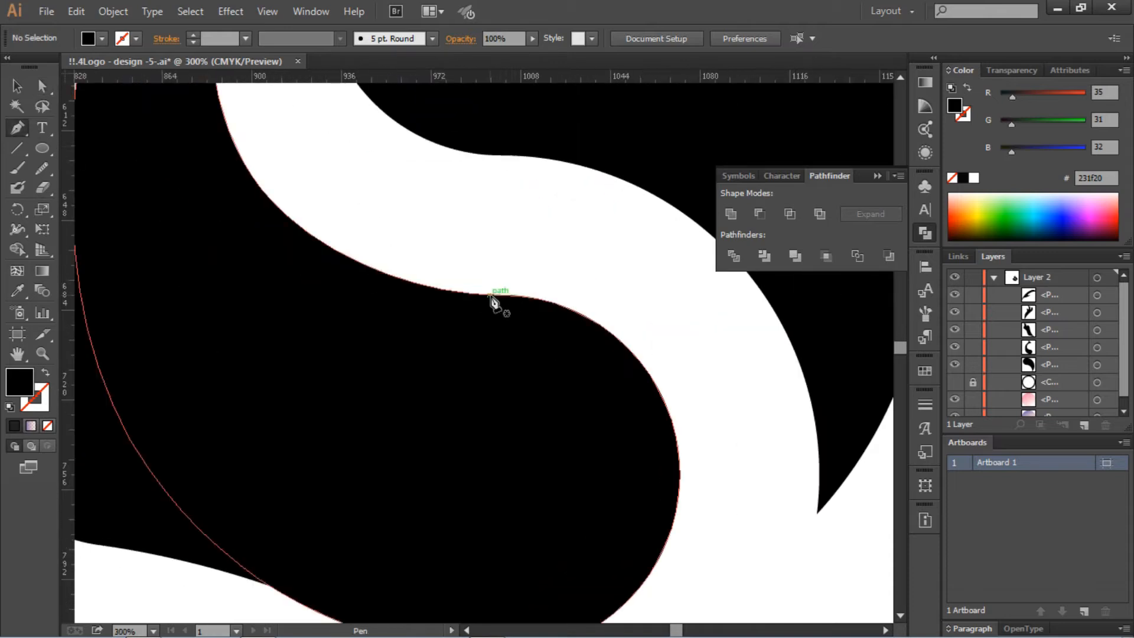
left_click(501, 294)
mouse_move(428, 259)
left_mouse_down()
mouse_move(395, 220)
mouse_move(344, 205)
left_mouse_up()
left_click_drag(341, 110, 306, 104)
scroll(310, 119, "up", 1)
left_click_drag(332, 243, 314, 267)
- Join the two-pronged fin to the body's inner curve, trace back inside the body, and close the path
scroll(295, 254, "up", 1)
left_click_drag(218, 217, 203, 160)
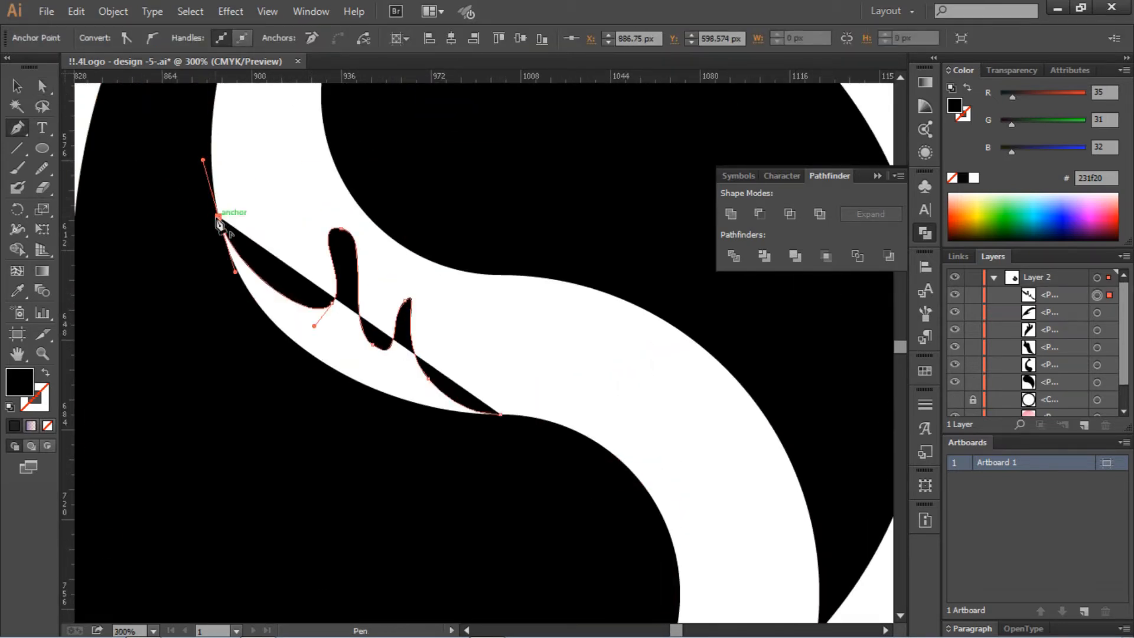
left_click_drag(333, 392, 340, 396)
left_click_drag(501, 414, 531, 402)
key("a")
left_click(311, 203)
key("ctrl+1")
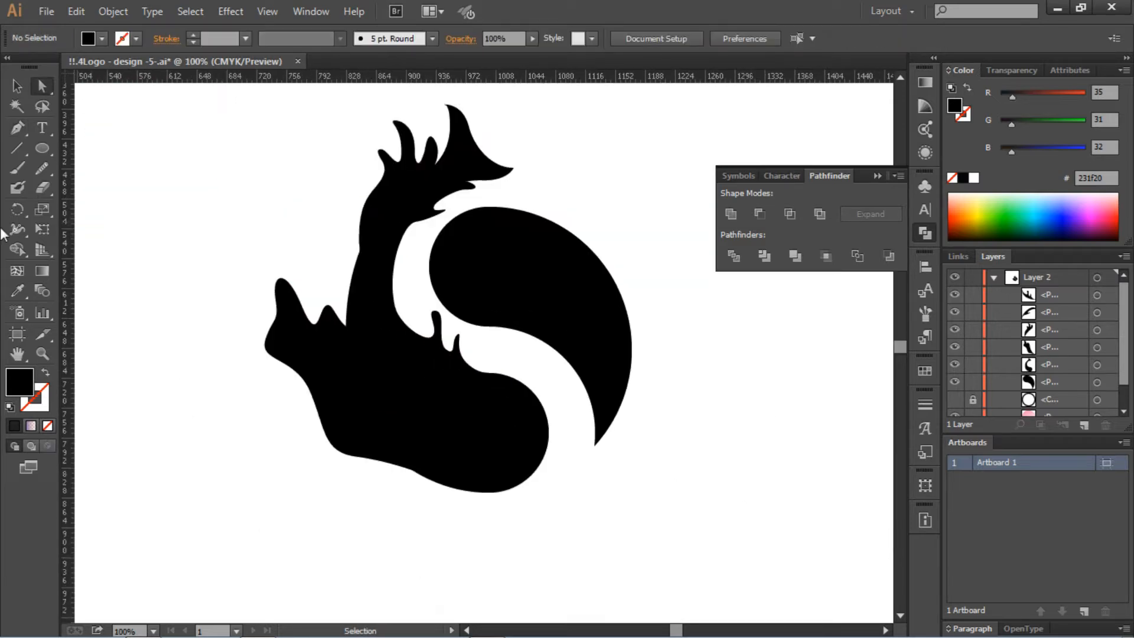
- Pull the left fin's outer points and its junction with the body inward to make the fin narrower
scroll(44, 195, "up", 1)
scroll(85, 155, "down", 2)
scroll(88, 160, "down", 2)
key("v")
left_click(271, 284)
key("a")
left_click(320, 329)
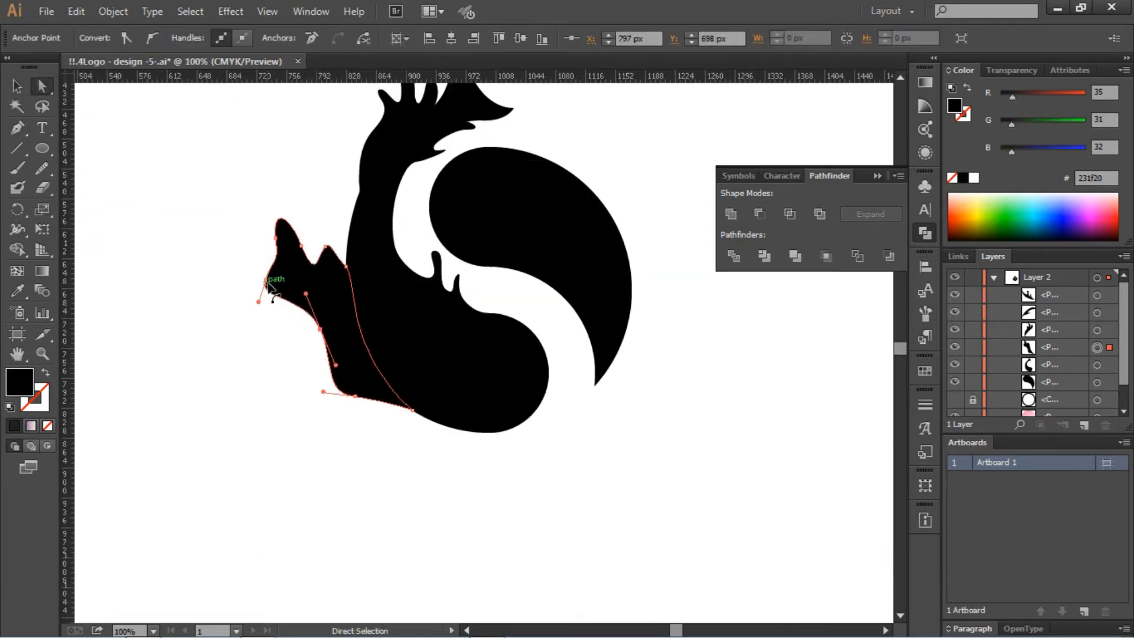
left_click_drag(279, 223, 335, 276)
left_click(324, 229)
left_click(284, 276)
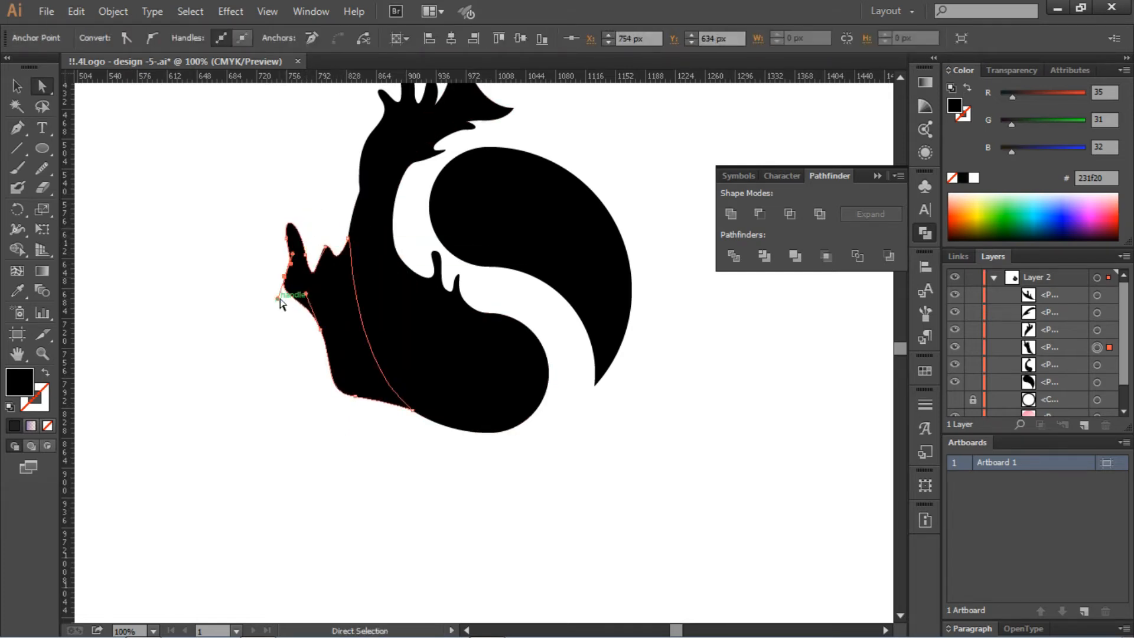
- Stretch the left fin's main tip up and to the left, and form a small notch on its outer edge
left_click(303, 204)
left_click(305, 256)
left_click_drag(299, 216, 285, 211)
left_click(251, 258)
- Lower and round the left fin's outermost tip, and raise its second tip into a taller peak
scroll(276, 284, "up", 2)
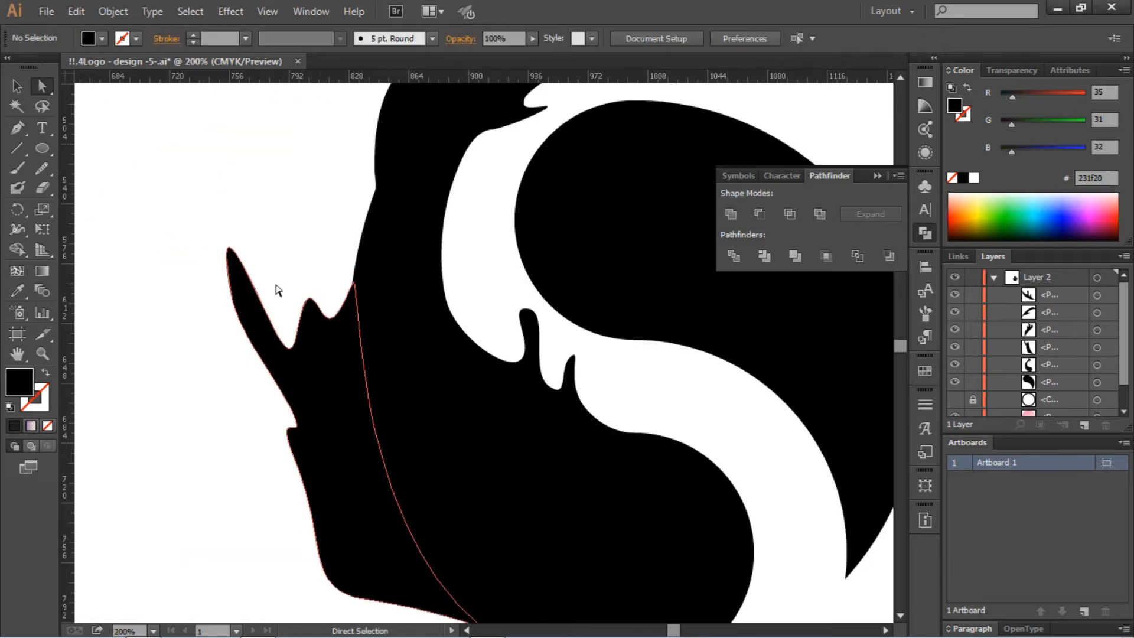
left_click(287, 358)
left_click_drag(229, 285, 226, 321)
left_click_drag(220, 273, 224, 305)
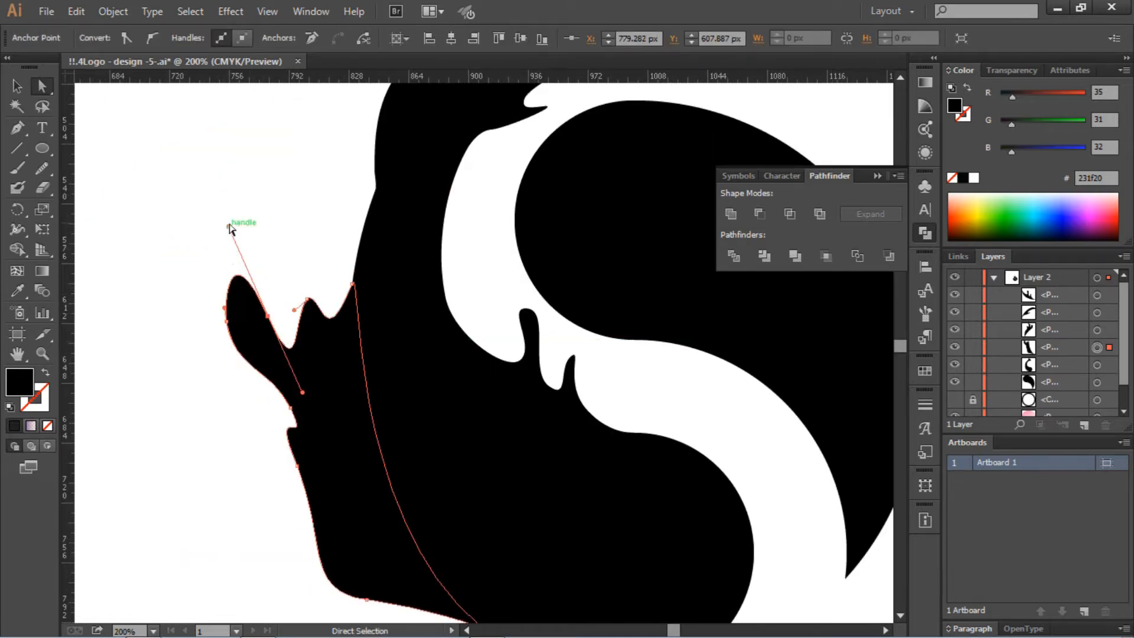
left_click_drag(293, 396, 286, 357)
left_click(287, 305)
left_click_drag(307, 299, 300, 249)
left_click(274, 414)
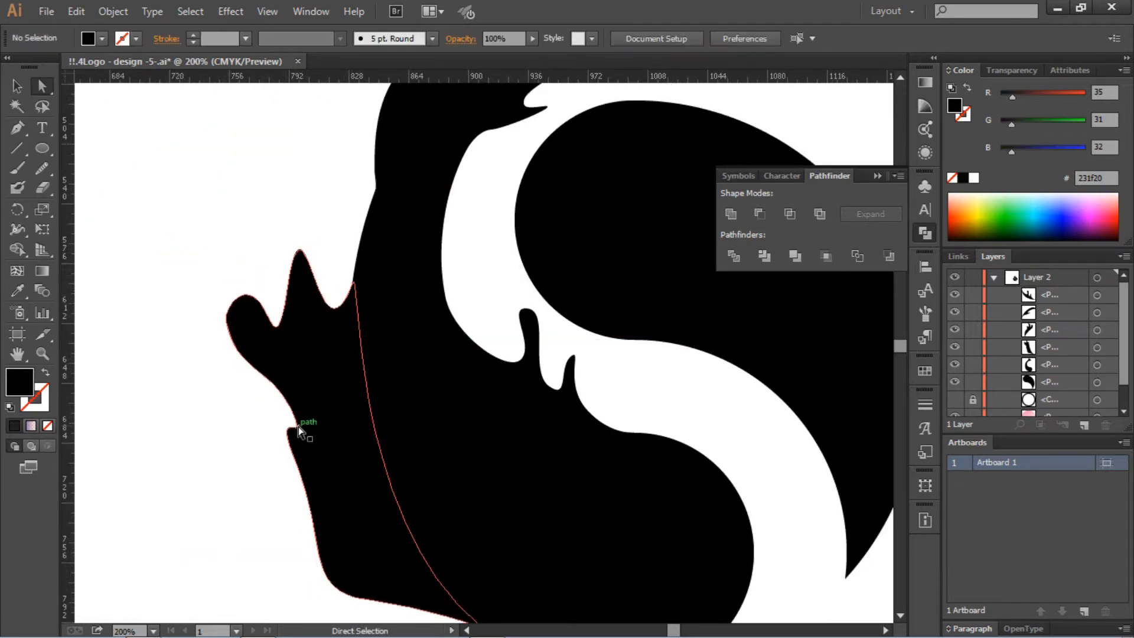
- Deepen the notch in the left fin's outer edge and move its outermost tip inward
left_click_drag(297, 466, 339, 470)
left_click(227, 323)
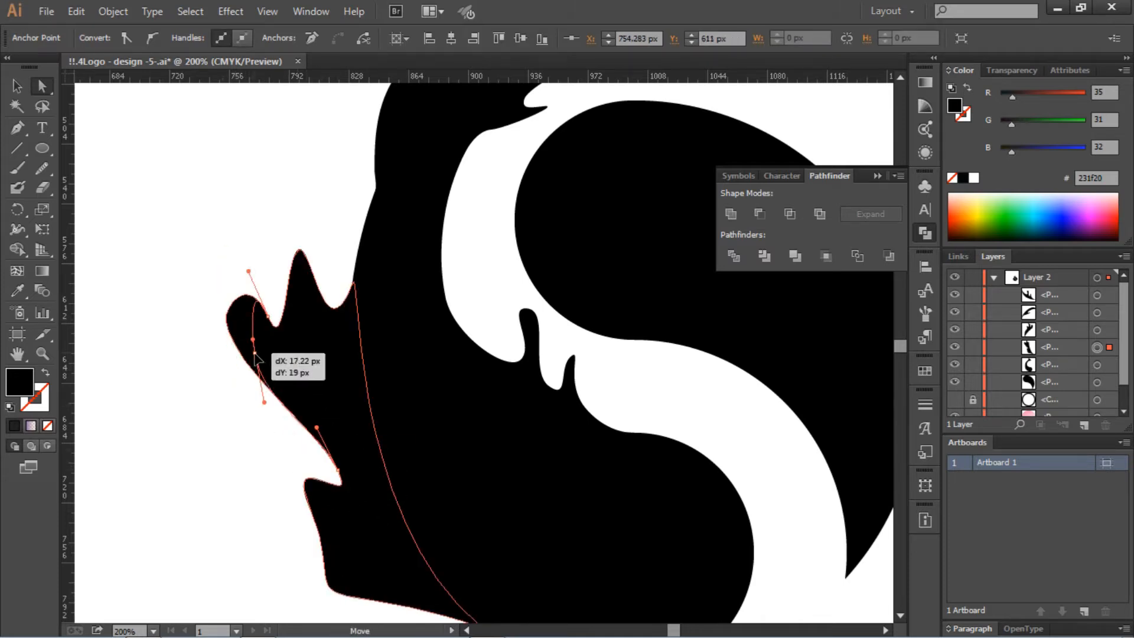
left_click_drag(255, 355, 255, 354)
left_click(250, 256)
- Fill the main body with the yellow-to-orange-red linear gradient swatch
key("ctrl+1")
scroll(784, 385, "right", 2)
left_click(878, 176)
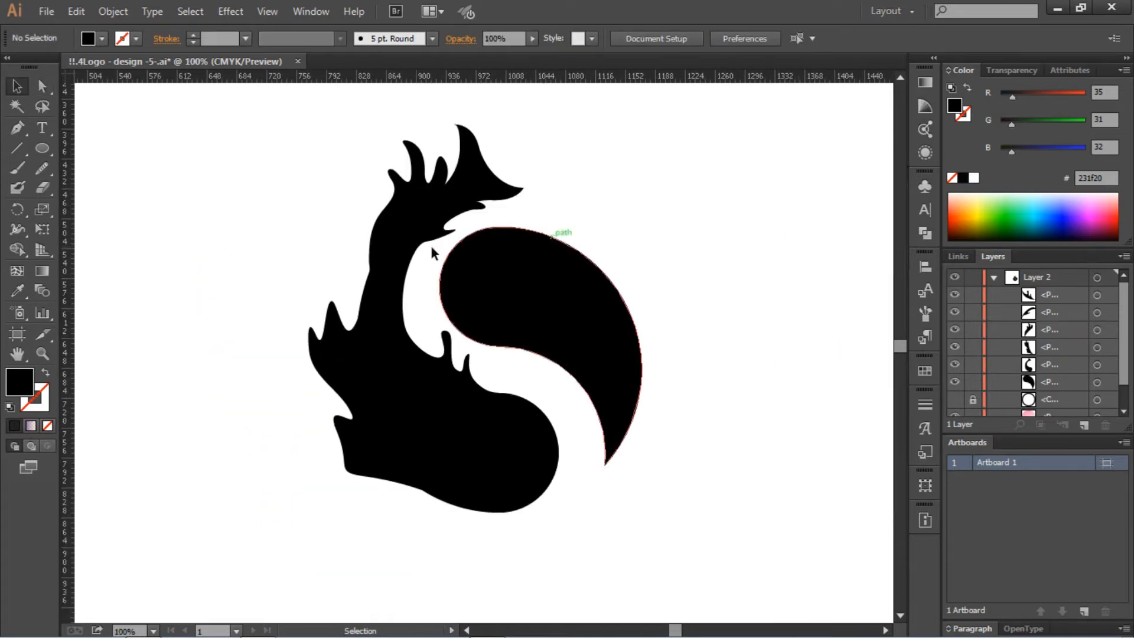
left_click(391, 296)
left_click(925, 83)
left_click(664, 98)
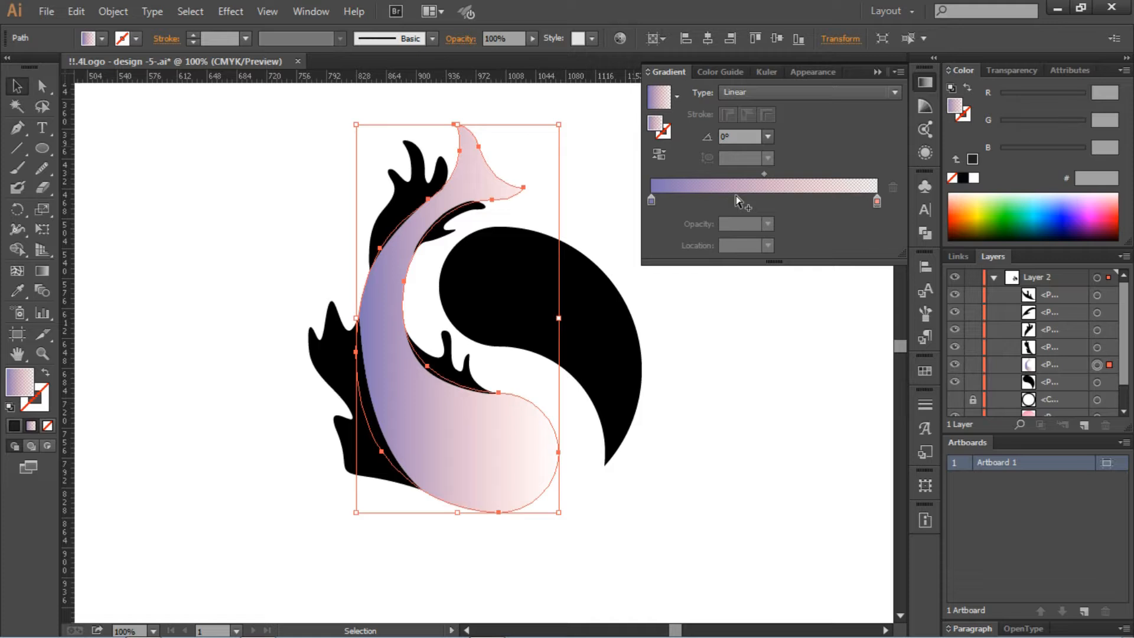
left_click(876, 201)
left_click(677, 96)
left_click(583, 156)
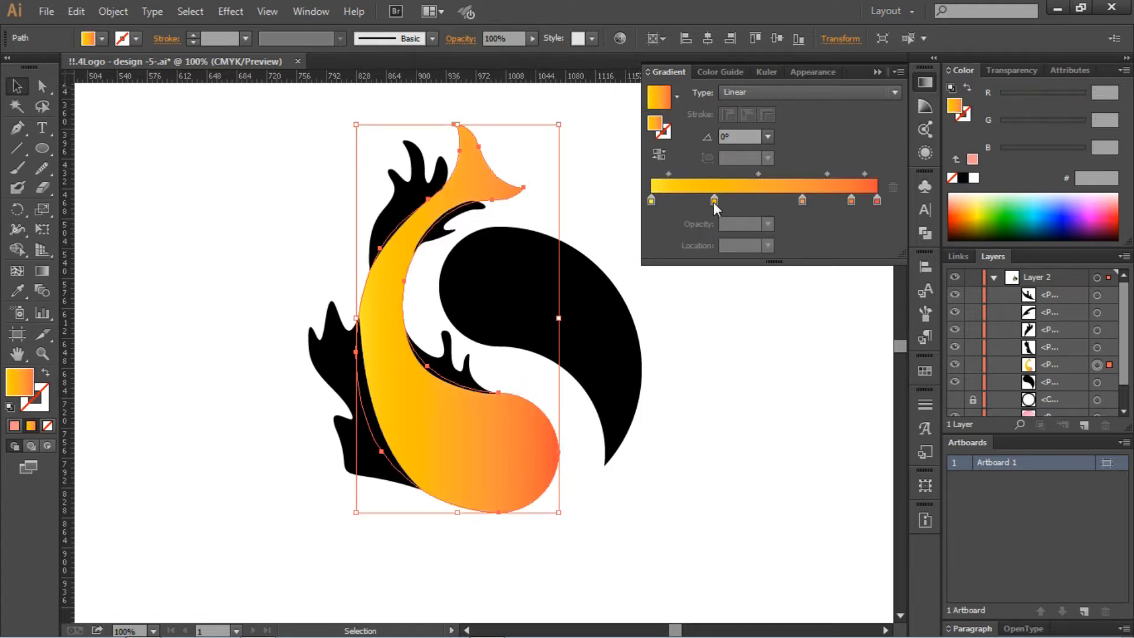
- Copy the body's orange gradient to all four black fins with the Eyedropper
left_click(447, 253)
key("i")
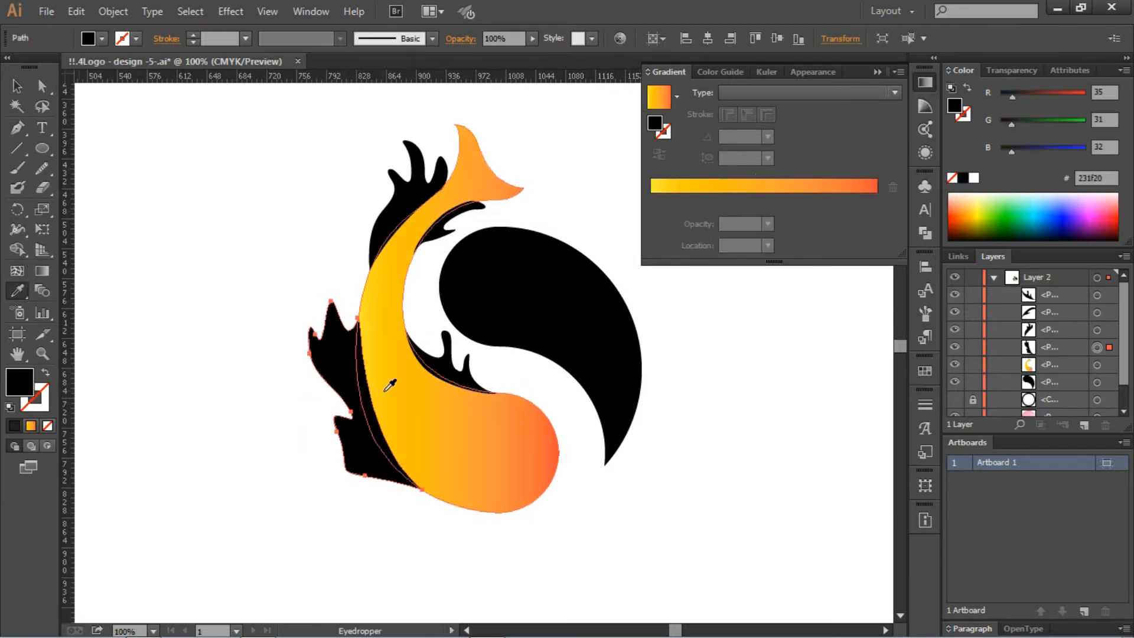
left_click(390, 387)
left_click(440, 367, "ctrl")
left_click(408, 361)
left_click(387, 218, "ctrl")
left_click(404, 240)
left_click(444, 236, "ctrl")
left_click(443, 236)
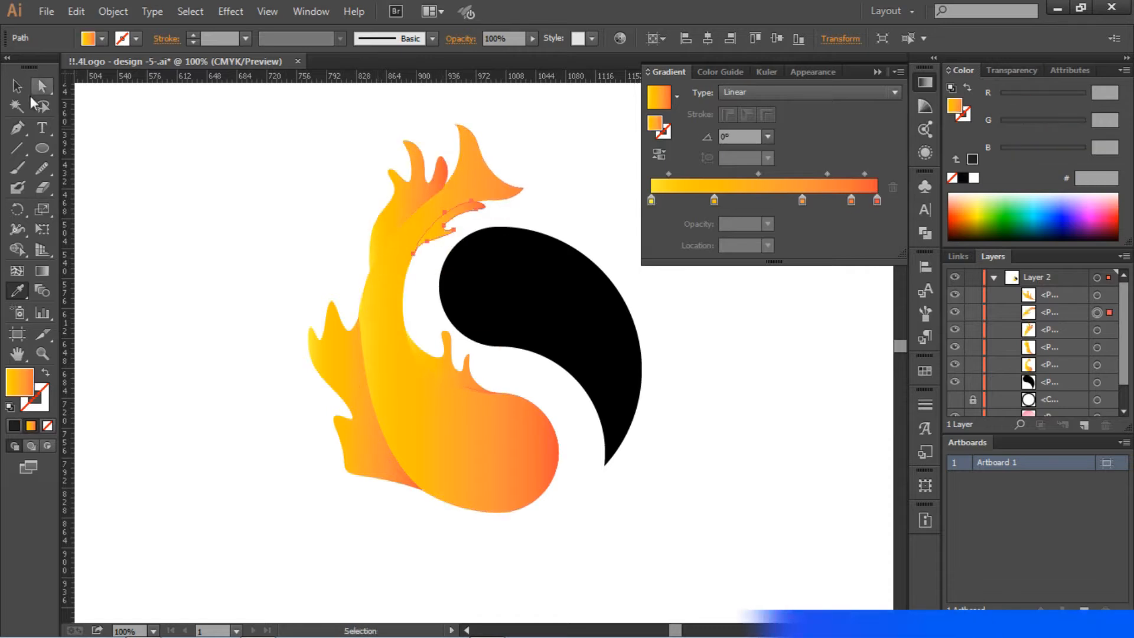
- Set the gradient angle of the two-pronged fin above the teardrop to 120°
key("v")
scroll(588, 387, "right", 2)
left_click(406, 374)
left_click(768, 136)
left_click(785, 208)
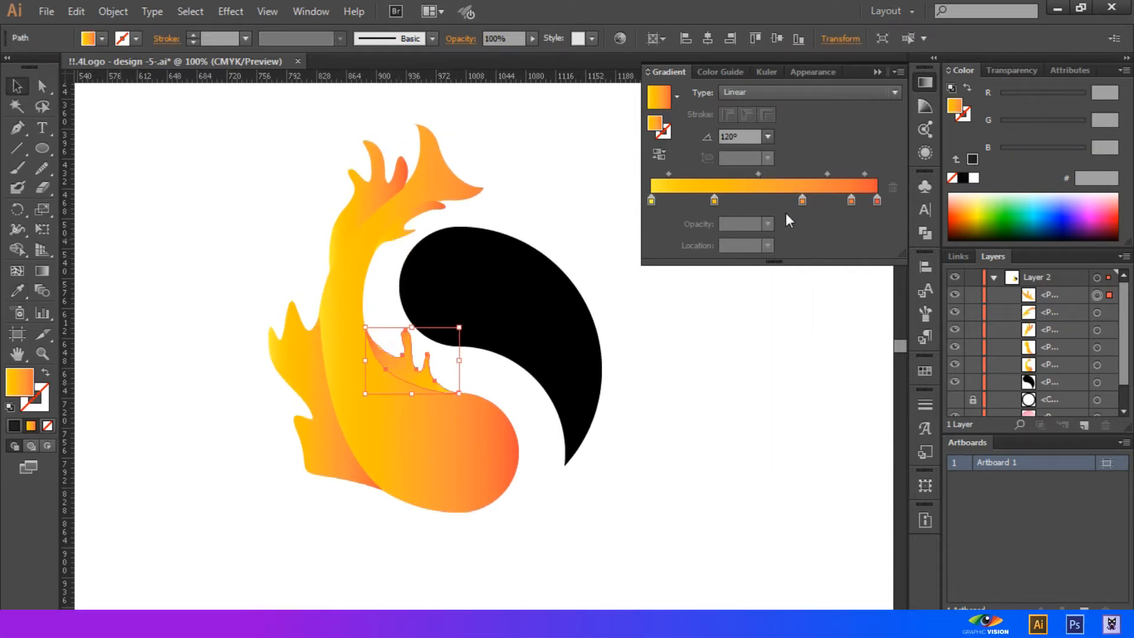
- Set the left fin's gradient angle to 45° and deselect the fin
left_click(685, 352)
scroll(685, 352, "down", 1)
left_click(767, 136)
left_click(785, 407)
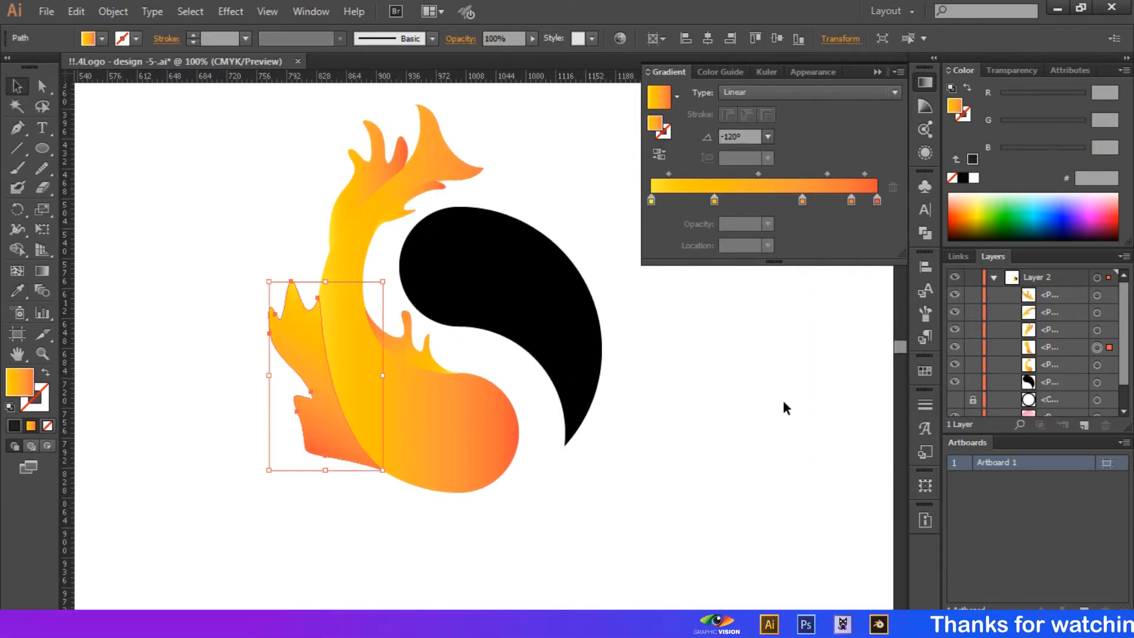
left_click(768, 136)
left_click(788, 261)
left_click(705, 316)
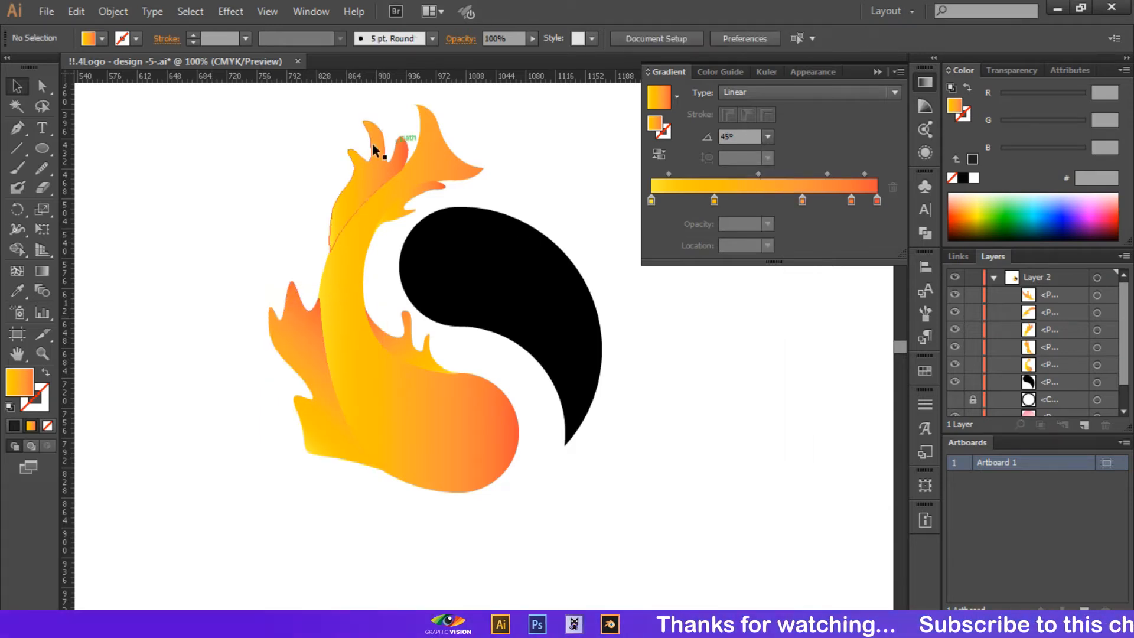
- Group the left fish's body and all its fins
left_click(703, 324)
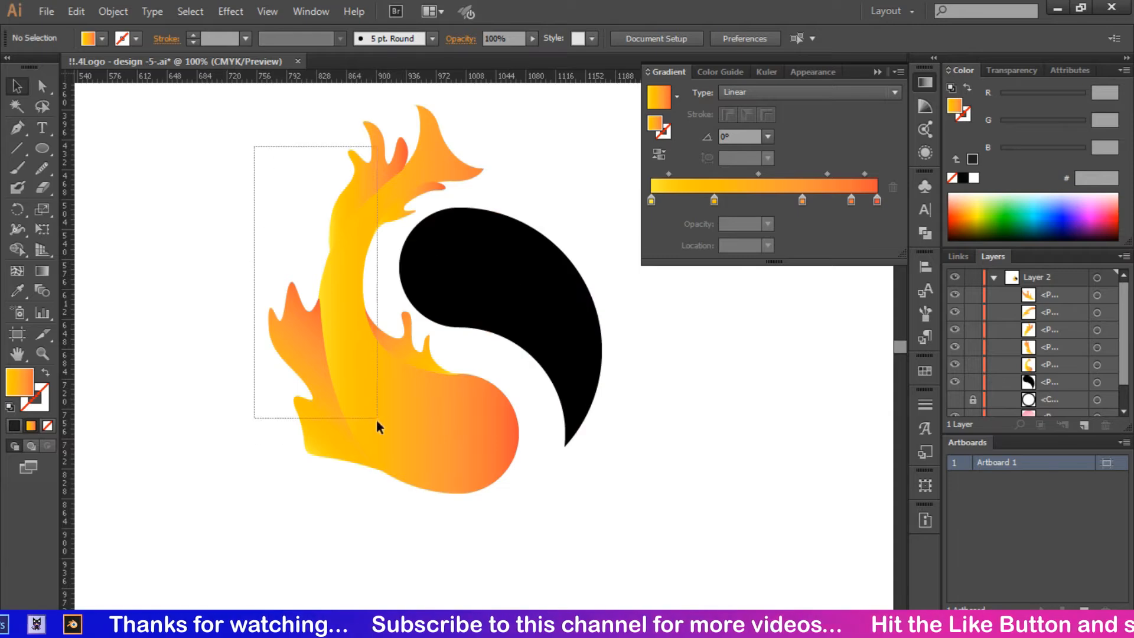
left_click_drag(376, 418, 388, 489)
right_click(360, 341)
left_click(406, 419)
- Duplicate the fish group, rotate the copy 180° and place it over the black teardrop
key("ctrl+c")
left_click(539, 134)
key("ctrl+v")
left_click_drag(616, 157, 391, 538)
left_click_drag(499, 280, 527, 313)
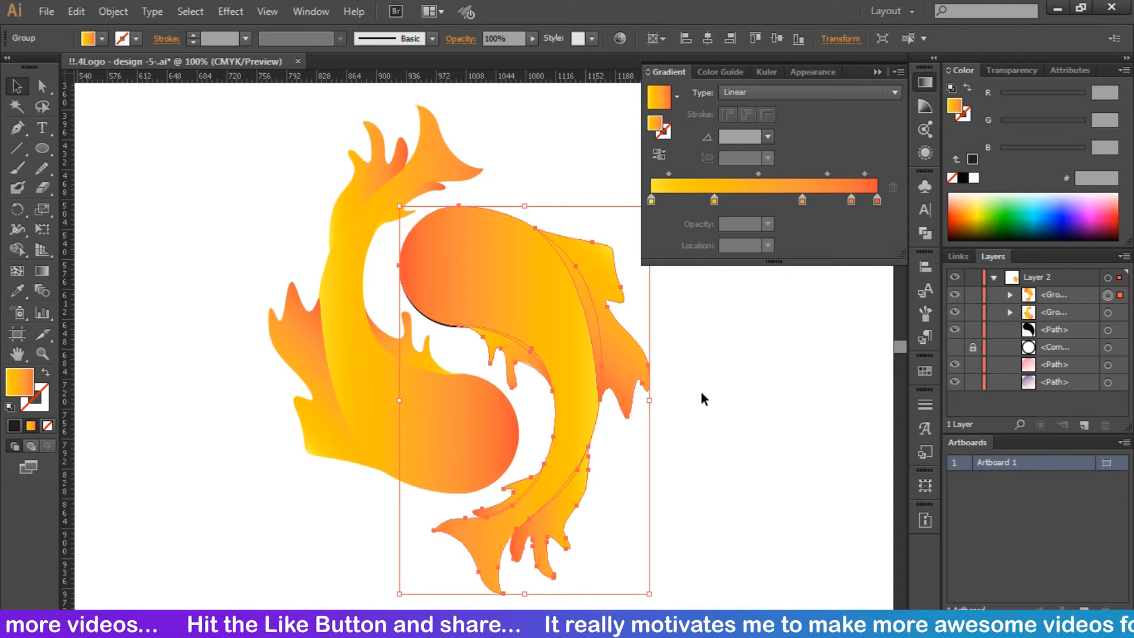
left_click(742, 401)
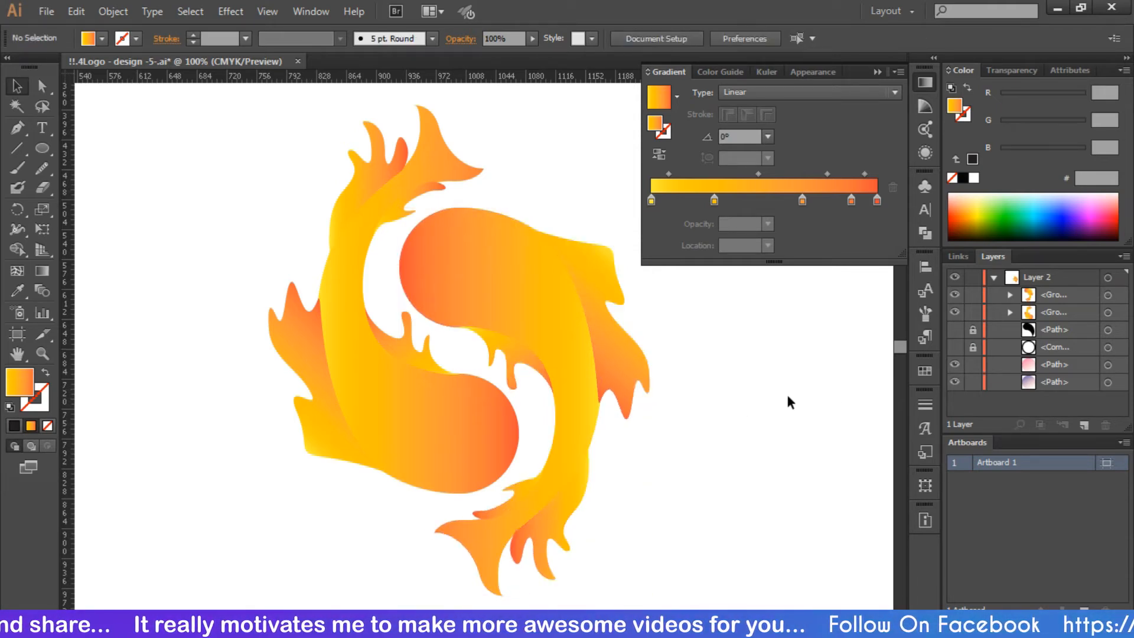
- Nudge the duplicated fish slightly right and down to widen the gap between the two fish
left_click(538, 301)
key("Right")
key("Right")
key("Right")
key("Right")
key("Right")
key("Right")
key("Right")
key("Right")
key("Right")
key("Right")
key("Right")
key("Right")
key("Right")
key("Right")
key("Right")
key("Right")
key("Up")
key("Up")
key("Up")
key("Up")
key("Up")
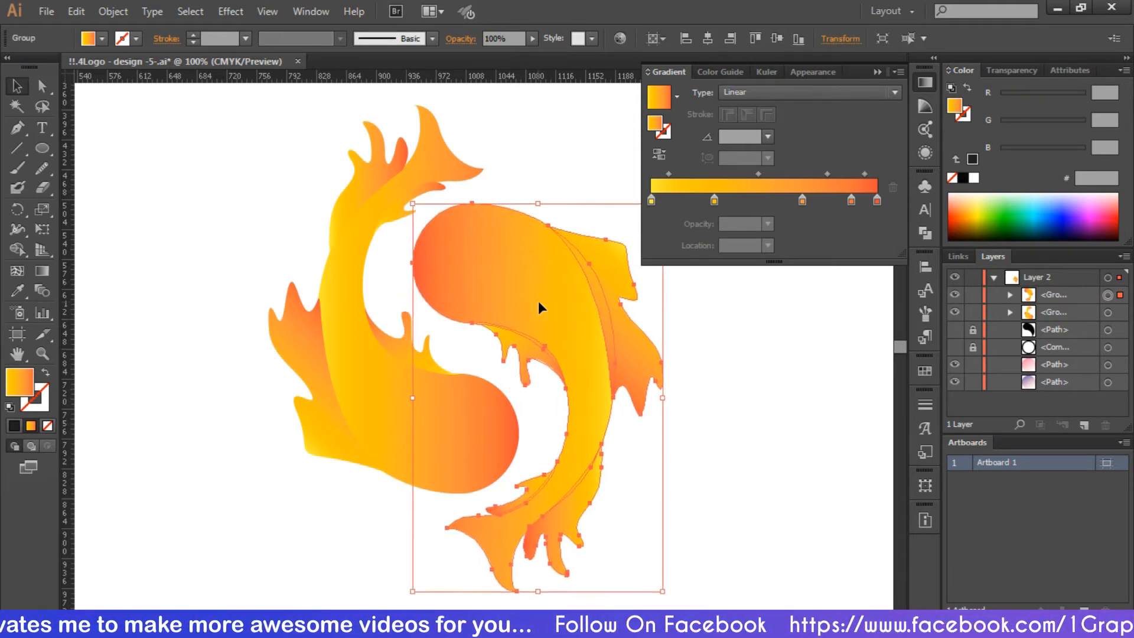
key("Right")
key("Right")
key("Right")
key("Right")
key("Right")
key("Right")
key("Right")
key("Right")
key("Right")
key("Right")
key("Right")
key("Right")
key("Right")
key("Right")
key("Right")
key("Right")
key("Right")
key("Right")
key("Right")
key("Right")
key("Down")
key("Down")
key("Down")
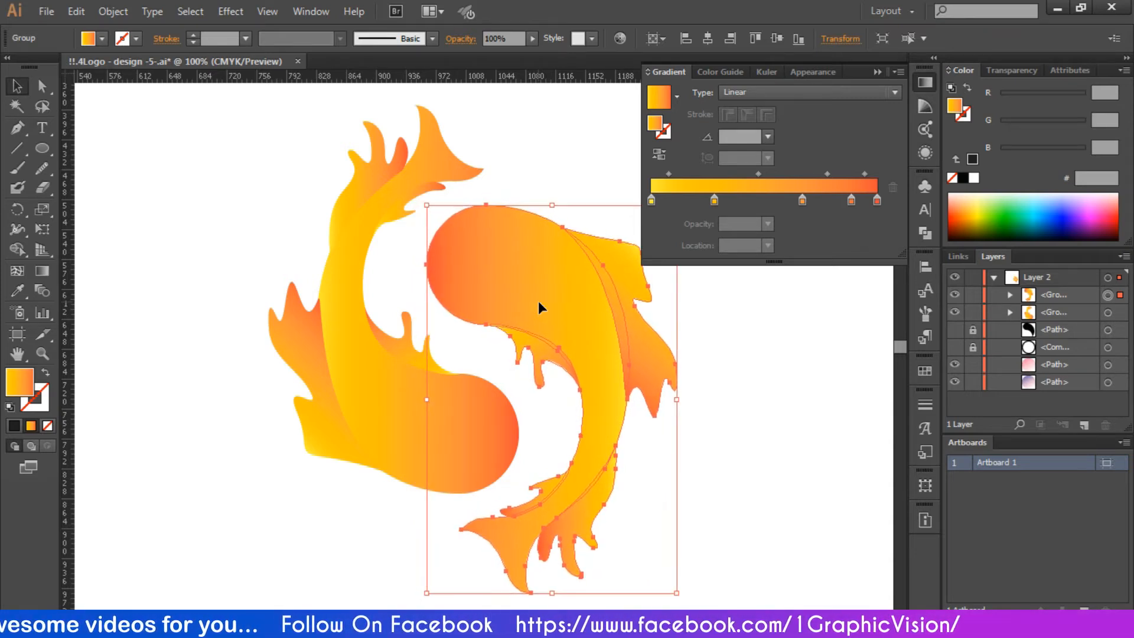
key("Down")
key("Down")
key("Down")
key("Down")
key("Down")
key("Down")
key("Left")
key("Left")
key("Left")
key("Left")
key("Left")
key("Left")
key("Left")
key("Left")
key("Left")
key("Left")
key("Left")
key("Left")
key("Left")
key("Left")
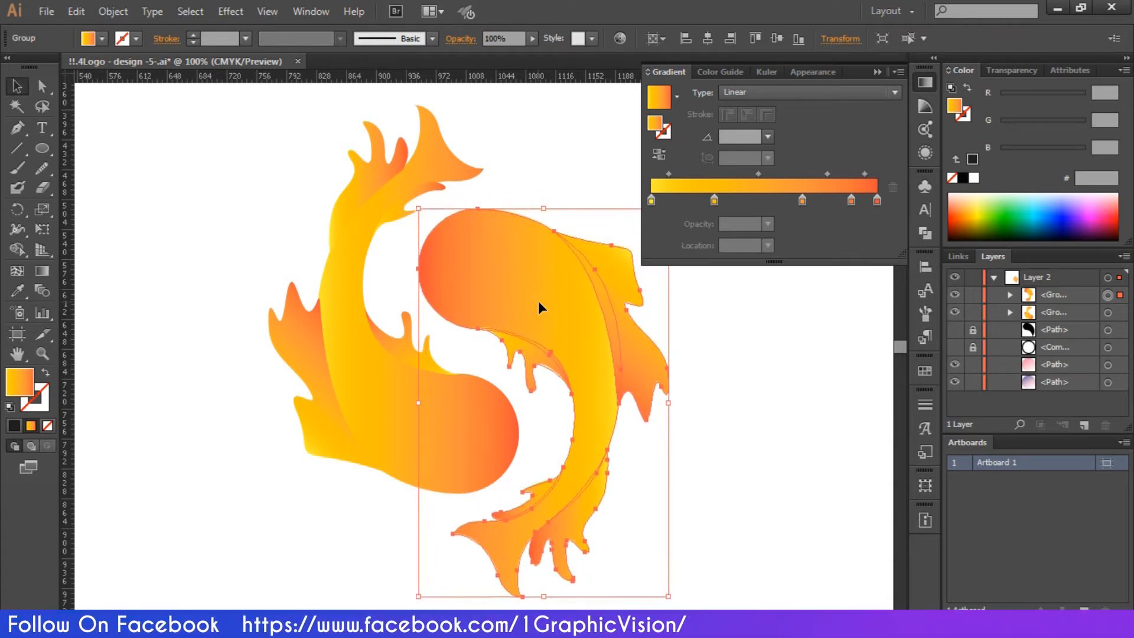
key("Down")
key("Down")
key("Down")
key("Down")
key("Down")
left_click(777, 342)
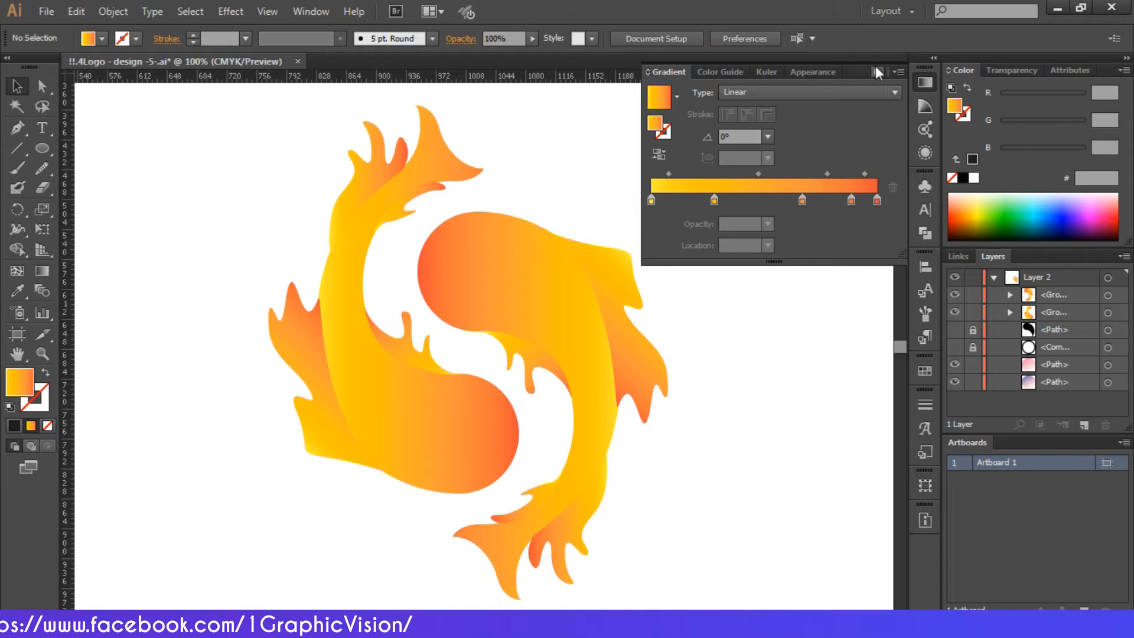
- Try reducing the right fish's gradient to its yellow and orange-red end stops, and undo the removals
left_click(879, 73)
left_click(535, 287)
left_click(925, 82)
left_click(652, 200)
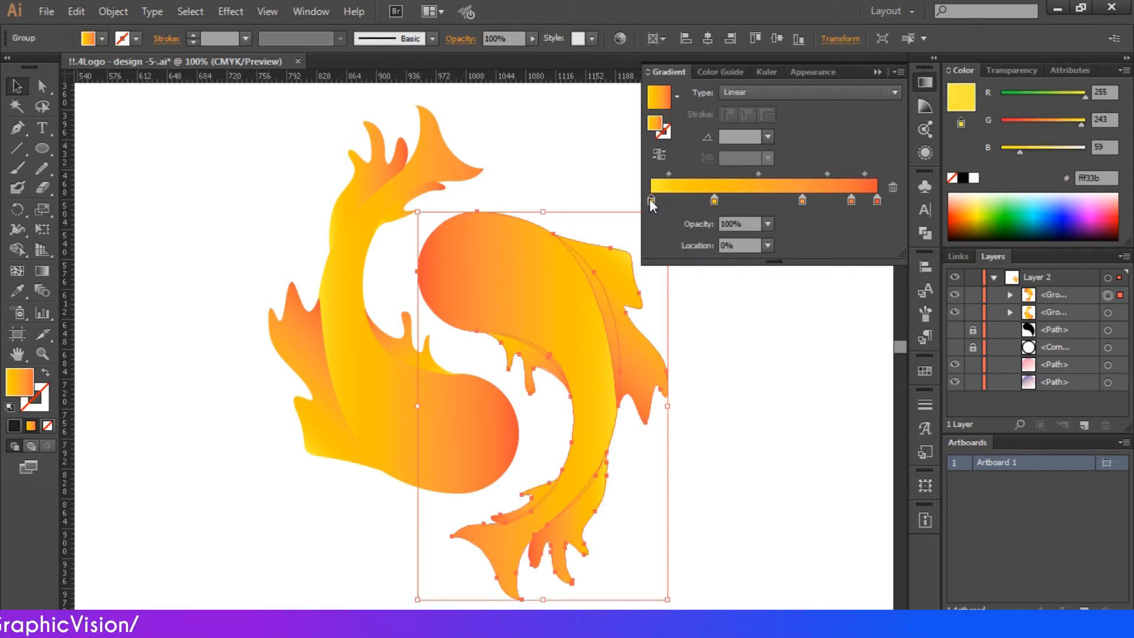
left_click_drag(714, 200, 715, 232)
left_click_drag(803, 200, 804, 232)
left_click_drag(851, 200, 852, 232)
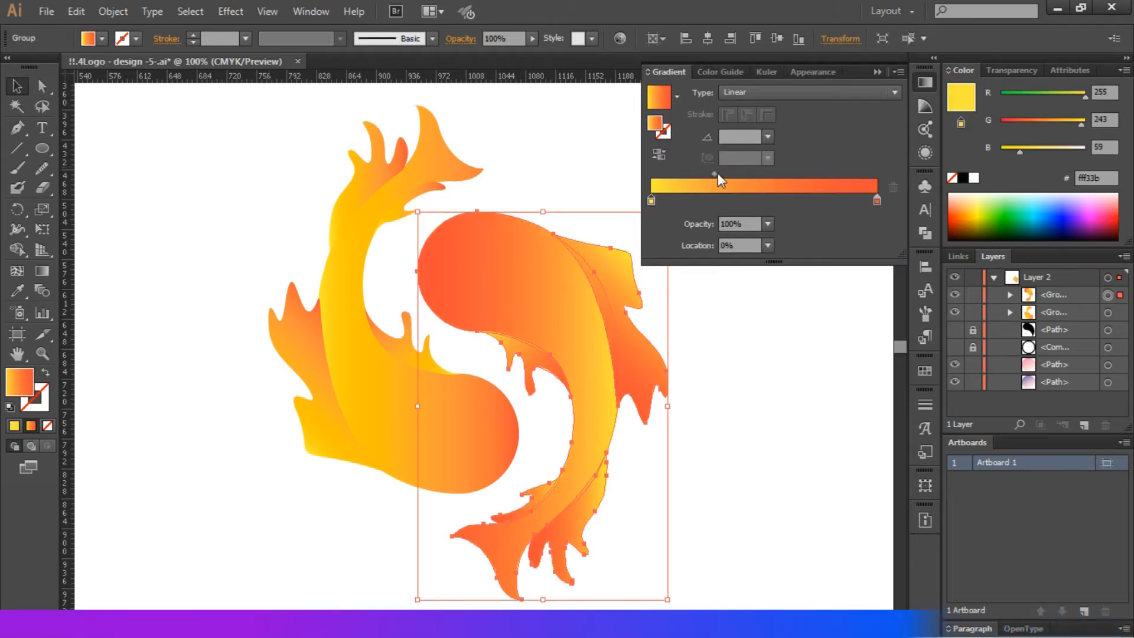
key("ctrl+z")
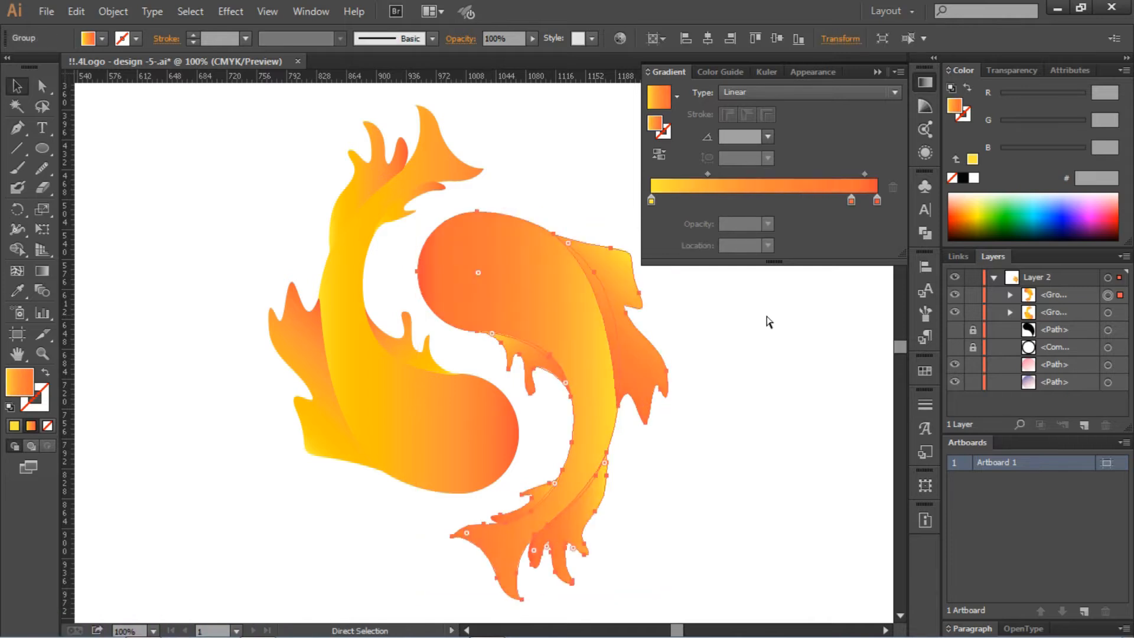
key("ctrl+z")
key("ctrl+z")
- Set the gradient angle to 135° on the right fish and 60° on the left fish
left_click(768, 137)
left_click(788, 186)
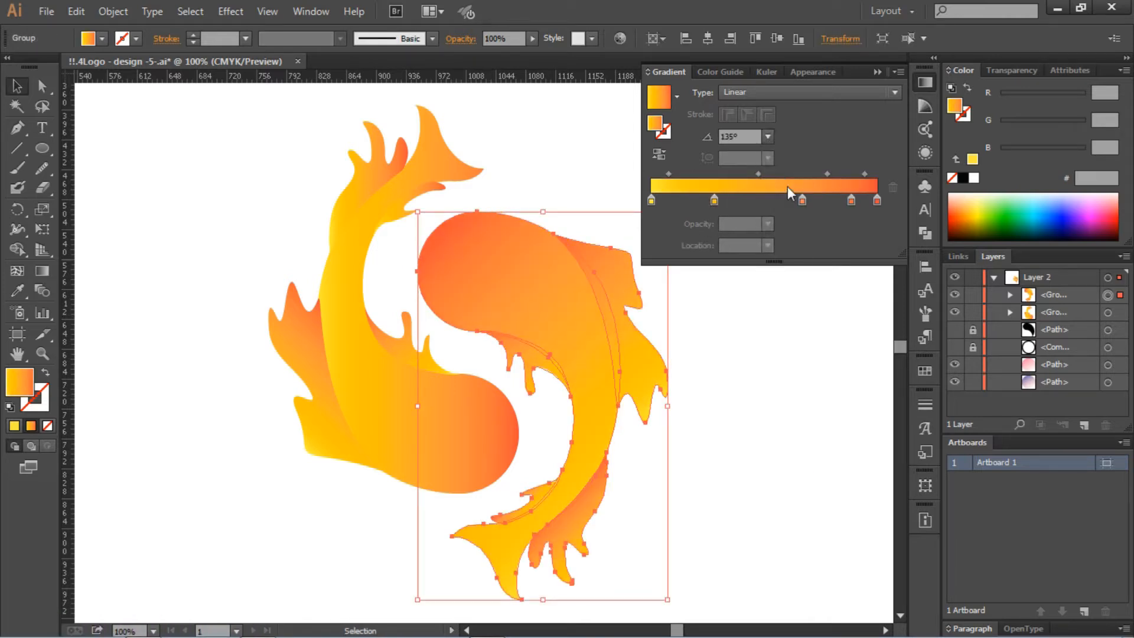
left_click(759, 356)
key("ctrl+z")
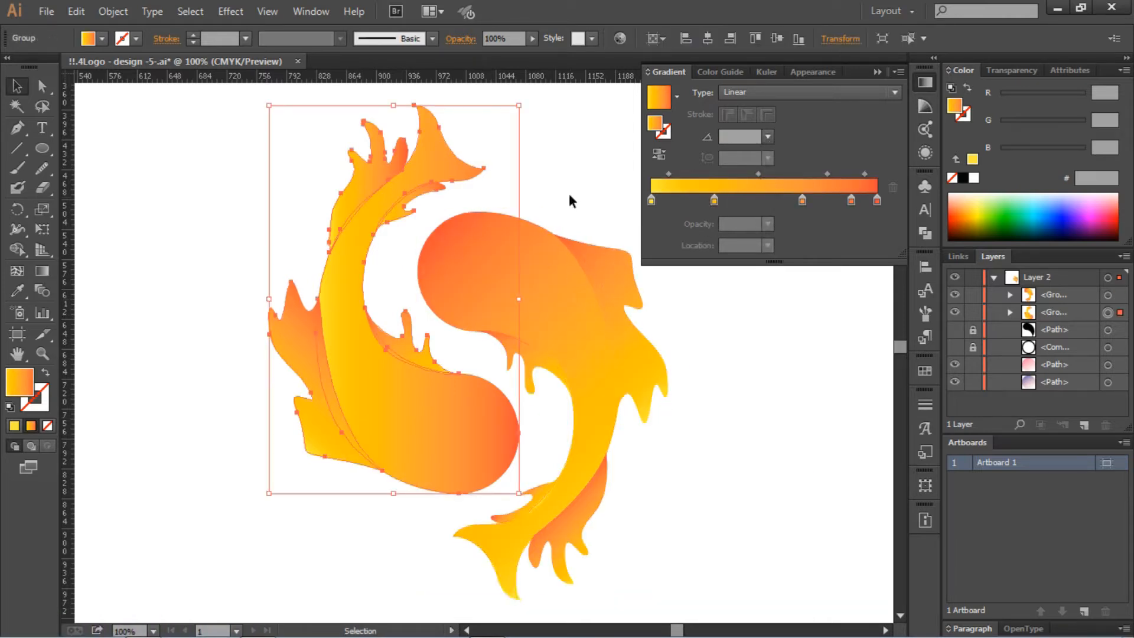
left_click(768, 136)
left_click(788, 248)
- Spread one continuous gradient diagonally across the right fish's body and fins with the Gradient tool
left_click(768, 136)
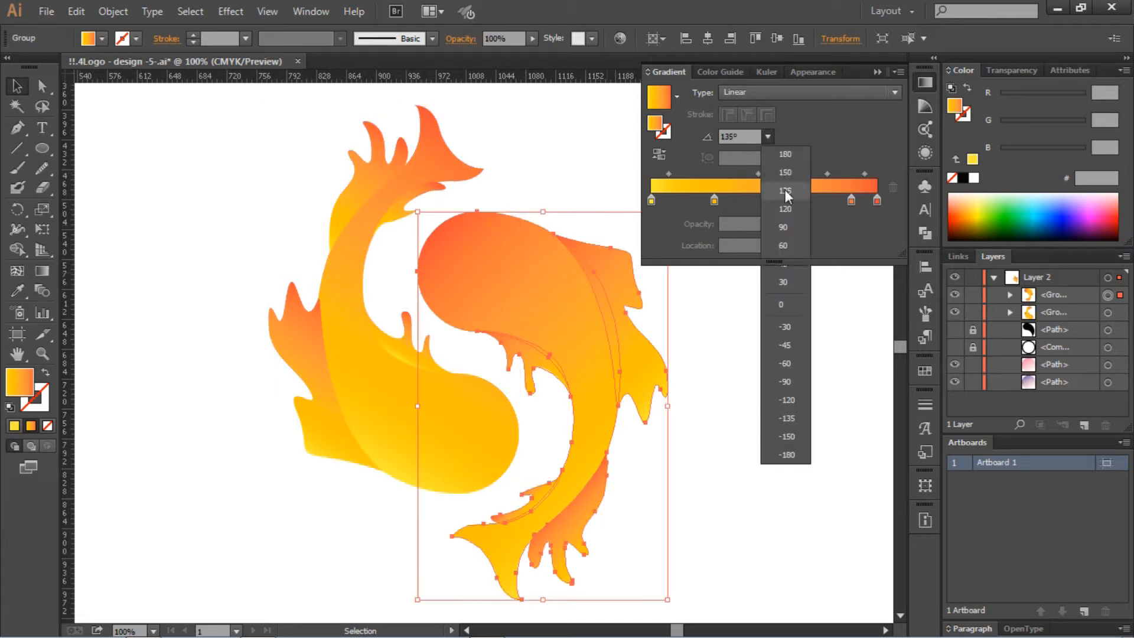
left_click(785, 190)
left_click(42, 271)
left_click_drag(564, 344, 465, 258)
left_click_drag(612, 382, 507, 260)
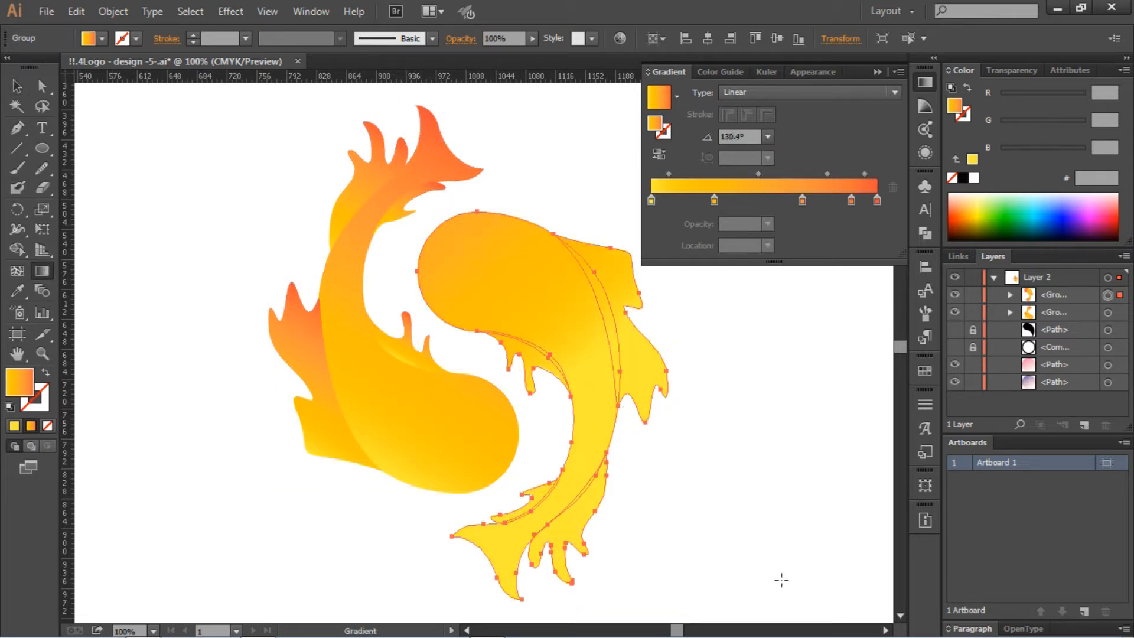
- Try longer diagonal gradient sweeps across the whole right fish and undo them
left_click_drag(699, 506, 534, 281)
left_click_drag(580, 339, 441, 208)
left_click_drag(774, 550, 493, 250)
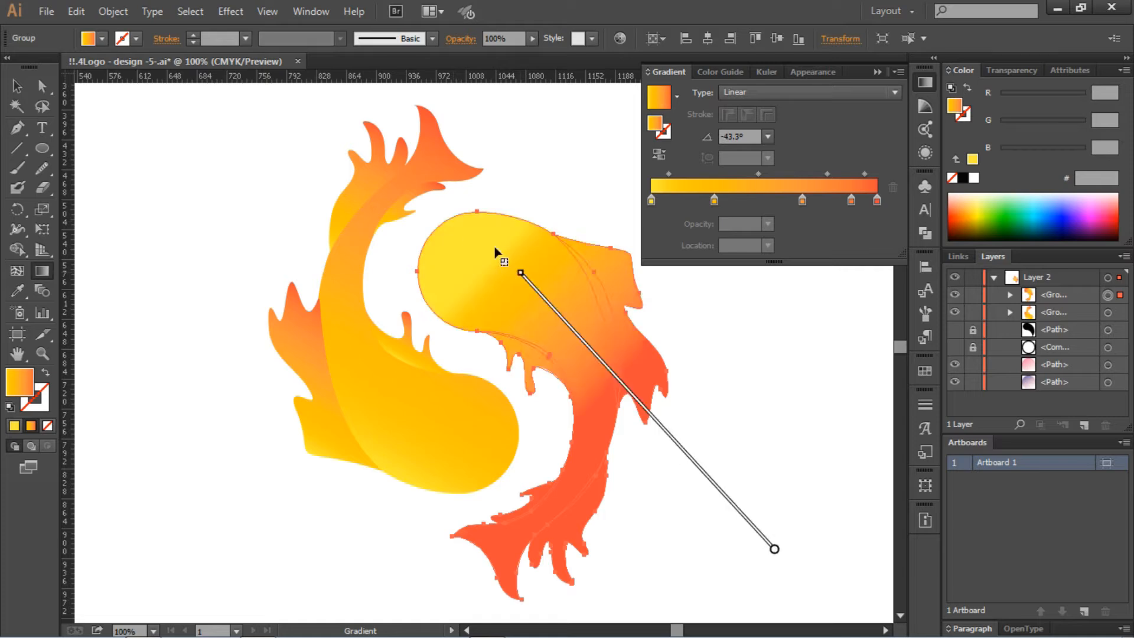
key("ctrl+shift+a")
key("ctrl+z")
key("ctrl+z")
key("ctrl+z")
key("ctrl+z")
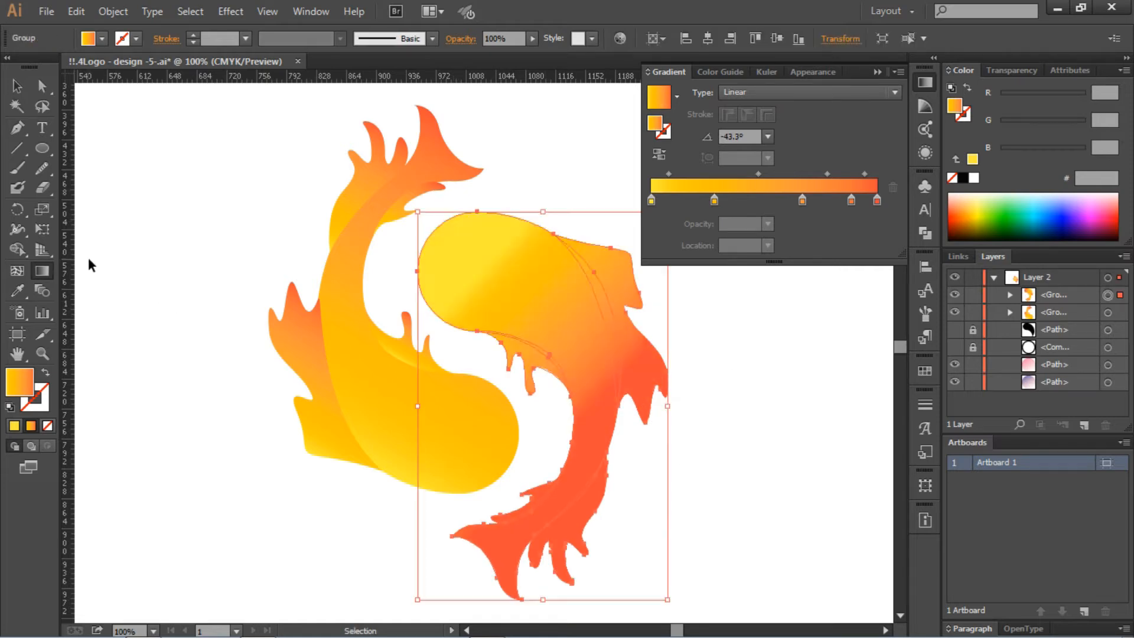
- Ungroup the right fish into its separate body and fin shapes
key("v")
left_click(711, 420)
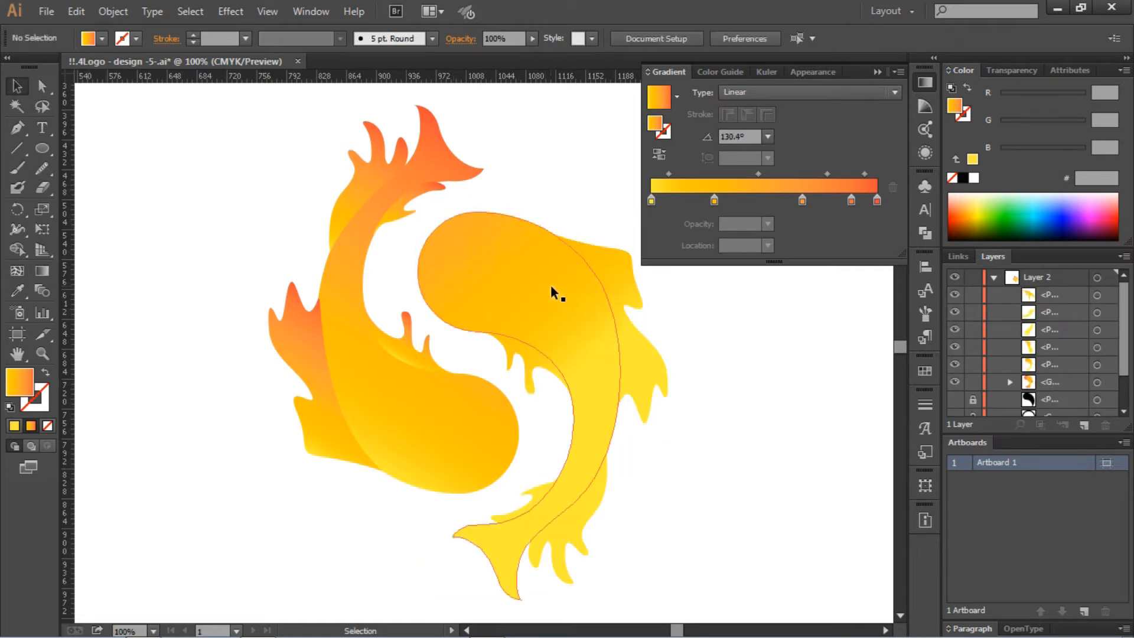
left_click(551, 290)
key("i")
left_click(520, 345, "ctrl")
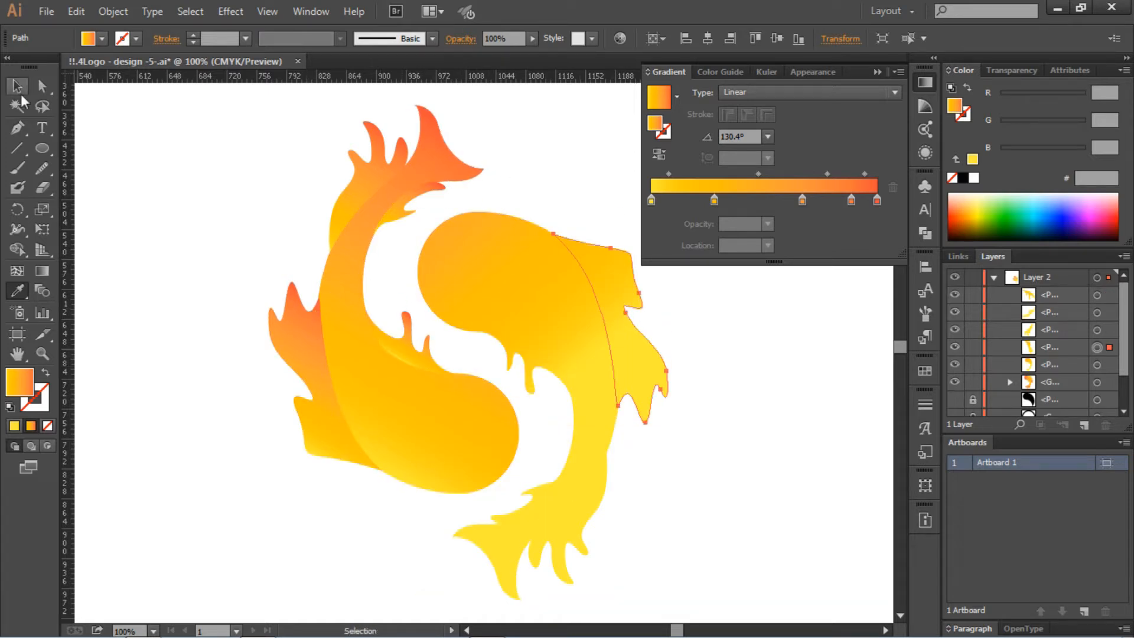
left_click(564, 191)
- Set the gradient angle of the right fish's body to -90° and deselect it
left_click(569, 263)
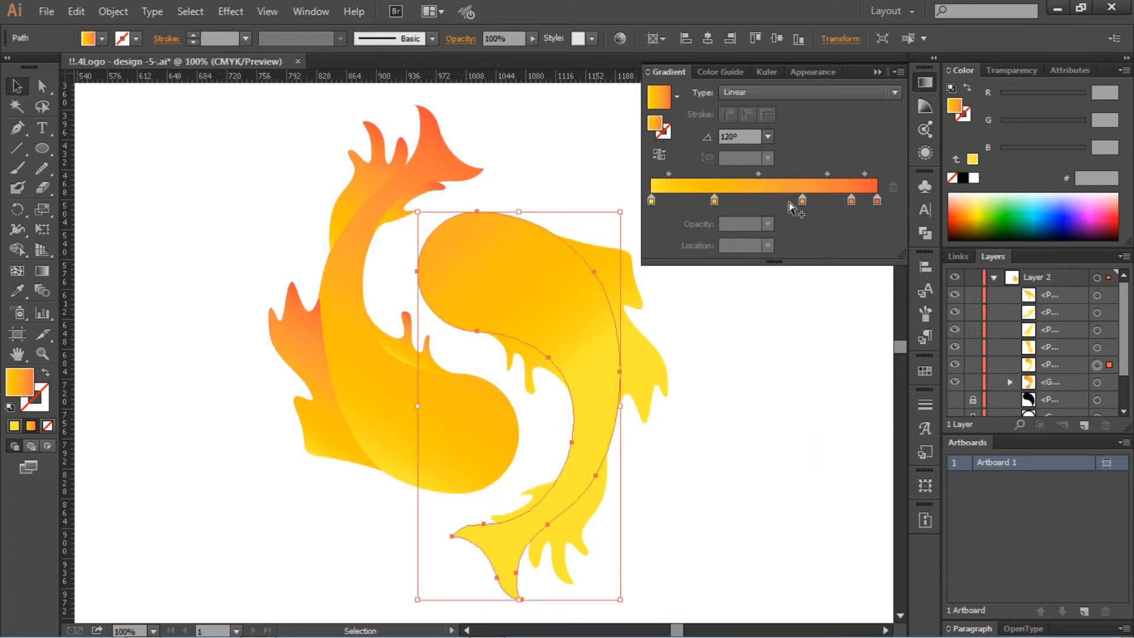
left_click(767, 136)
left_click(780, 195)
left_click(743, 354)
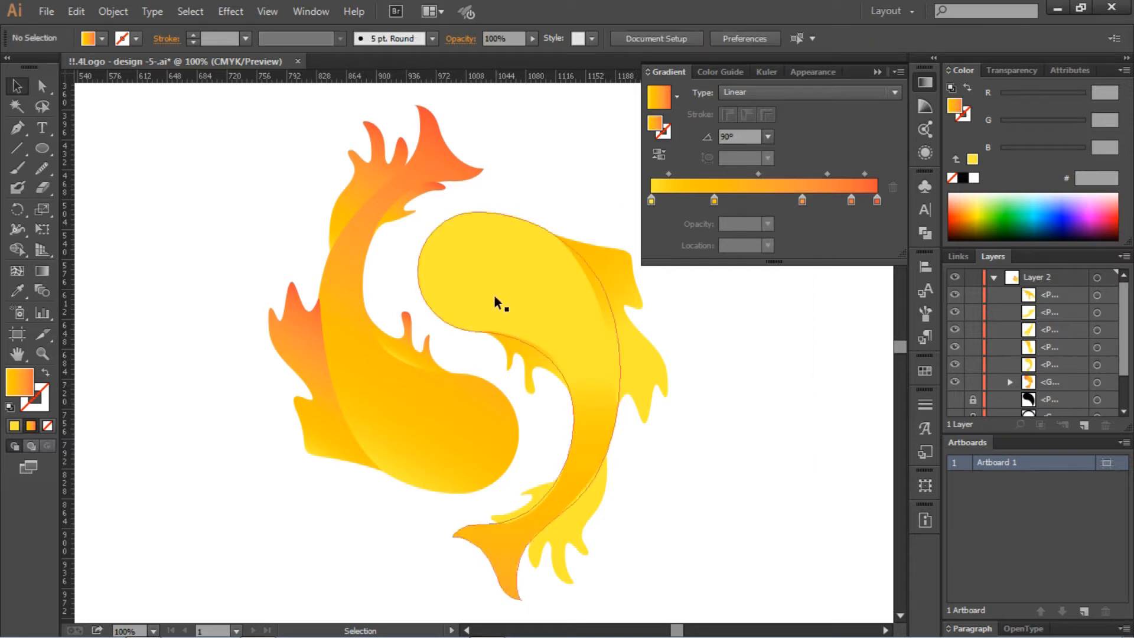
- Reduce the right body's gradient to yellow, amber and orange-red stops, put amber at 50.19% and make the gradient radial
left_click_drag(878, 201, 849, 228)
left_click(576, 271)
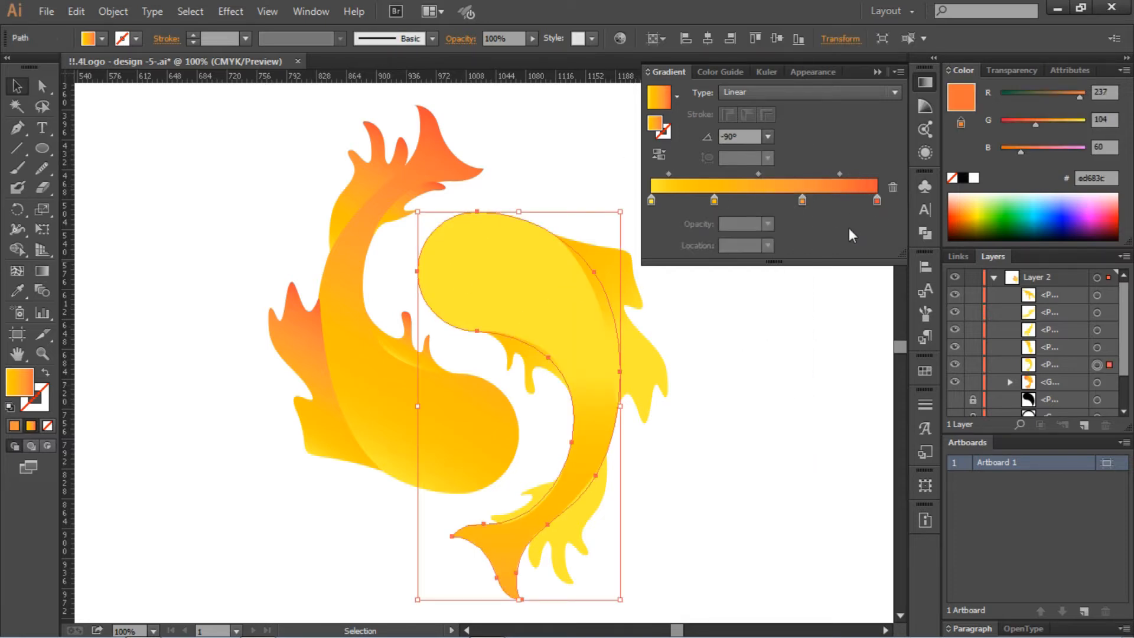
left_click(803, 201)
left_click(765, 201)
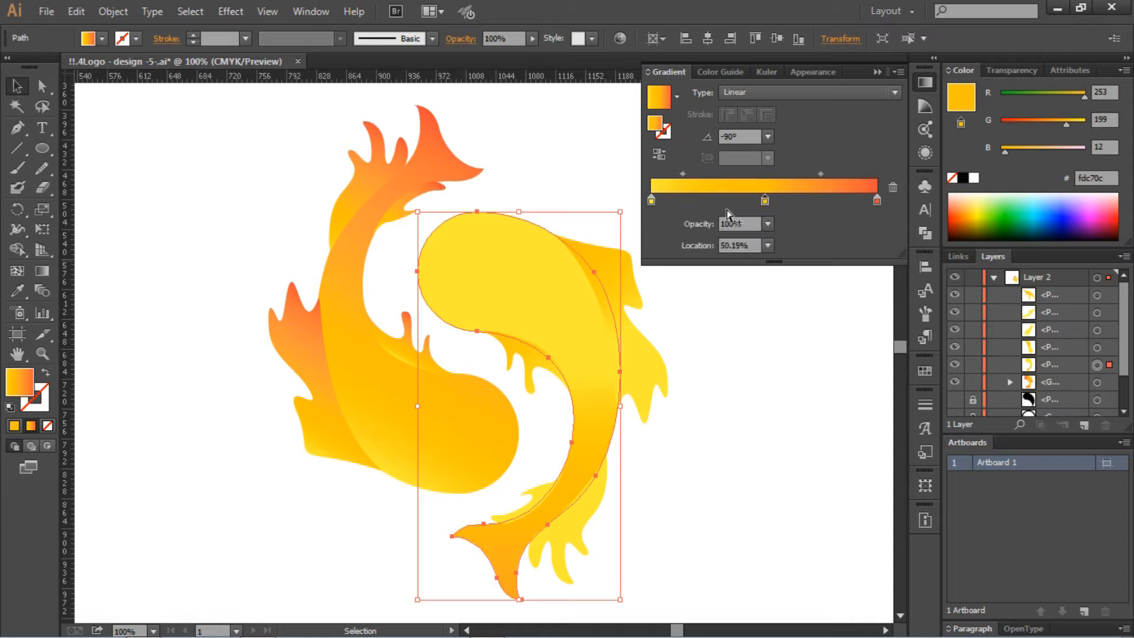
left_click(746, 92)
left_click(747, 111)
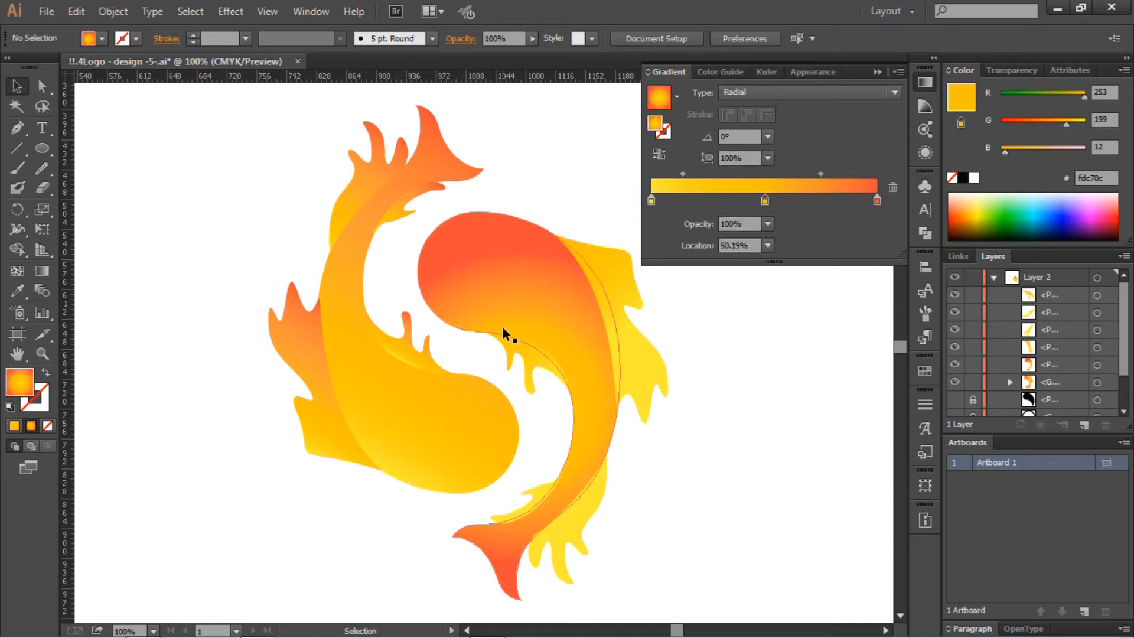
- Change the gradients of the right fish's small belly fin and large back fin to radial
left_click(506, 346)
left_click(767, 136)
left_click(788, 260)
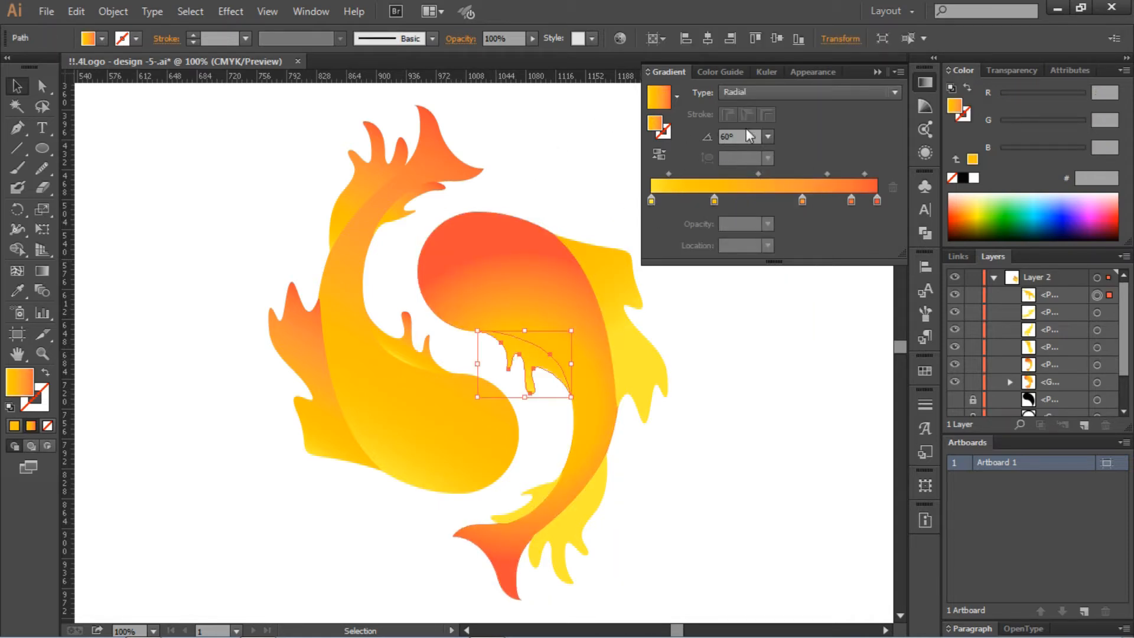
left_click(628, 283)
left_click(762, 92)
left_click(766, 125)
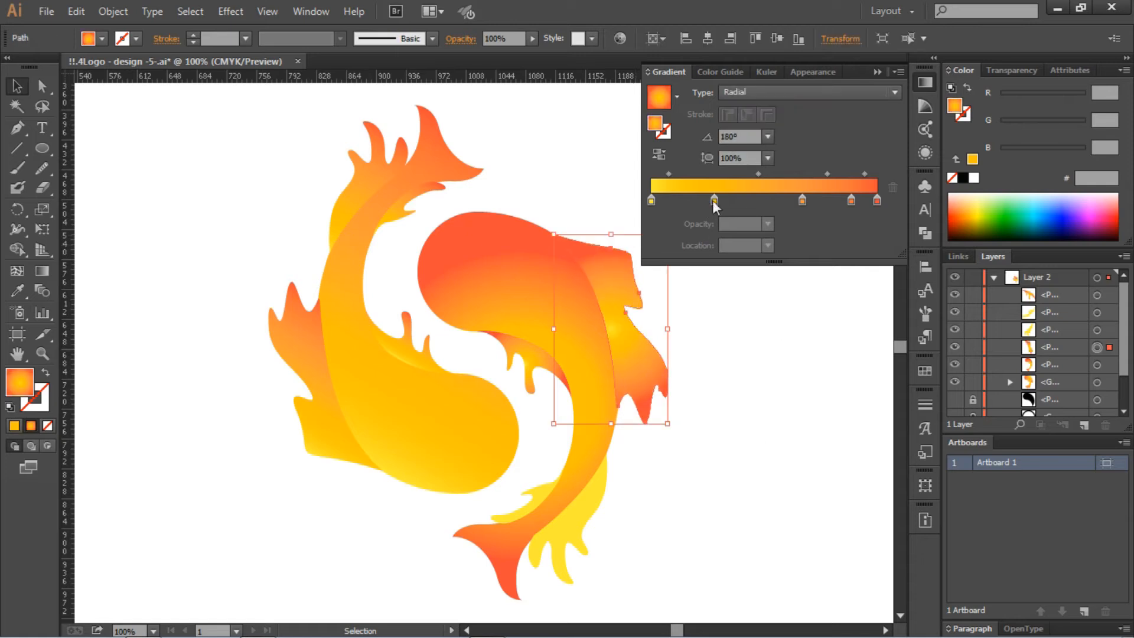
- Reduce the large back fin's radial gradient to yellow and orange-red stops with the midpoint at 66.31%
left_click_drag(714, 203, 769, 203)
left_click_drag(840, 259, 839, 261)
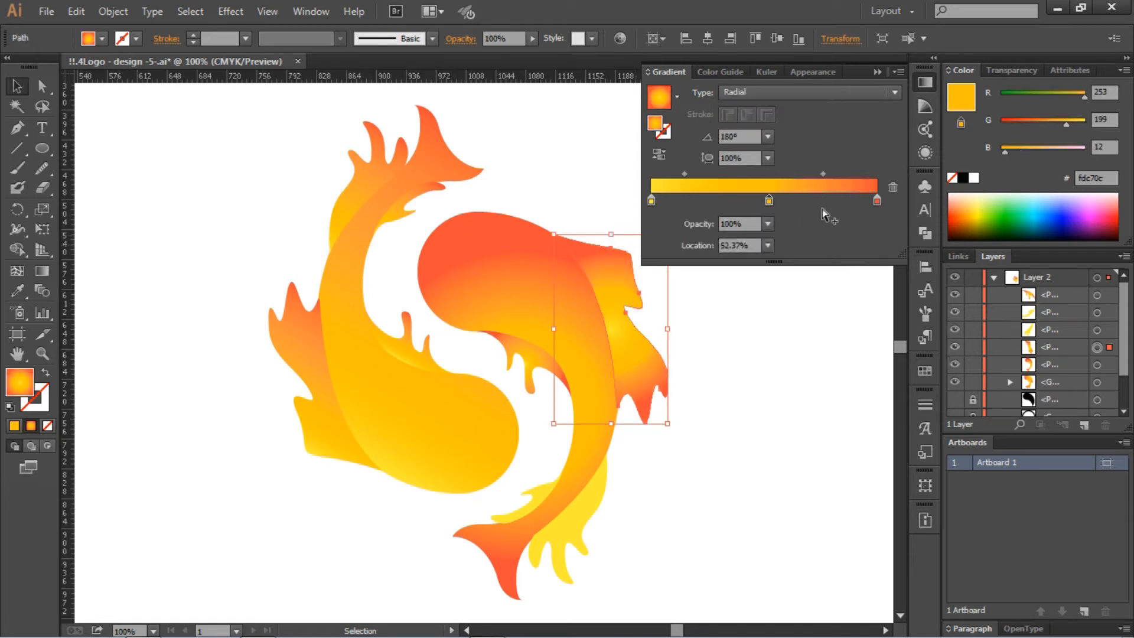
left_click_drag(770, 202, 745, 260)
key("ctrl+z")
key("ctrl+z")
key("ctrl+z")
key("ctrl+z")
key("ctrl+z")
key("ctrl+z")
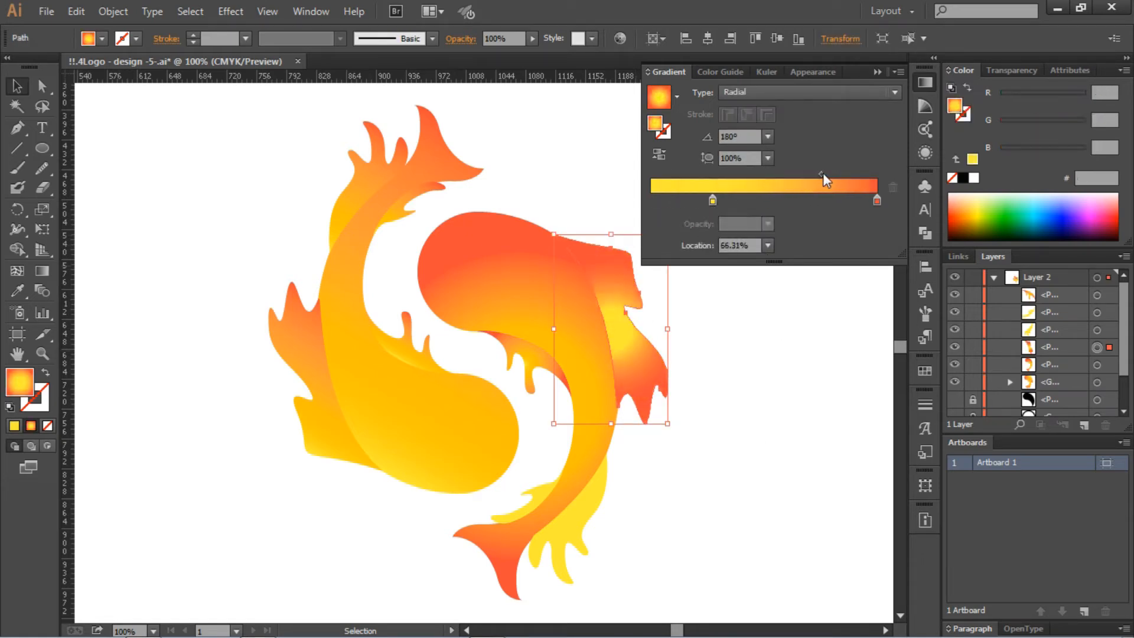
- Reduce the small belly fin's radial gradient to yellow and orange-red stops, with the yellow stop at about 28%
left_click_drag(714, 201, 718, 251)
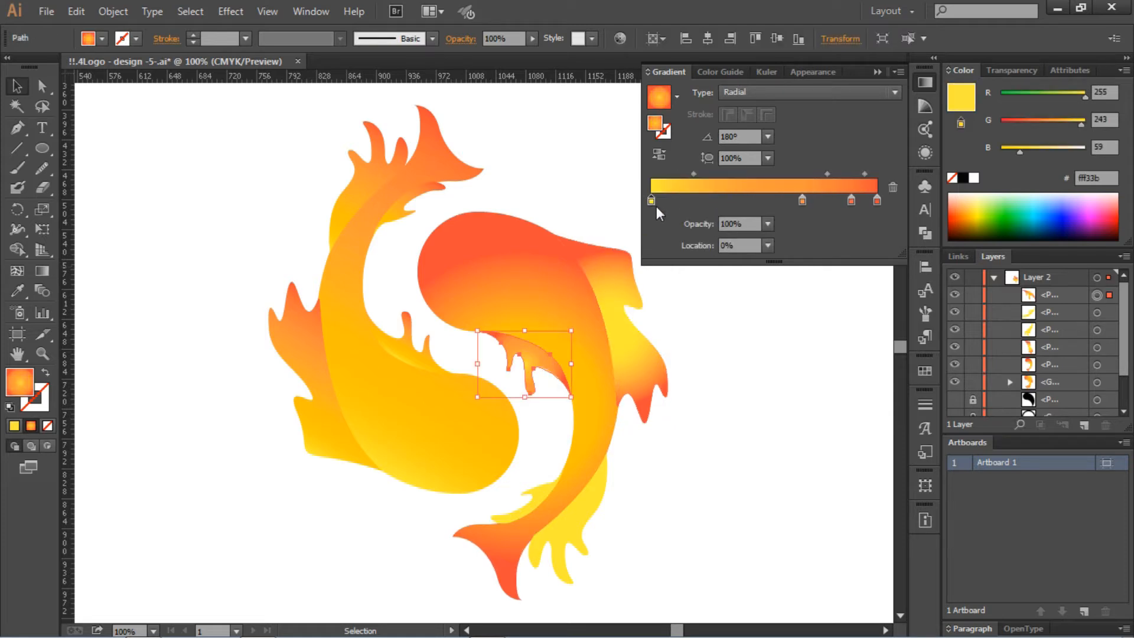
left_click_drag(802, 201, 804, 237)
left_click_drag(851, 201, 853, 227)
left_click_drag(702, 201, 706, 201)
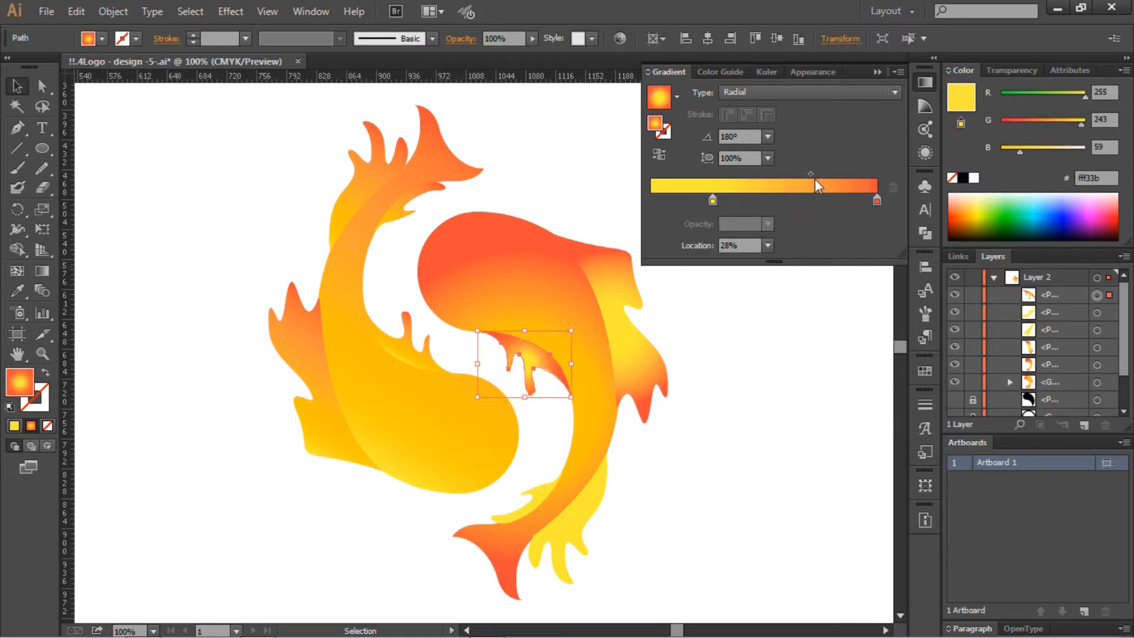
left_click(751, 331)
- Give the pronged fin beside the right fish's tail a two-stop yellow-to-orange-red radial gradient with its midpoint at 62.44%
scroll(679, 390, "down", 2)
left_click(600, 448)
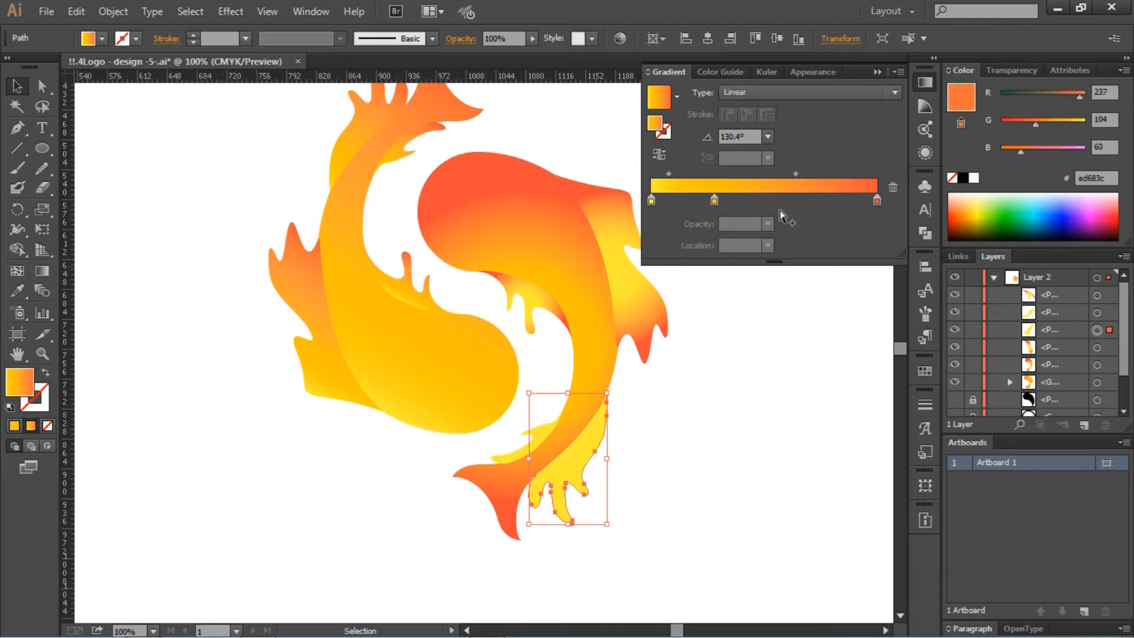
left_click_drag(714, 201, 786, 229)
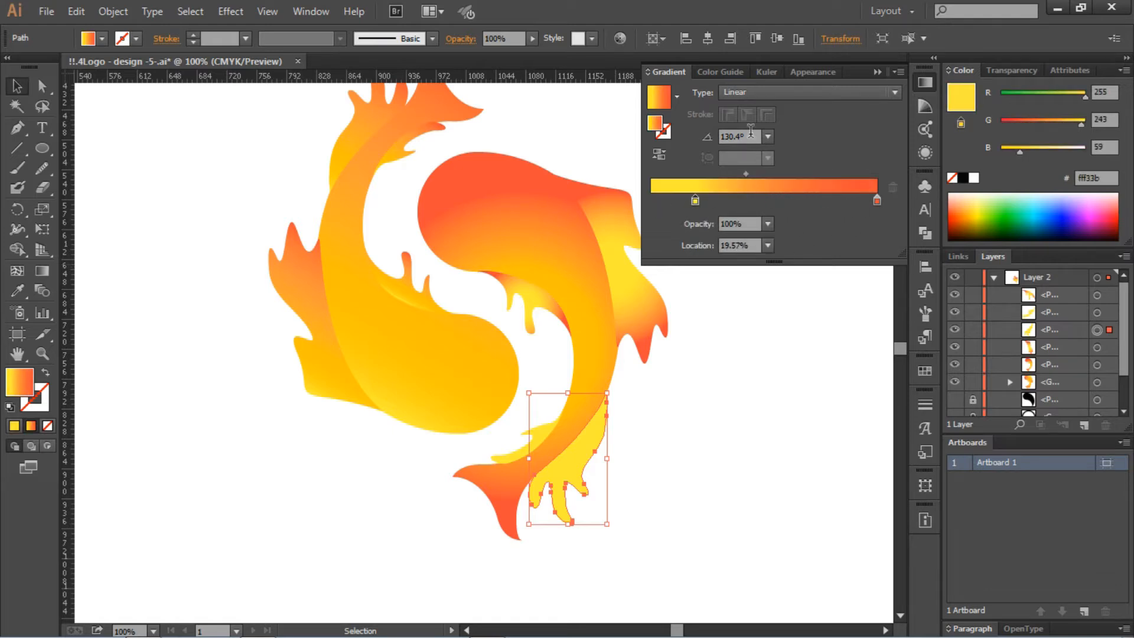
left_click(754, 93)
left_click(751, 126)
left_click_drag(694, 202, 842, 173)
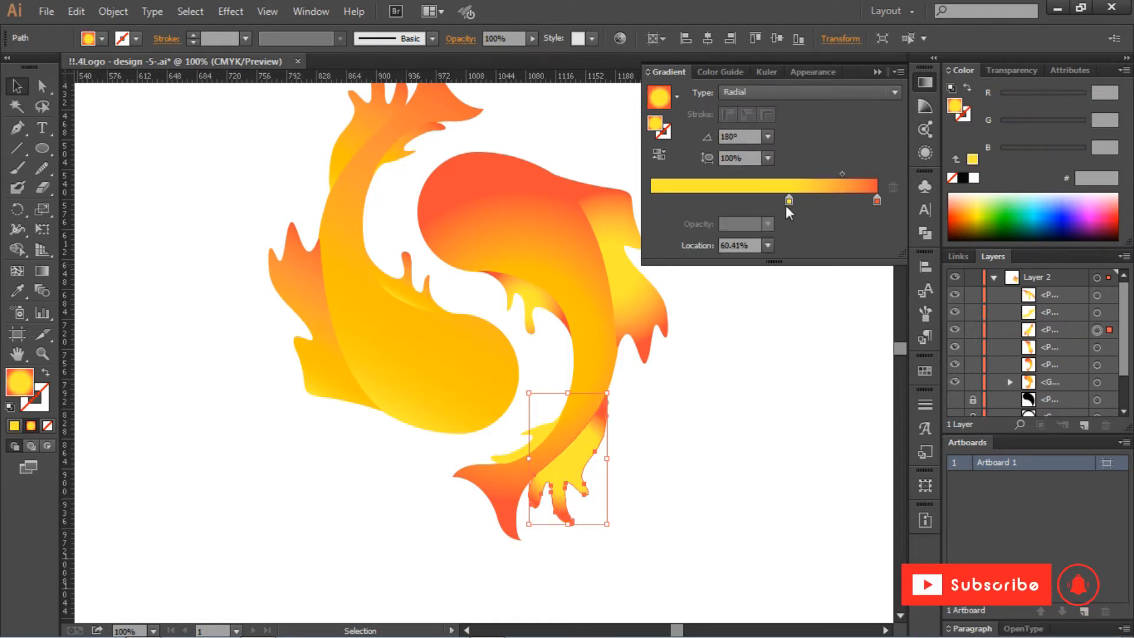
left_click_drag(786, 203, 716, 203)
left_click(803, 375)
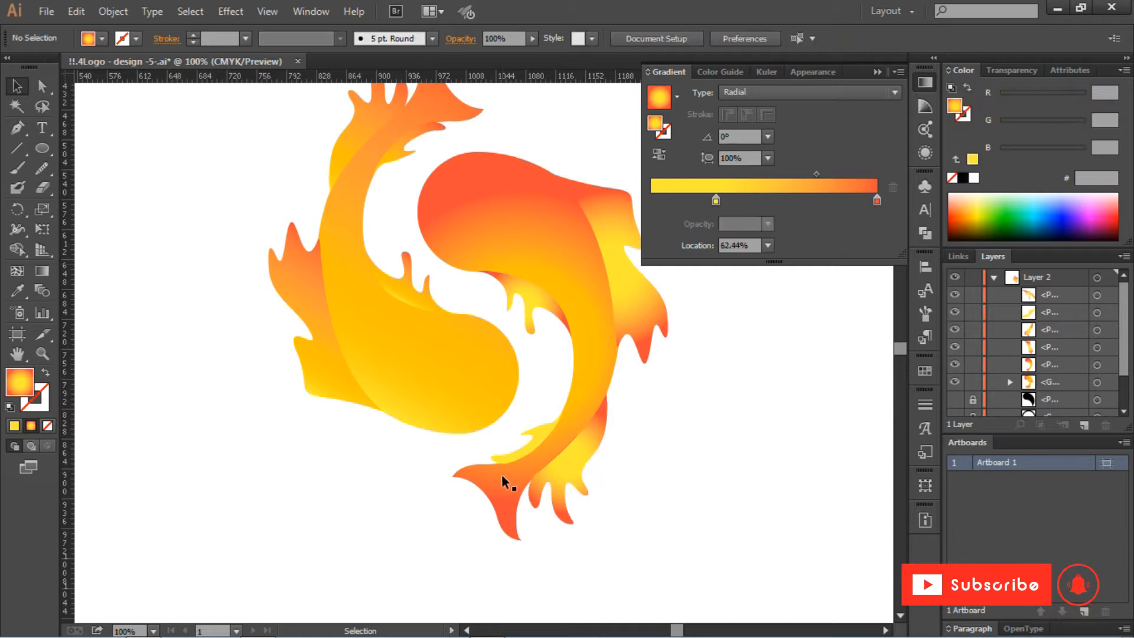
- Copy the right fish's radial body gradient onto the left fish's body
scroll(809, 426, "up", 3)
left_click(402, 444)
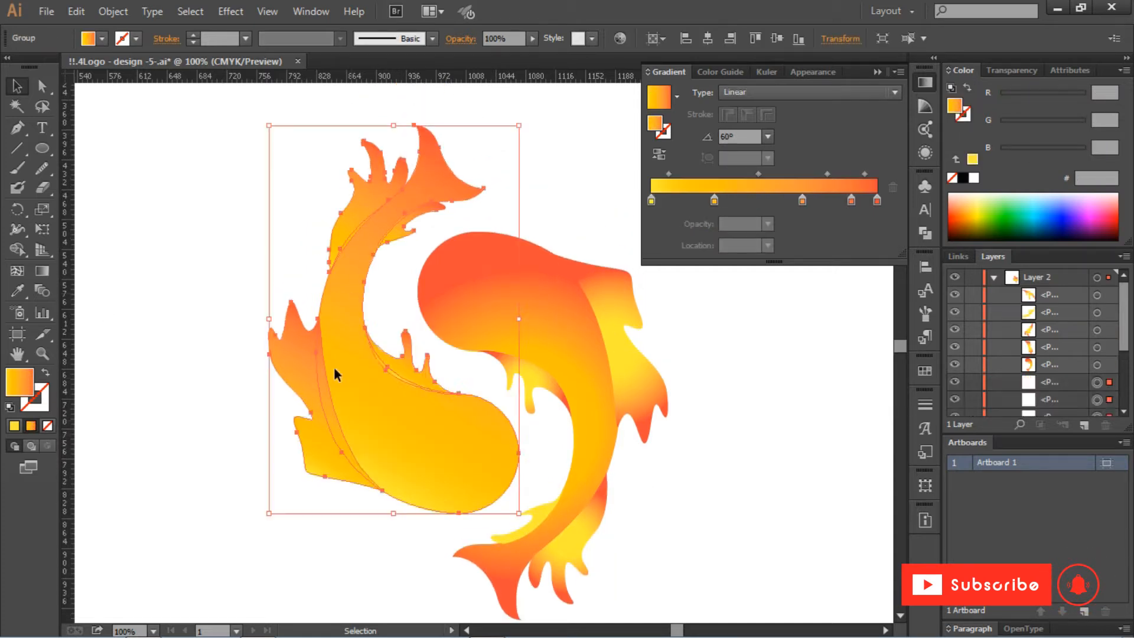
left_click(17, 290)
left_click(537, 311)
left_click(532, 316)
- Match the radial gradients of the left fish's belly fin, large back fin and pronged tail fin to the right fish's corresponding fins
left_click(414, 374, "ctrl")
left_click(529, 370)
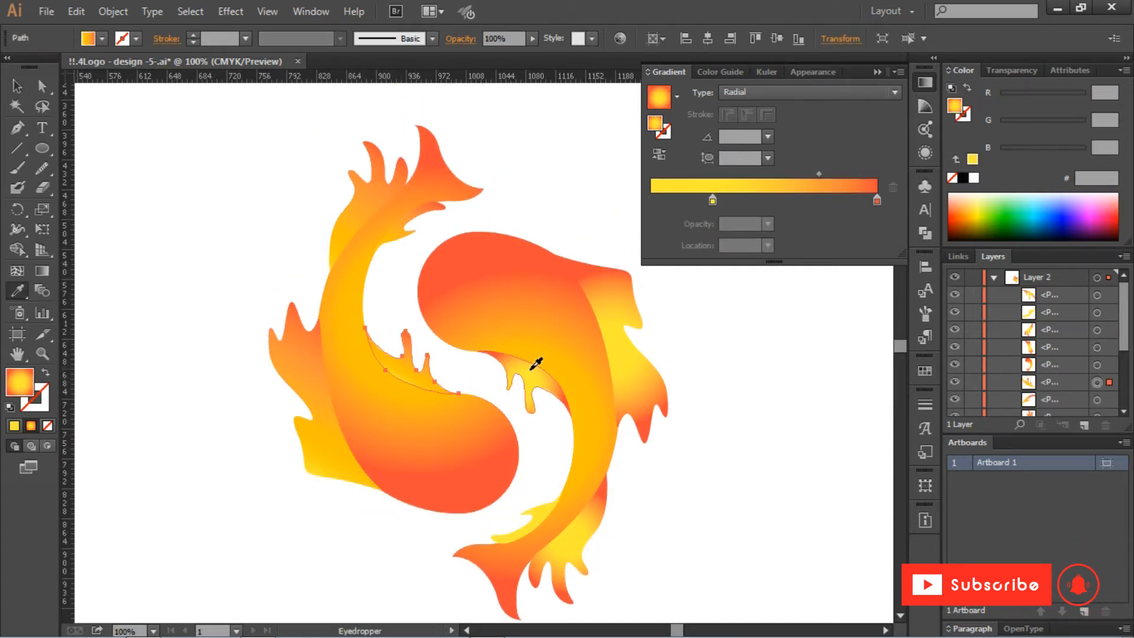
left_click(305, 372, "ctrl")
left_click(632, 366)
left_click(366, 189, "ctrl")
left_click(570, 544)
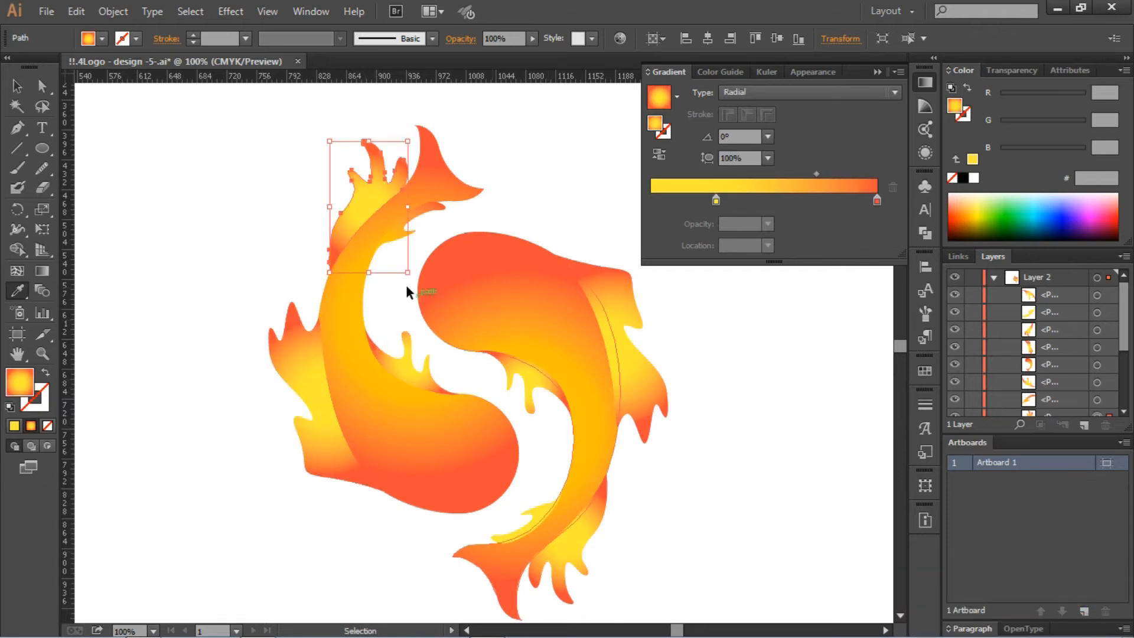
left_click(394, 233, "ctrl")
left_click(26, 86)
left_click(790, 338)
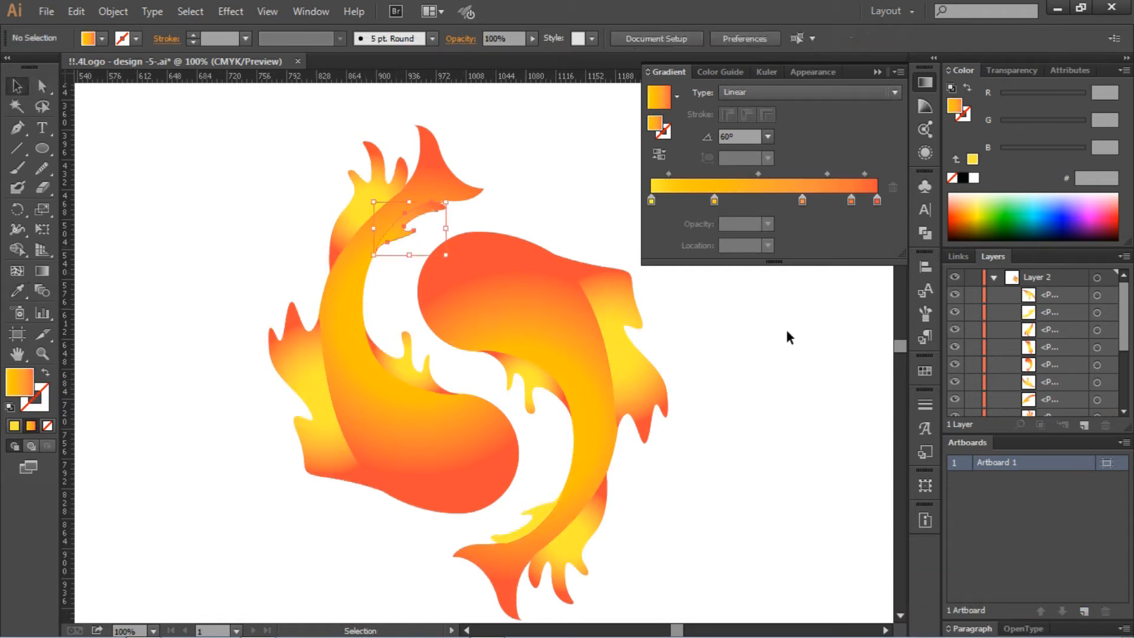
- Make the hidden circular ring behind the two fish visible
left_click(877, 71)
scroll(973, 355, "down", 2)
left_click(956, 373)
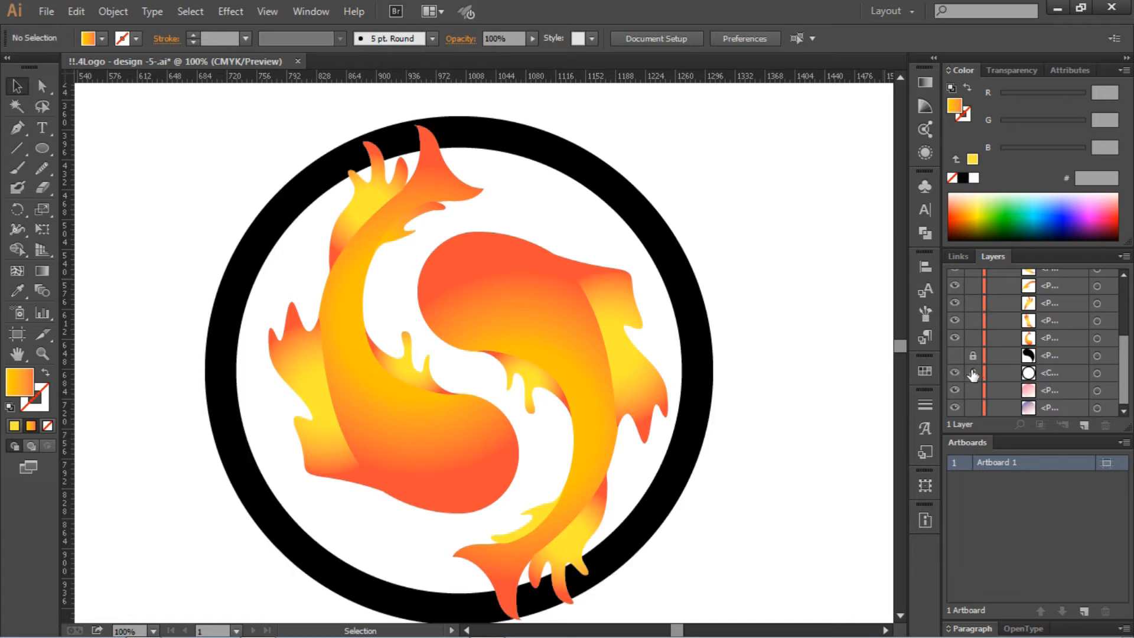
- Recolour the black ring with the linear yellow-to-orange-red gradient sampled from the small fin beside the left fish's tail
left_click(696, 358)
left_click(102, 38)
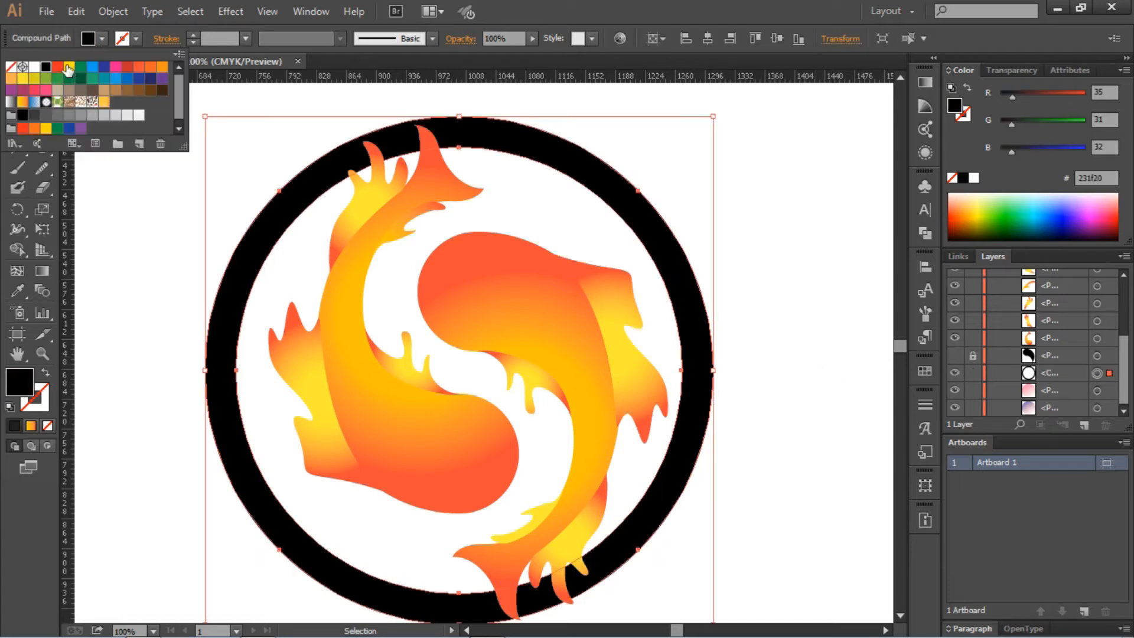
left_click(63, 71)
left_click(47, 76)
left_click(17, 293)
left_click(327, 308)
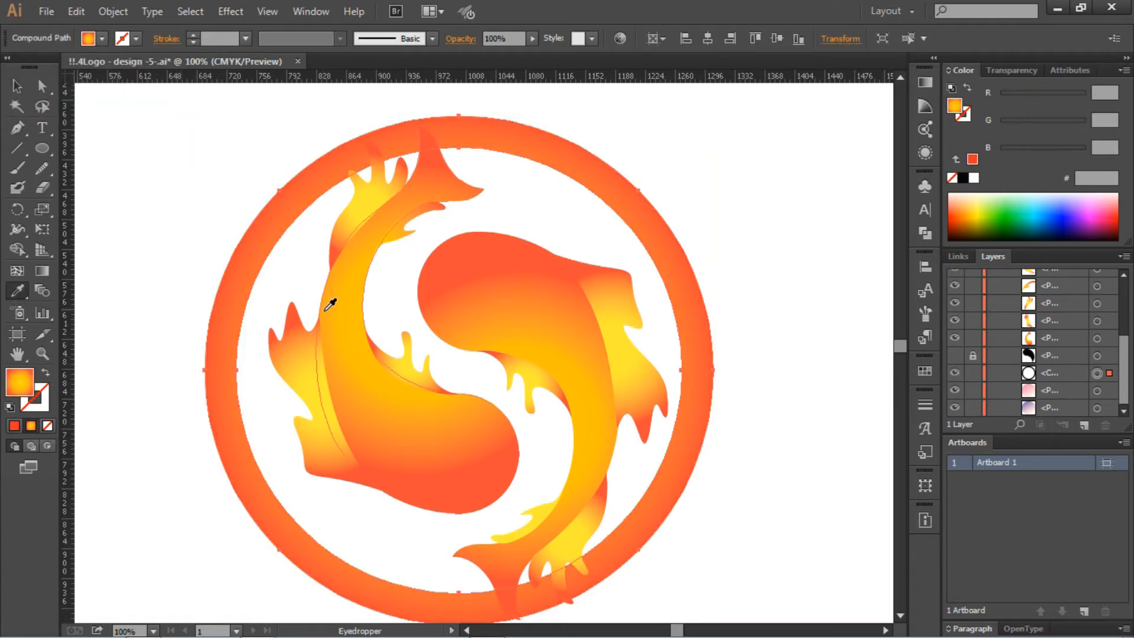
left_click(399, 222)
left_click(161, 140, "ctrl")
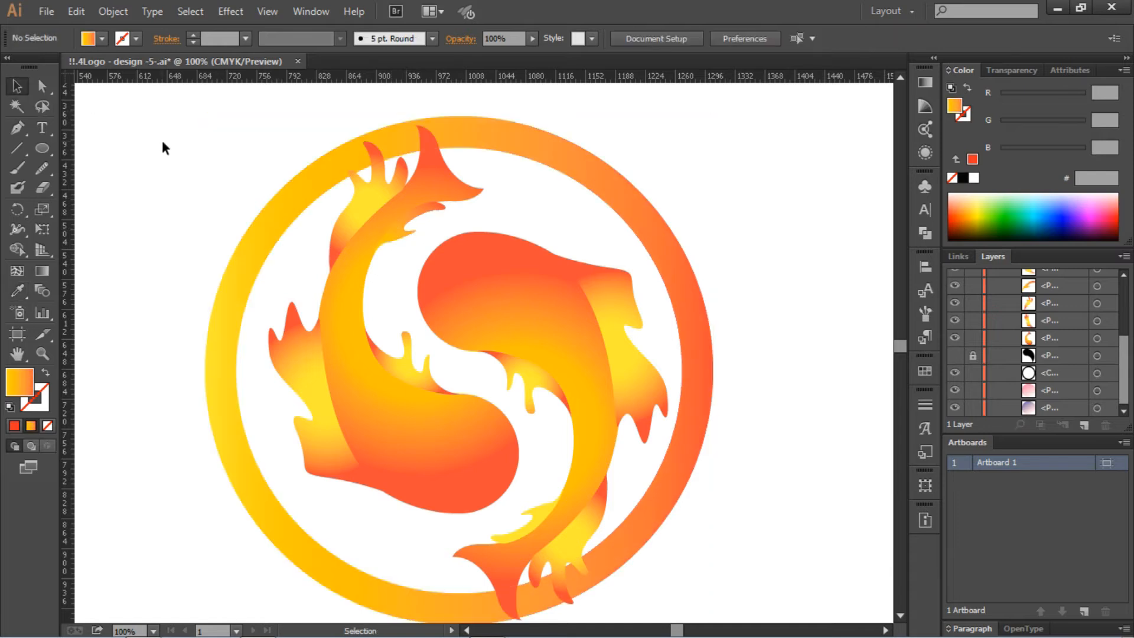
- Reduce the ring's opacity to 43%
key("ctrl+0")
left_click(588, 289)
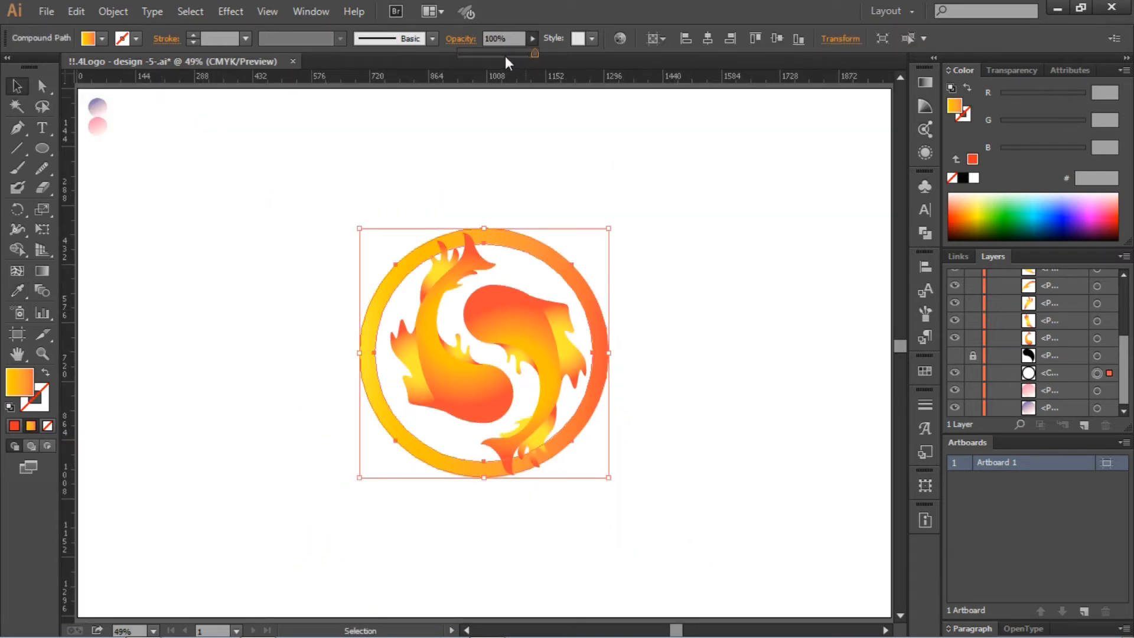
left_click(492, 54)
left_click(682, 353)
- Enlarge the ring proportionally about its centre so that both fish sit fully inside it
left_click(600, 374)
left_click_drag(610, 479, 671, 519)
left_click(720, 385)
left_click(527, 374)
left_click(714, 391)
- Change the orange-red stop of the right fish's body gradient to magenta-pink with C 21, M 91, Y 13, K 0
key("ctrl+plus")
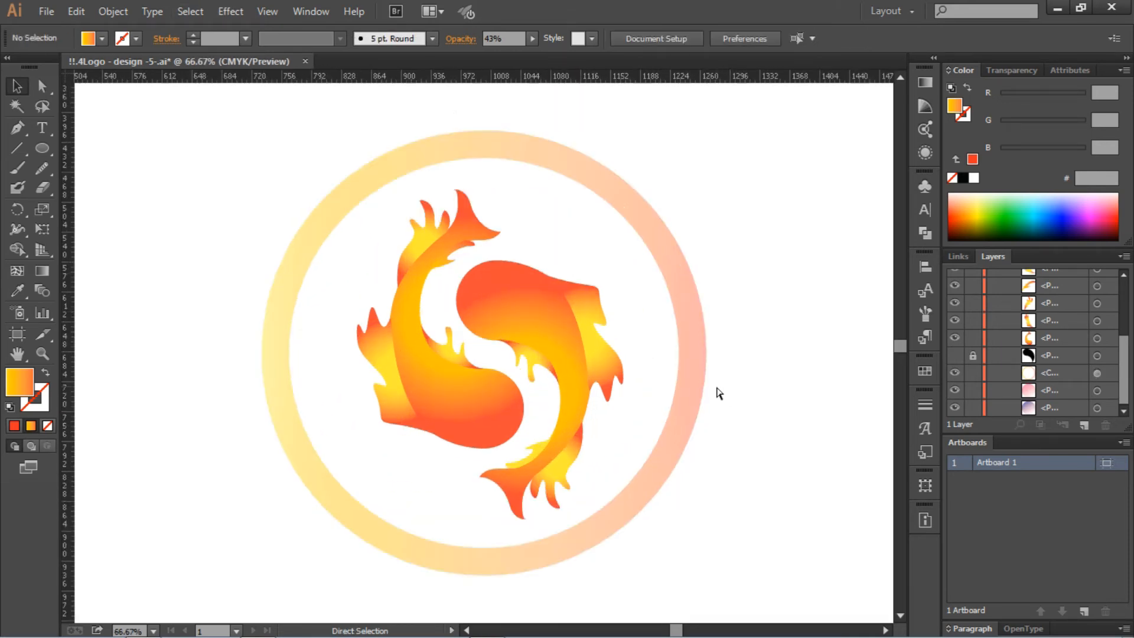
key("ctrl+plus")
left_click(600, 296)
left_click(925, 82)
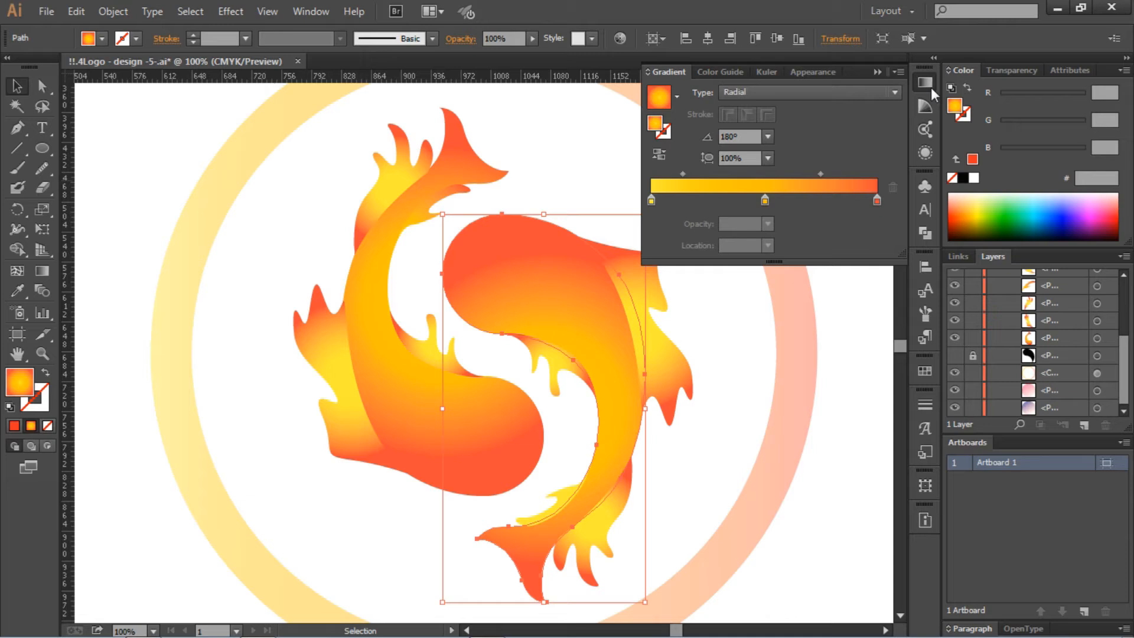
left_click(650, 201)
double_click(878, 201)
left_click_drag(813, 302, 749, 304)
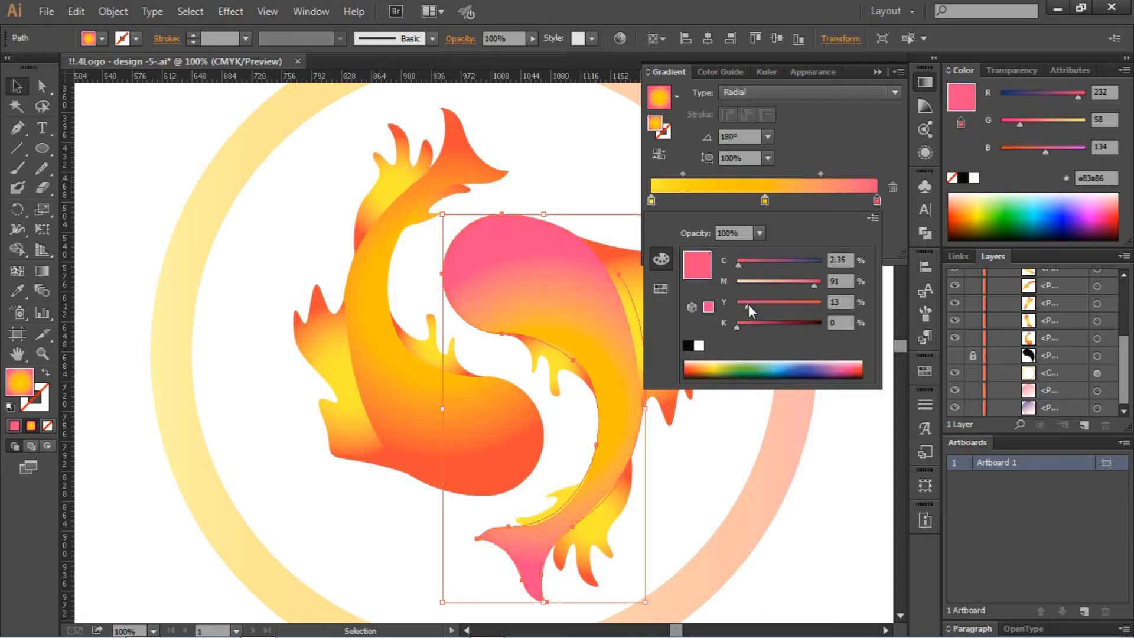
left_click_drag(797, 260, 755, 257)
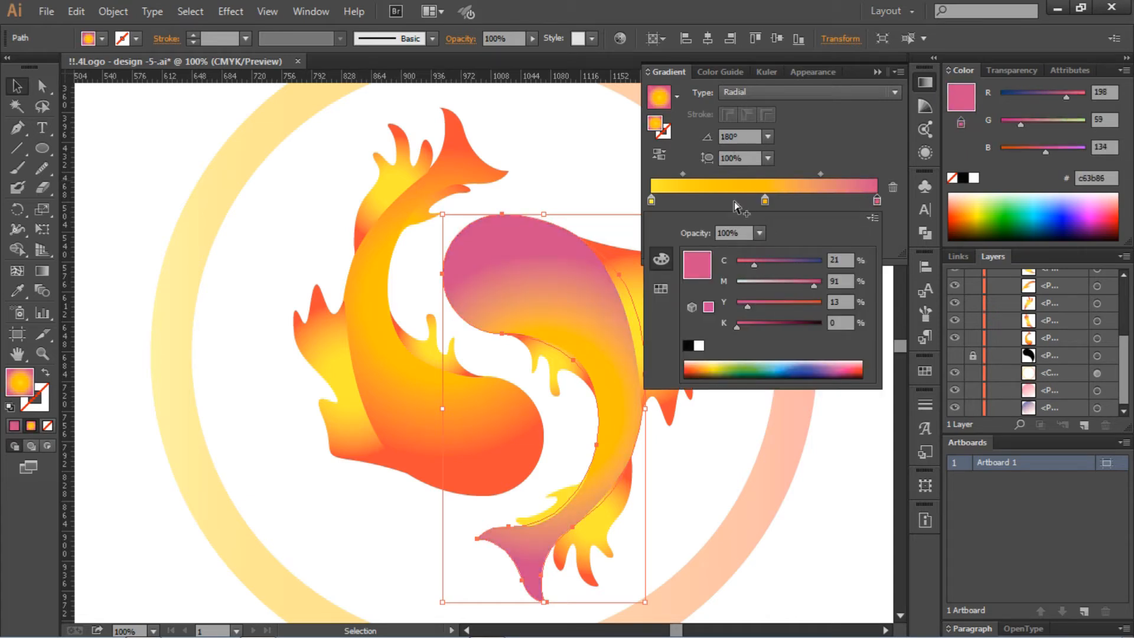
- Recolour the yellow stop of the left fish's body gradient to muted blue with C 60, M 54, Y 19, K 0
left_click(398, 367)
double_click(651, 200)
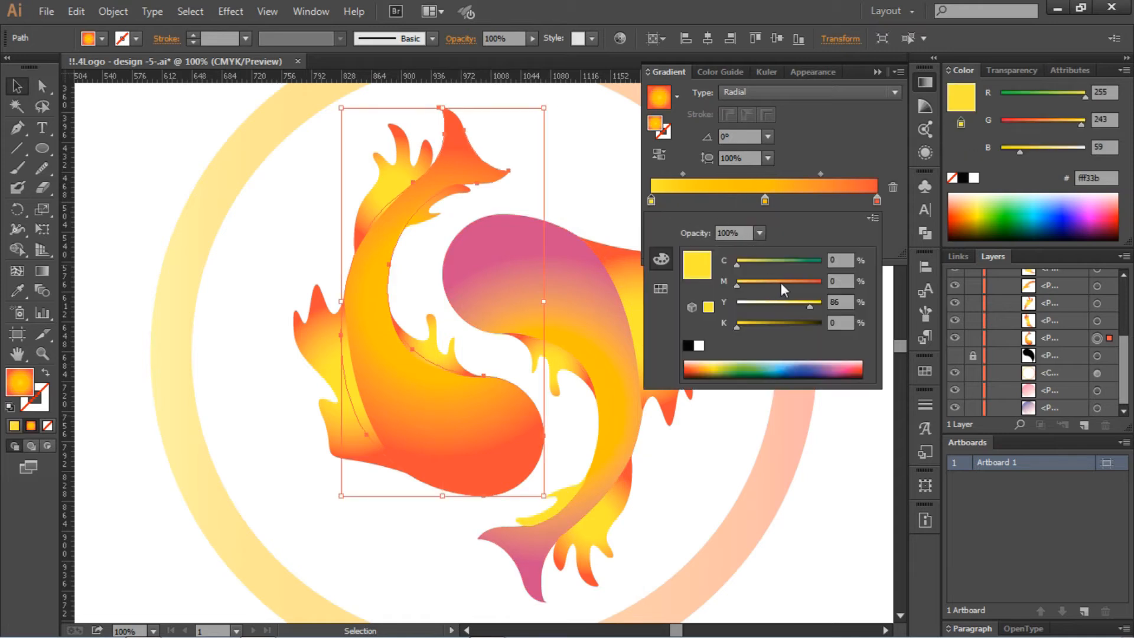
left_click(781, 282)
left_click_drag(777, 303, 753, 302)
left_click(771, 261)
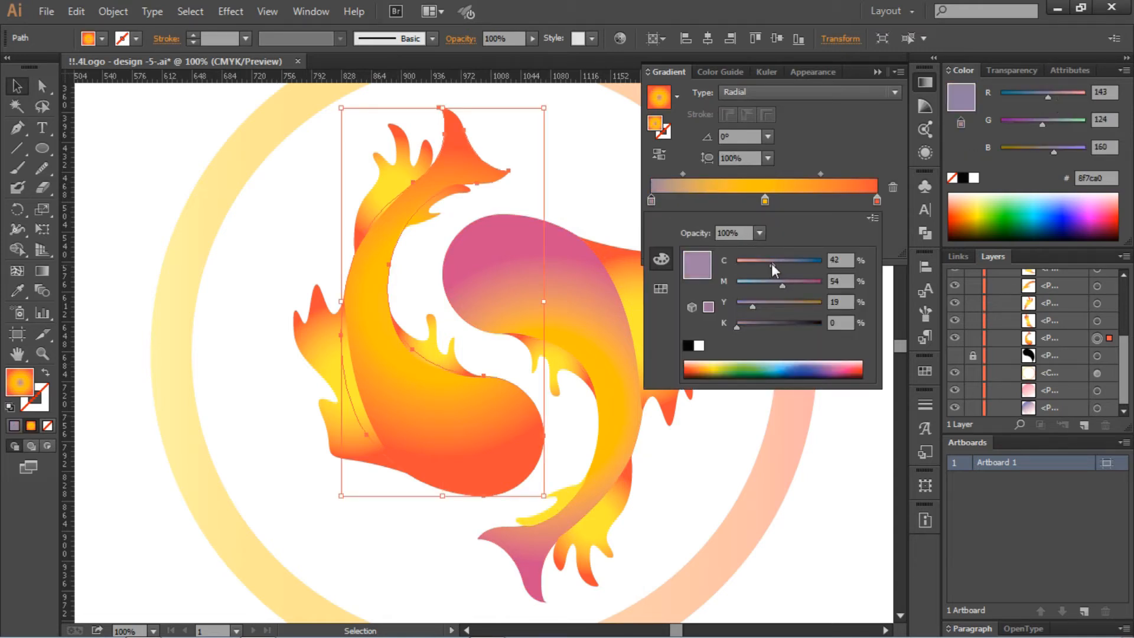
mouse_move(774, 265)
left_mouse_down()
mouse_move(813, 264)
mouse_move(788, 265)
left_mouse_up()
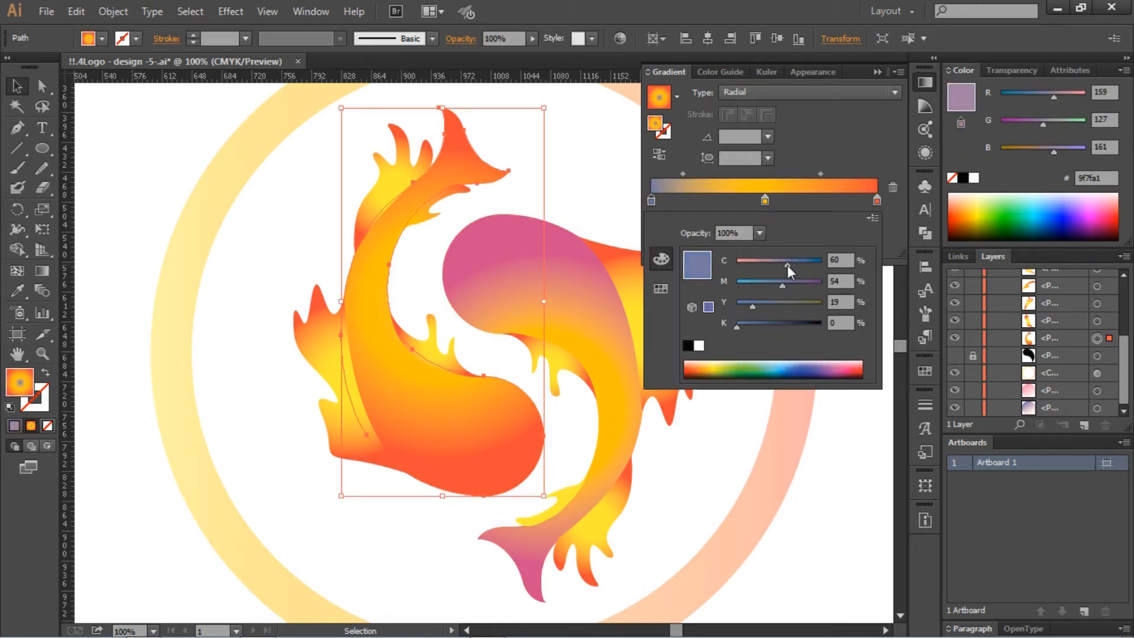
- Remove the first stop from the left fish's body gradient and lighten its yellow-orange stop to pale peach
left_click(379, 344)
double_click(765, 201)
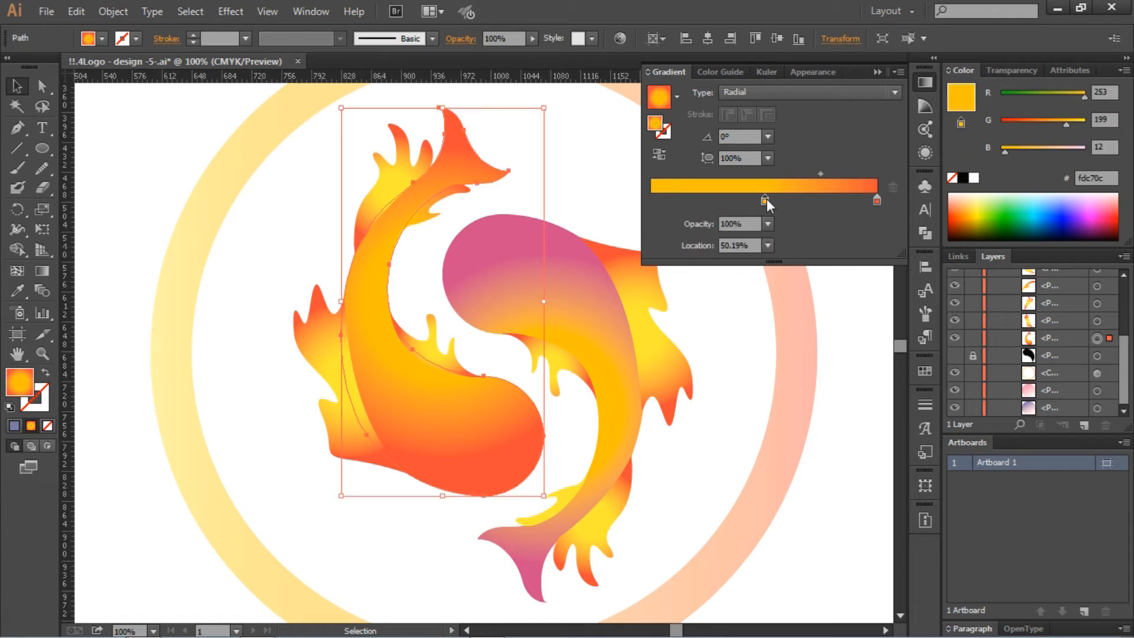
left_click(762, 301)
- Lighten the middle stop of the right fish's body gradient to light peach, #FBCB8D
left_click(584, 302)
double_click(584, 303)
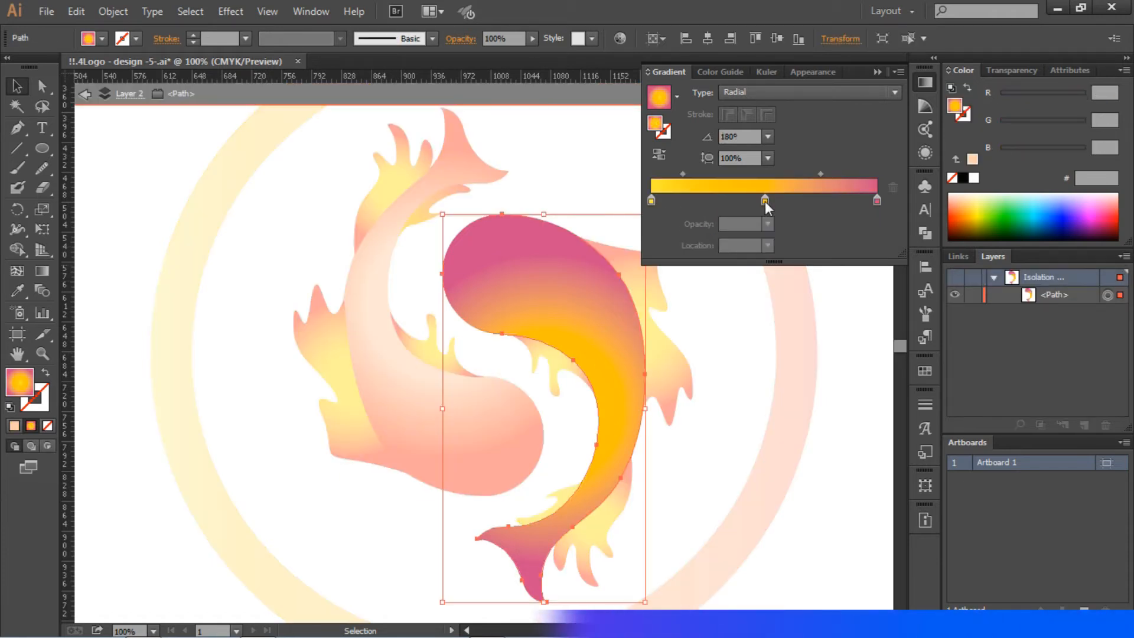
double_click(765, 201)
left_click(773, 302)
double_click(727, 452)
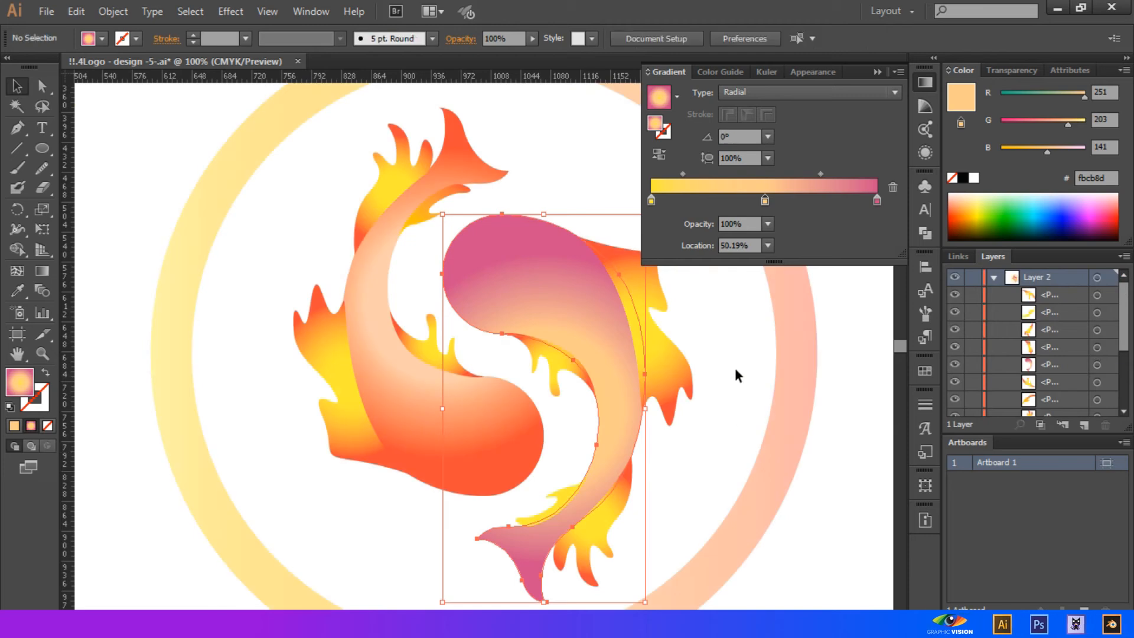
- Change the right fish's large back fin gradient to a cream #FFFBD0 stop and a pinkish-red outer stop
scroll(762, 371, "up", 2)
left_click(650, 336)
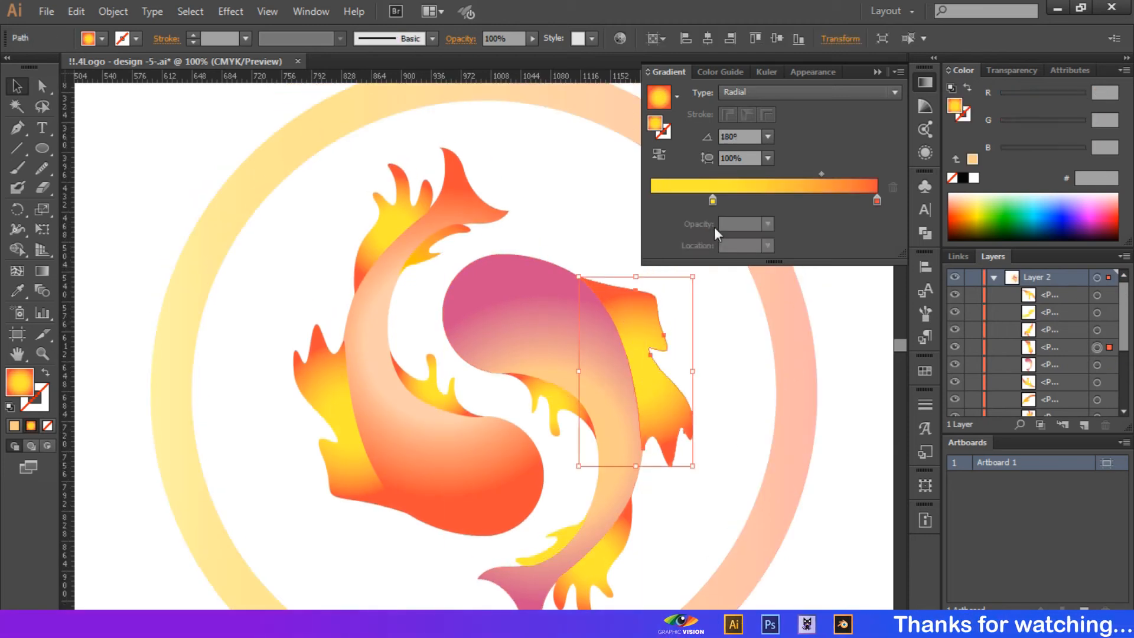
double_click(713, 201)
double_click(877, 201)
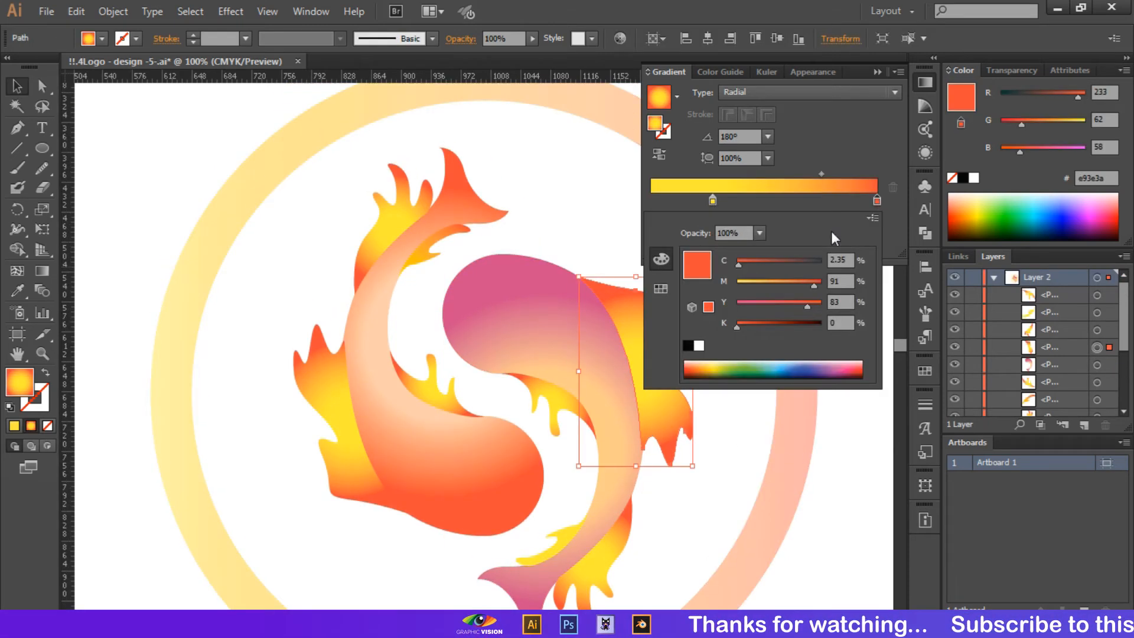
left_click(757, 302)
left_click(577, 248)
- Copy the right fish's body gradient onto its large back fin
scroll(749, 346, "right", 2)
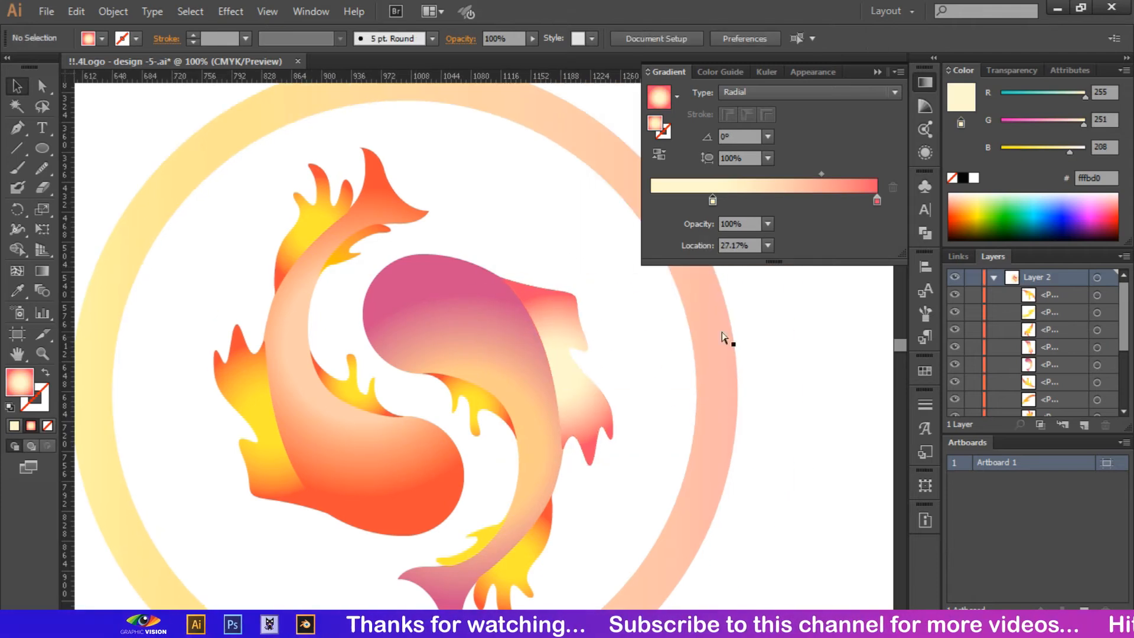
left_click(535, 361)
left_click(554, 322)
left_click(17, 291)
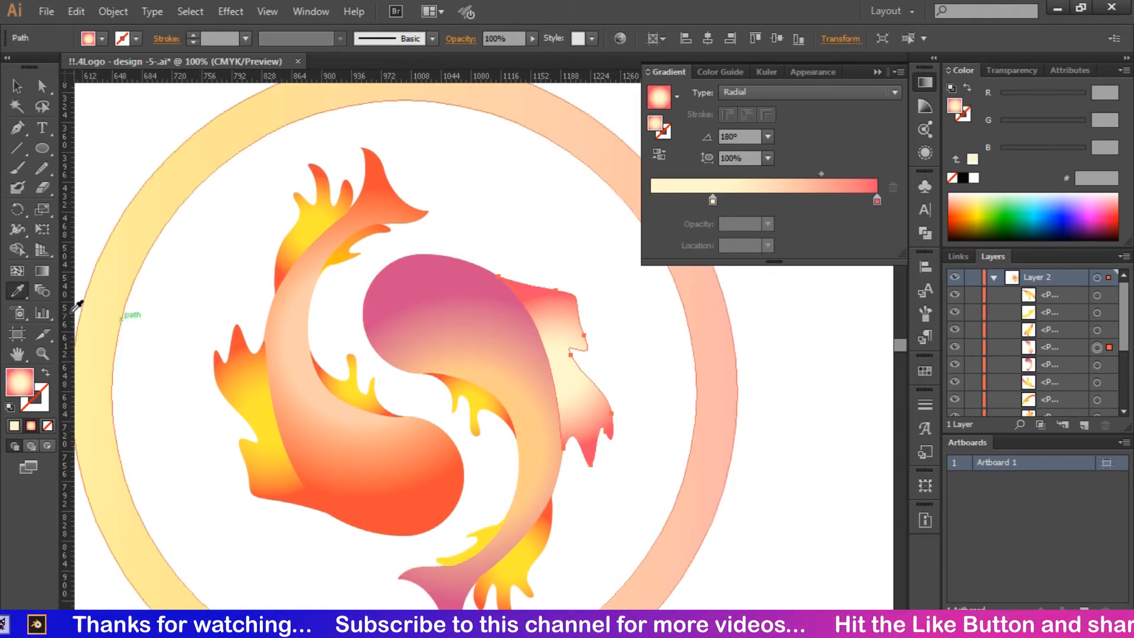
left_click(475, 323)
key("ctrl+z")
left_click(472, 321)
- Apply the right fish's body gradient to its belly fin, pronged tail fin and small tail fin
left_click(483, 397, "ctrl")
scroll(526, 417, "down", 2)
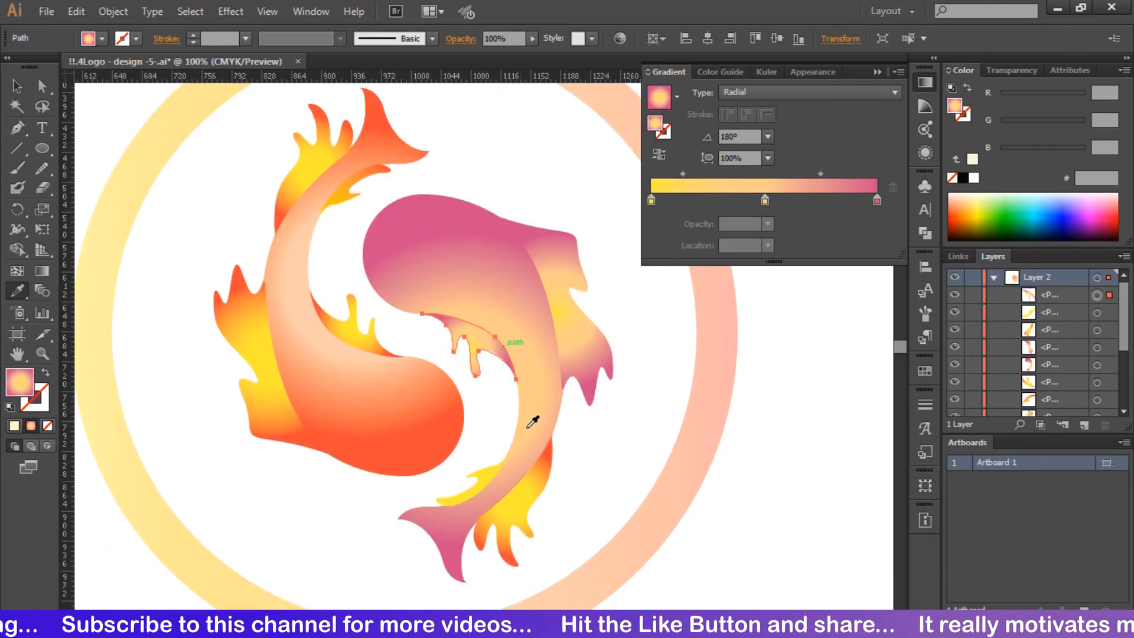
left_click(529, 427)
left_click(530, 497, "ctrl")
left_click(528, 428)
left_click(487, 475, "ctrl")
left_click(529, 408)
left_click(362, 338, "ctrl")
left_click(360, 331)
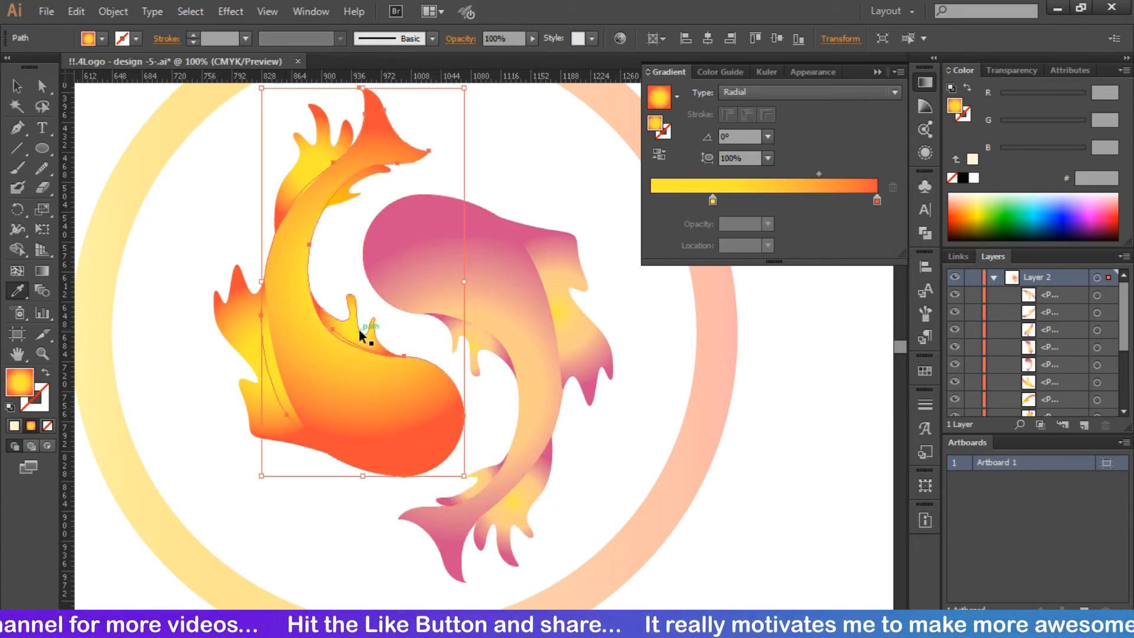
key("ctrl+z")
- Copy the left fish's peach-to-orange-red body gradient onto its belly fin, back fin, pronged tail fin and small tail fin
left_click(357, 337, "ctrl")
left_click(331, 360)
left_click(266, 365, "ctrl")
left_click(290, 302)
left_click(300, 160, "ctrl")
left_click(292, 252)
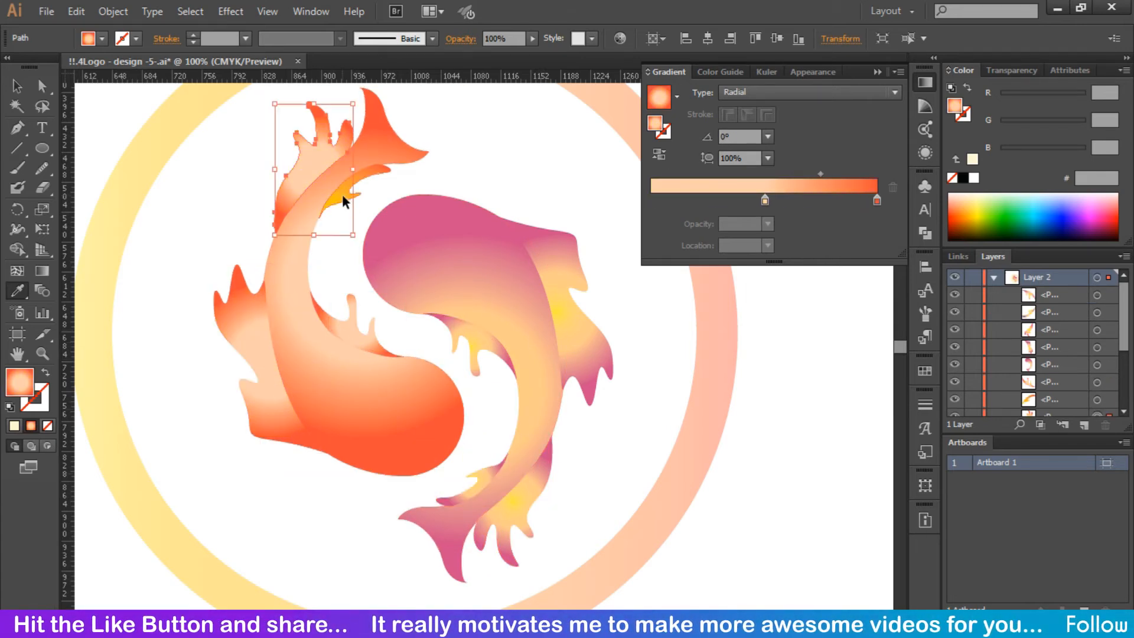
left_click(343, 197, "ctrl")
left_click(299, 236)
left_click(17, 87)
left_click(203, 220)
- Add a white stop at 0% to the gradient of the left fish's large back fin
key("ctrl+minus")
key("ctrl+minus")
key("ctrl+minus")
key("ctrl+plus")
key("ctrl+plus")
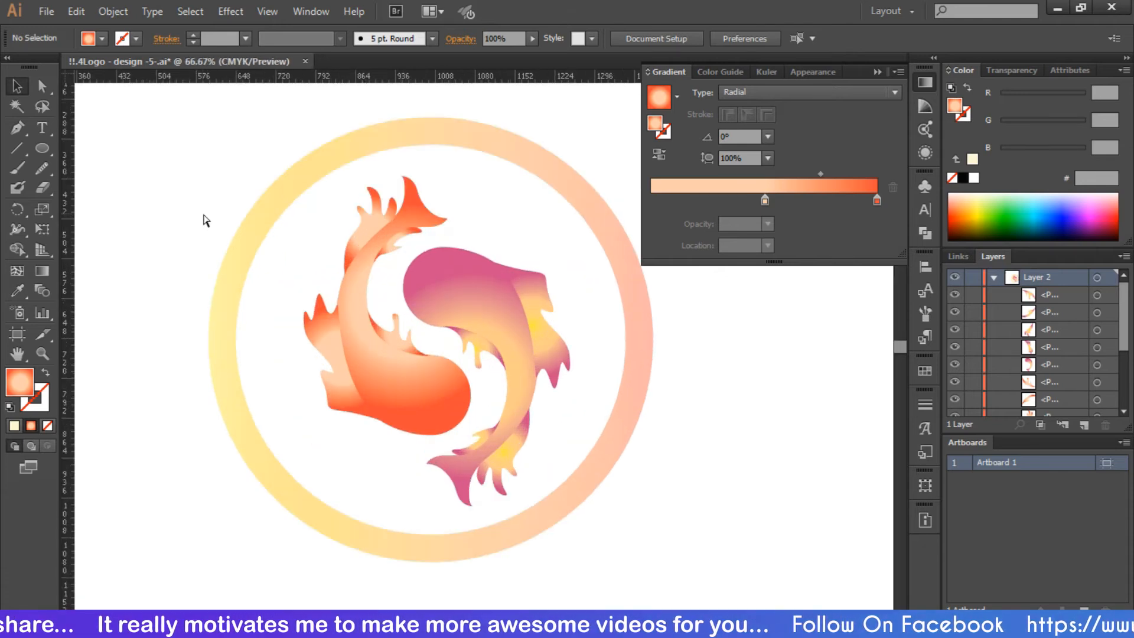
key("ctrl+plus")
left_click(224, 304)
left_click_drag(656, 198, 649, 199)
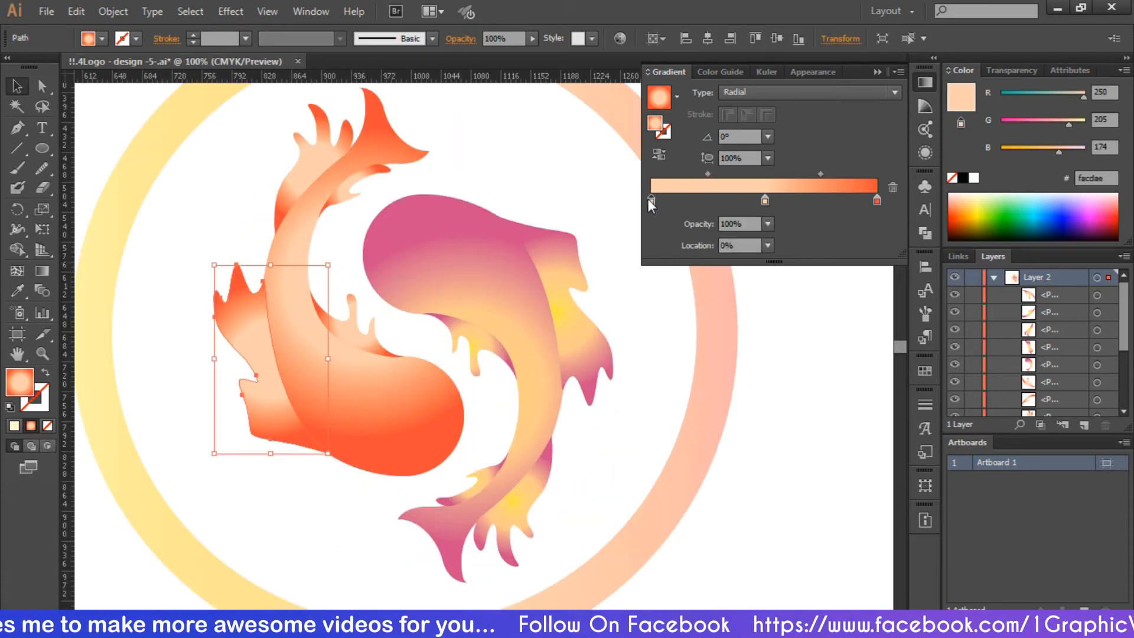
double_click(652, 202)
left_click(661, 288)
left_click(683, 253)
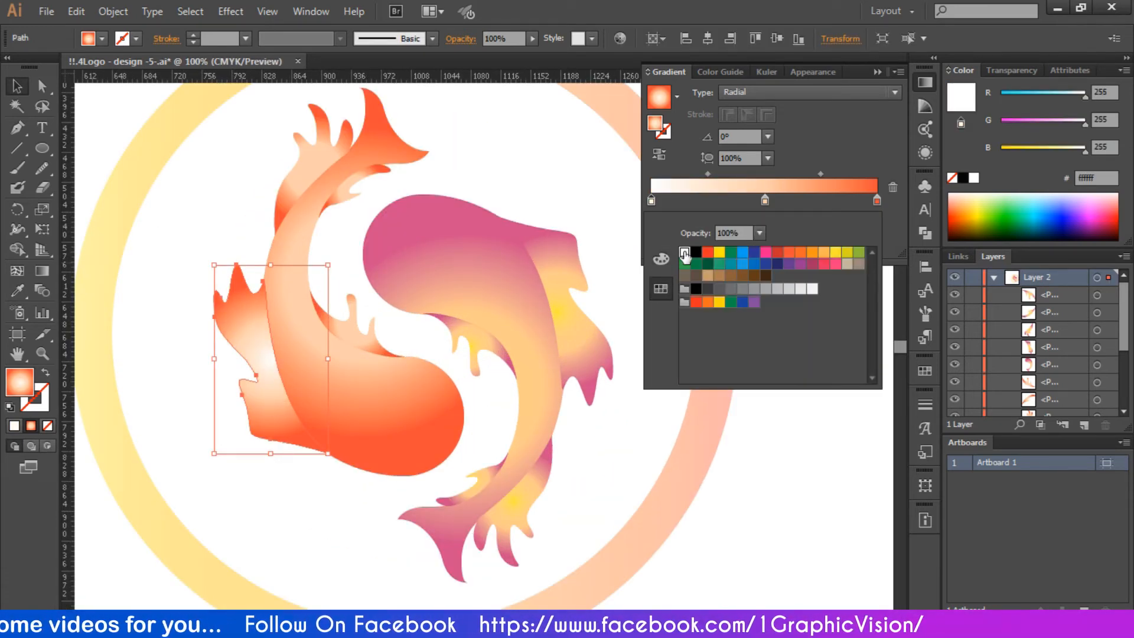
- Change the left fish's large back fin gradient from radial to linear
left_click(756, 93)
left_click(757, 111)
left_click(564, 157)
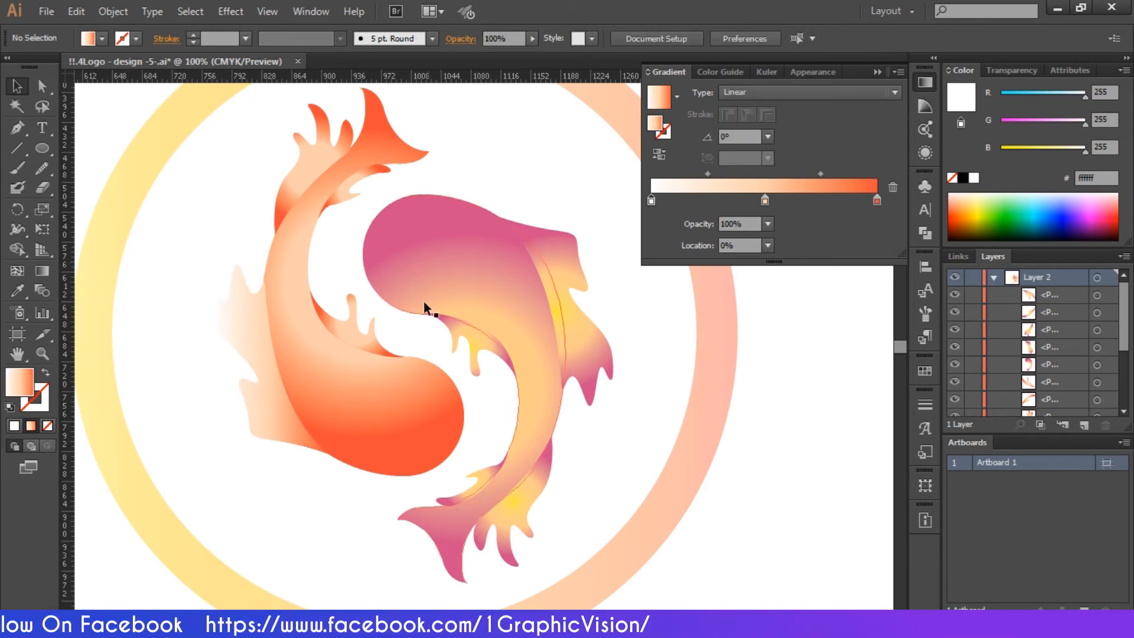
- Copy the back fin's white-to-orange-red linear gradient onto the left fish's belly fin, pronged tail fin and small tail fin
left_click(356, 331)
left_click(18, 291)
left_click(252, 361)
left_click(310, 175, "ctrl")
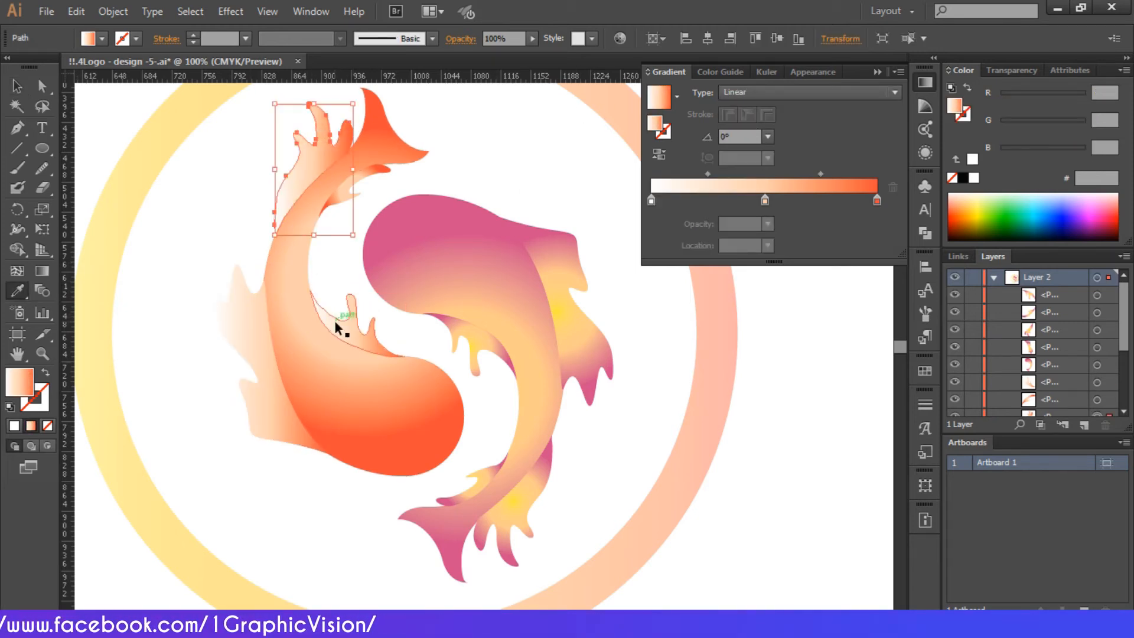
left_click(344, 199, "ctrl")
left_click(373, 332)
left_click(16, 87)
left_click(189, 194)
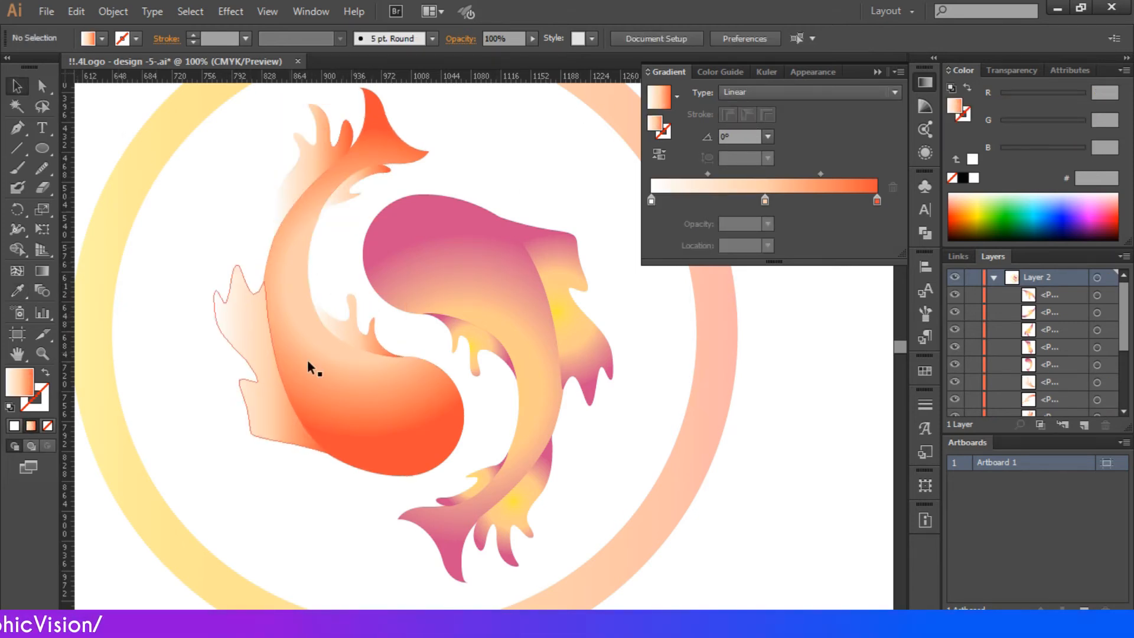
- Try several gradient angles on the left fish's pronged tail fin and settle on -60°
left_click(314, 158)
left_click(767, 136)
left_click(785, 191)
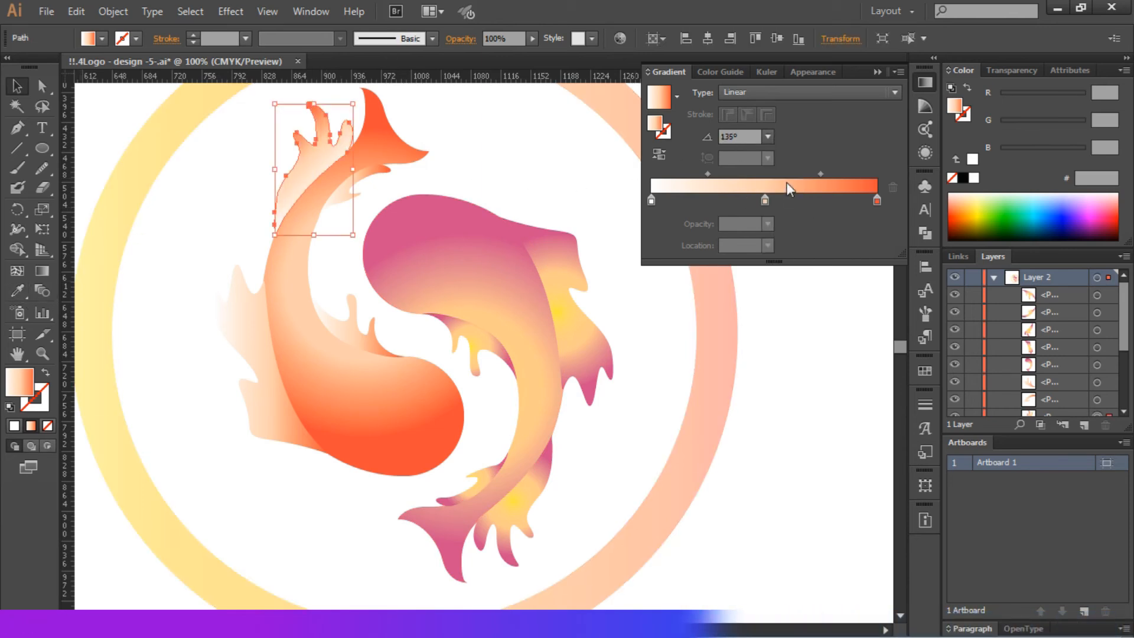
left_click(768, 137)
left_click(783, 172)
left_click(767, 136)
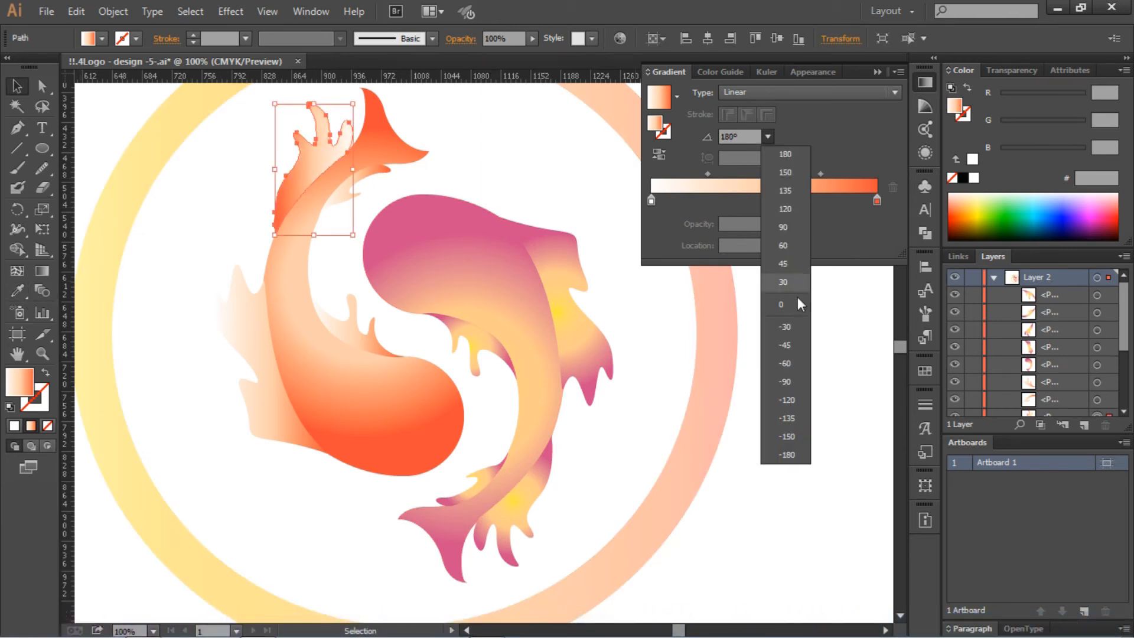
left_click(785, 328)
left_click(767, 136)
left_click(789, 223)
left_click(767, 136)
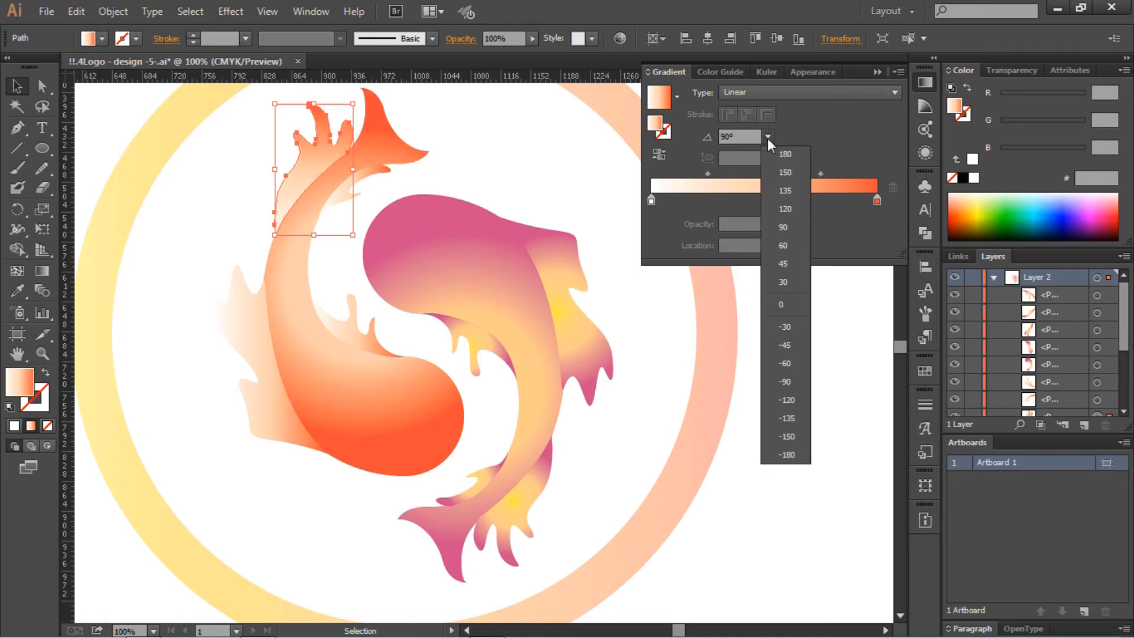
left_click(786, 290)
left_click(767, 137)
left_click(786, 358)
left_click(504, 180)
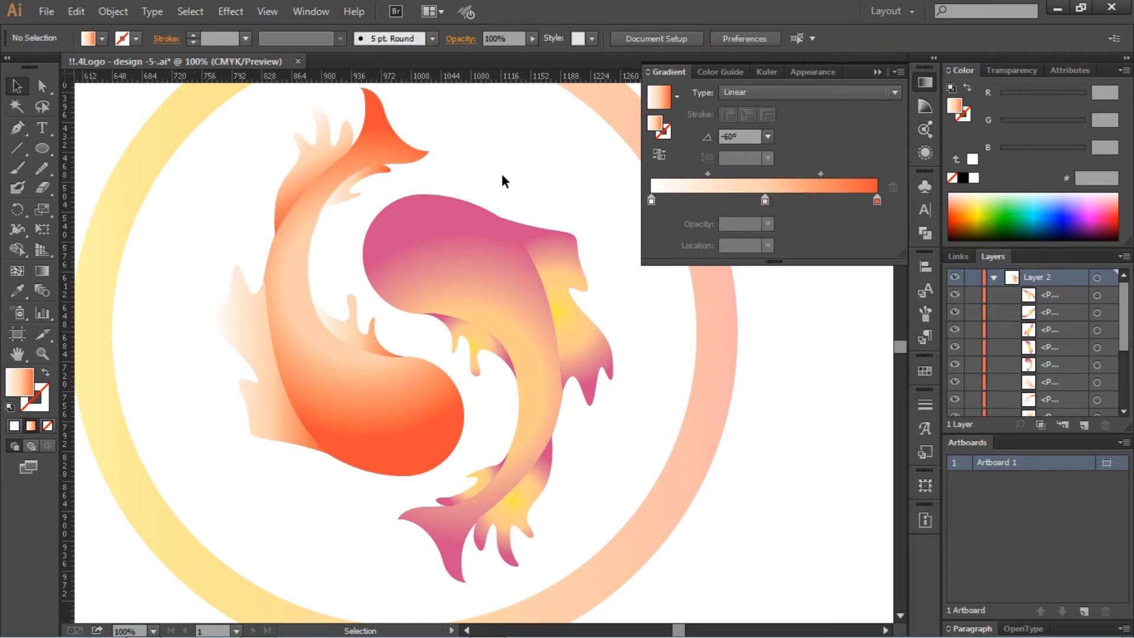
- Shift the peach stop to about 61% and the white stop inward in the left fish's tail fin gradients
left_click(352, 200)
left_click_drag(765, 201, 790, 201)
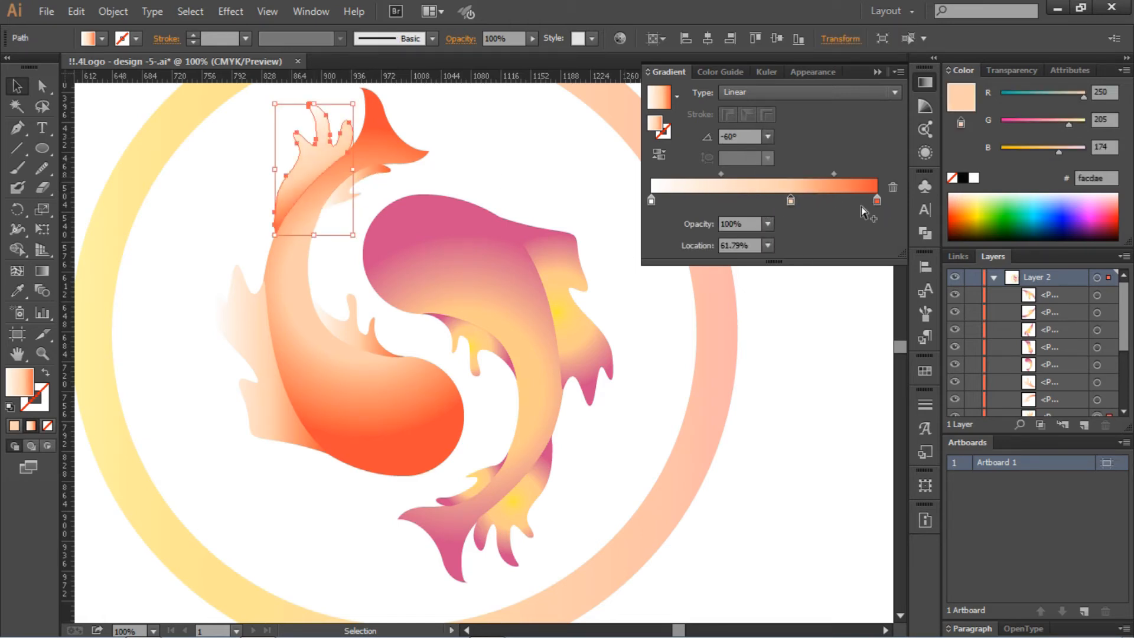
left_click_drag(878, 201, 875, 242)
left_click(572, 159)
key("ctrl+z")
left_click_drag(652, 199, 682, 200)
left_click(529, 158)
left_click(346, 199)
left_click(754, 331)
scroll(641, 531, "down", 3)
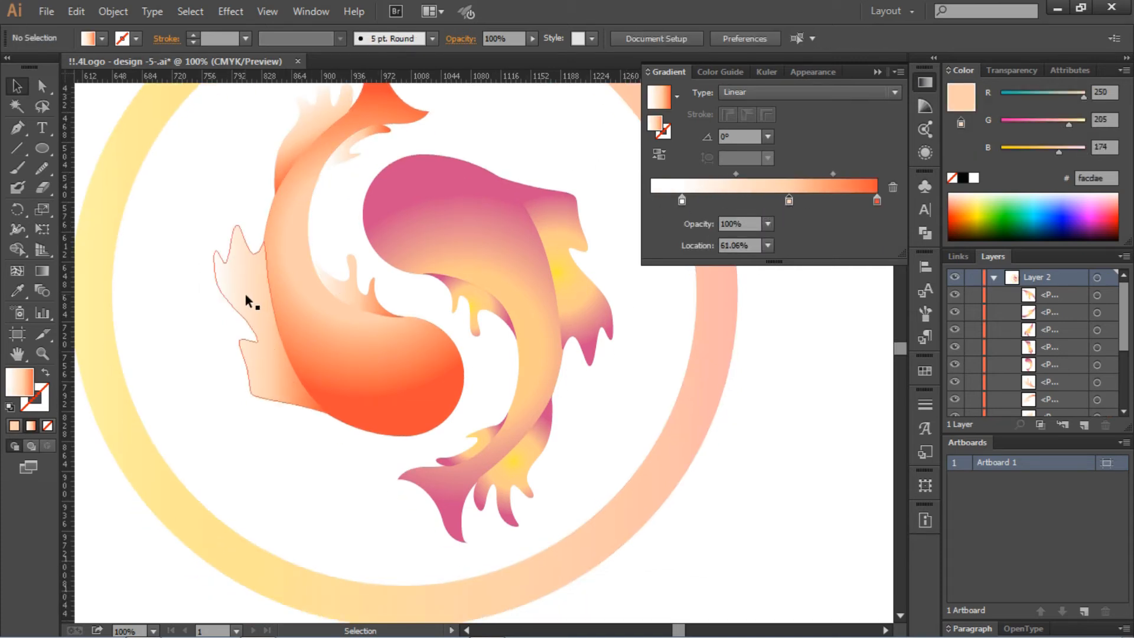
- Set the gradient angle of the left fish's large back fin to -11°
left_click(248, 304)
left_click(768, 137)
left_click(784, 323)
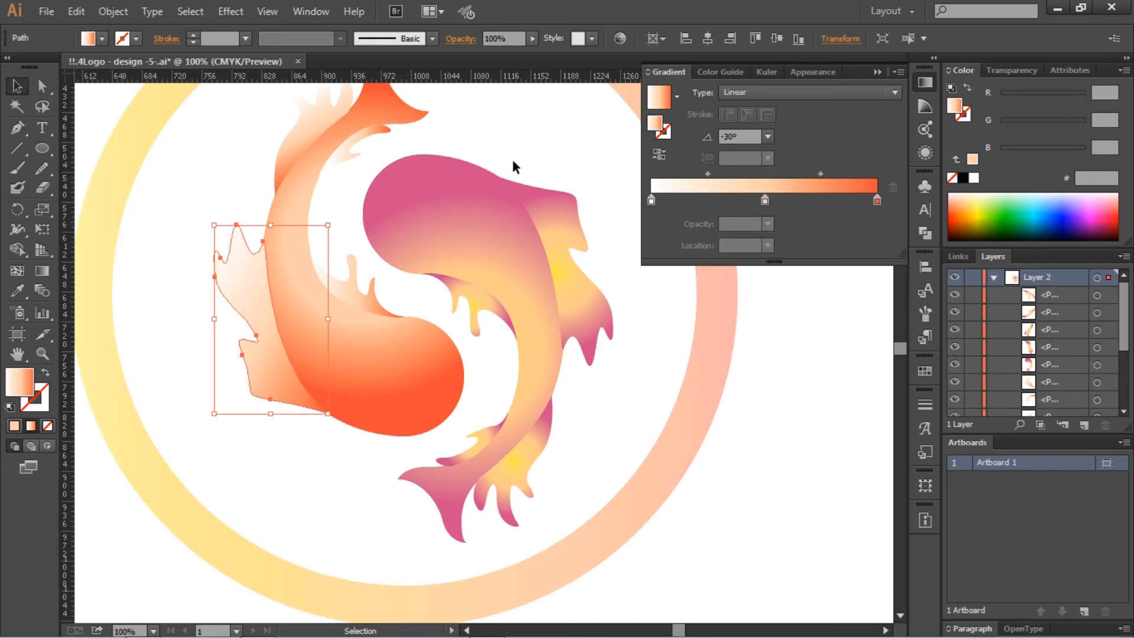
left_click(509, 156)
left_click(238, 262)
double_click(743, 137)
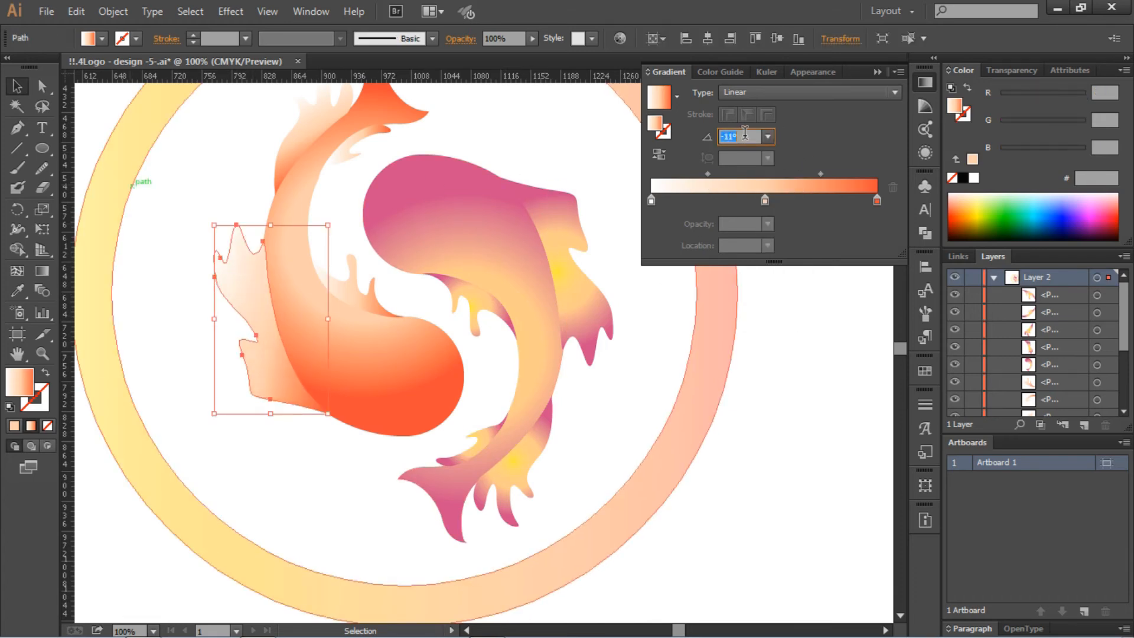
left_click(598, 170)
- Change the yellow starting stop of the right fish's belly fin gradient to white
left_click(486, 300)
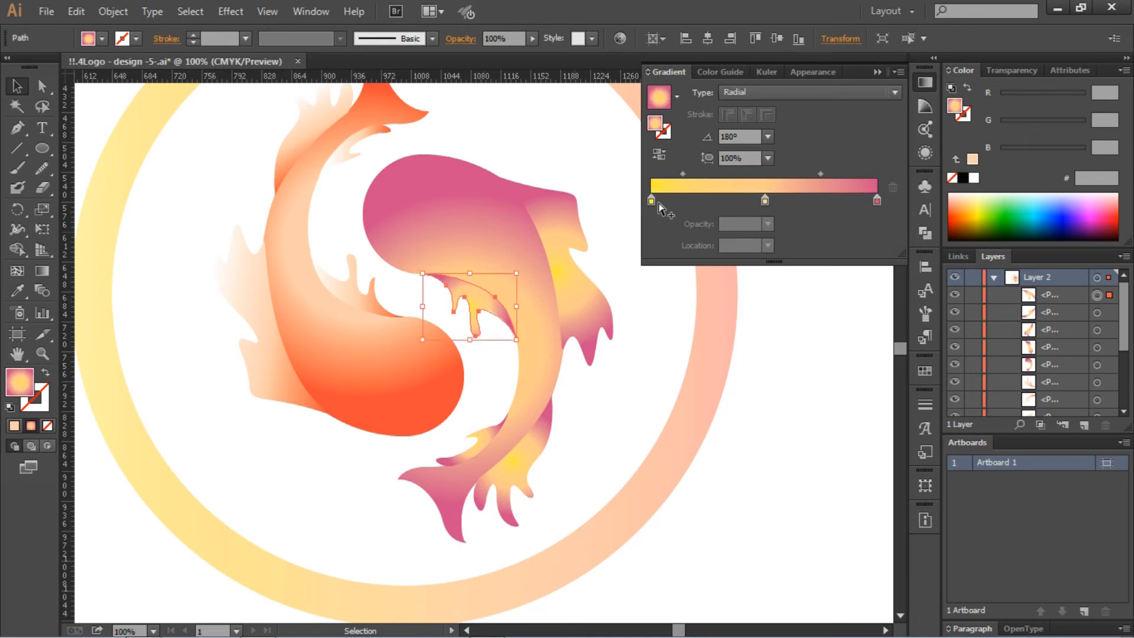
double_click(652, 201)
left_click(689, 252)
double_click(546, 216)
double_click(555, 137)
- Make the starting stop of the right fish's large back fin gradient white and change the gradient to linear
left_click(559, 217)
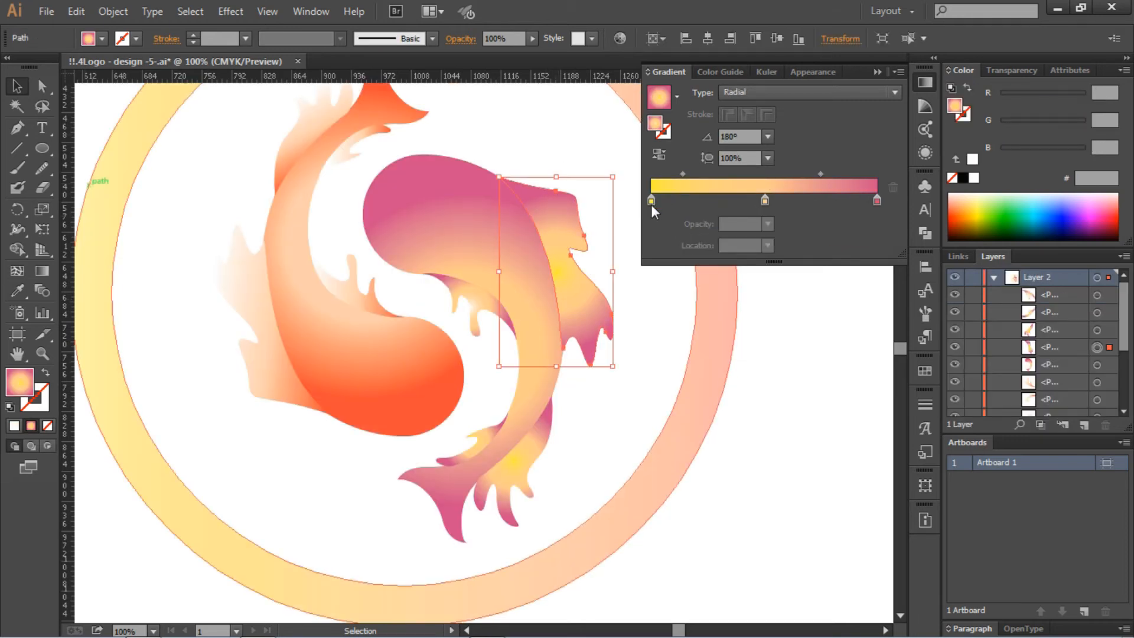
double_click(651, 201)
left_click(688, 252)
left_click(703, 147)
left_click(839, 93)
left_click(821, 111)
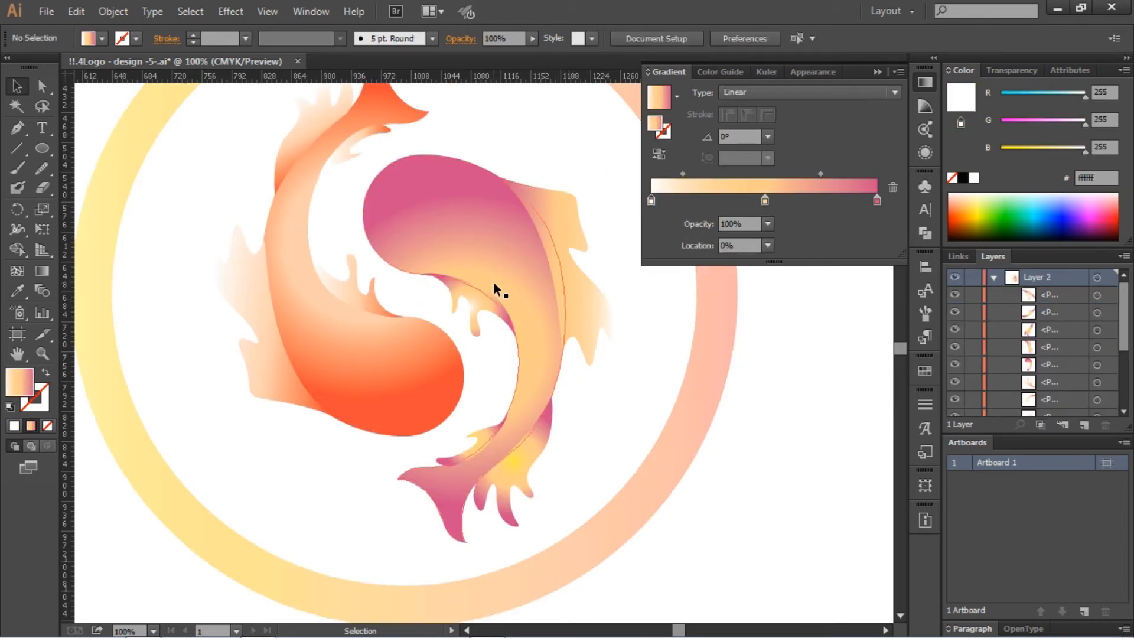
- Change the right fish's belly fin gradient to linear at 180°
left_click(467, 307)
left_click(765, 201)
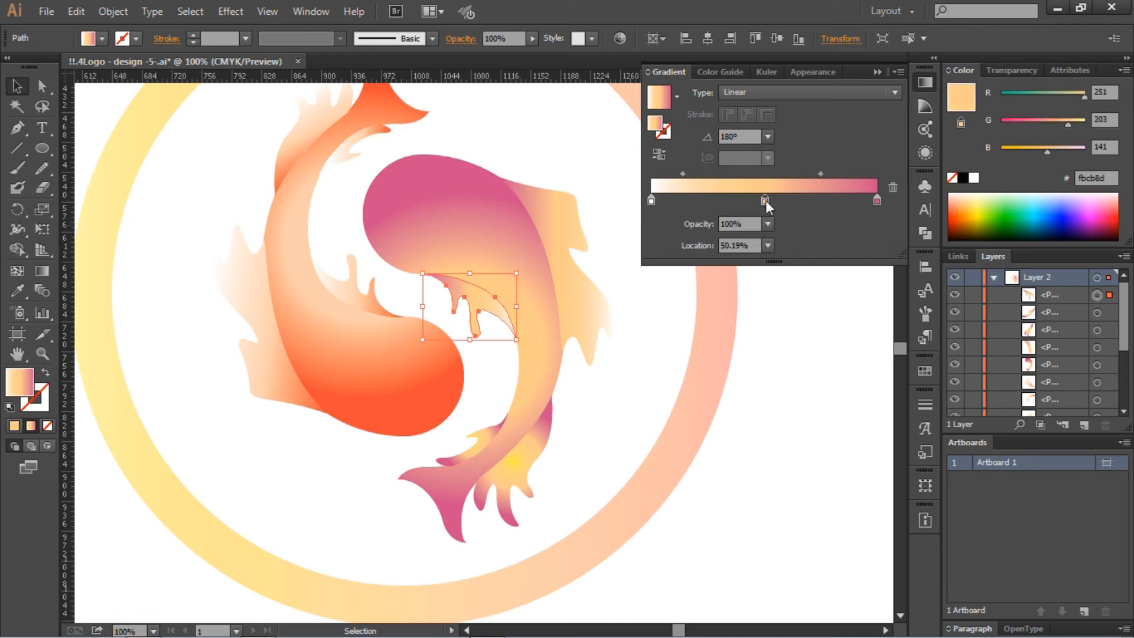
left_click(490, 159)
- Copy the large back fin's white-to-peach-to-magenta linear gradient onto the right fish's pronged tail fin and small tail fin
scroll(541, 358, "down", 3)
left_click(541, 360)
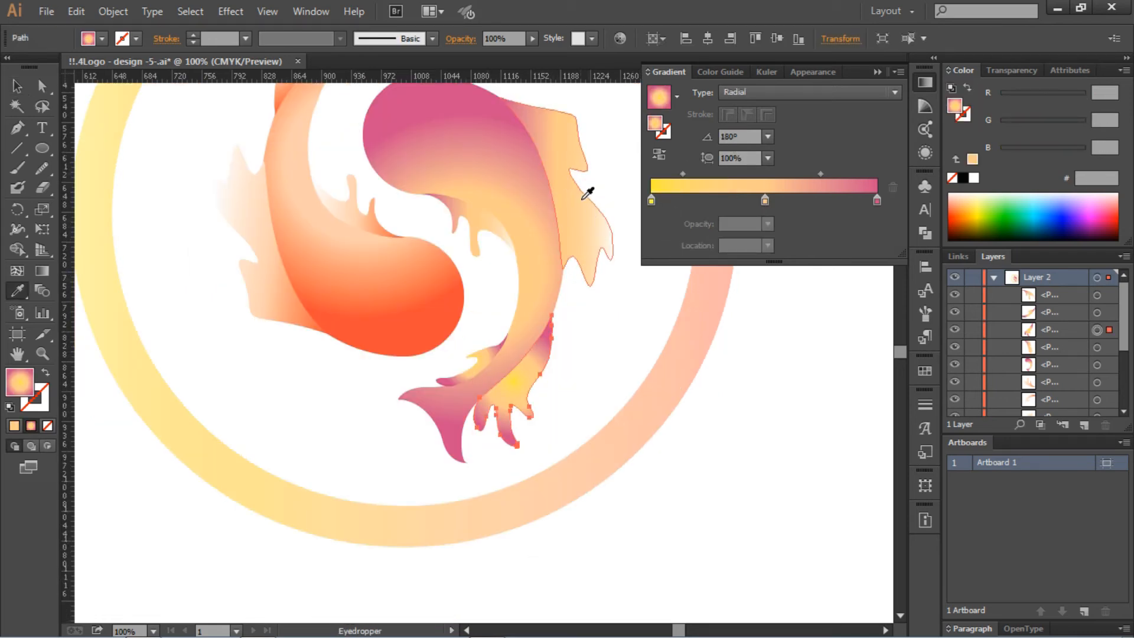
left_click(587, 193)
key("v")
left_click(491, 365)
key("i")
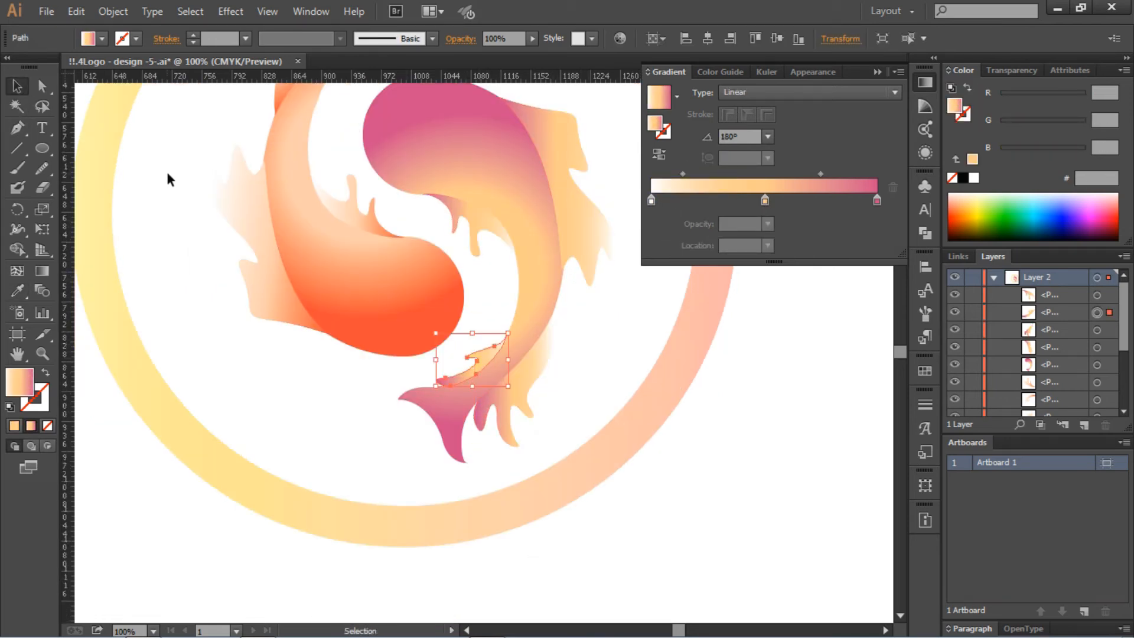
left_click(167, 174)
scroll(167, 174, "up", 3)
left_click(878, 72)
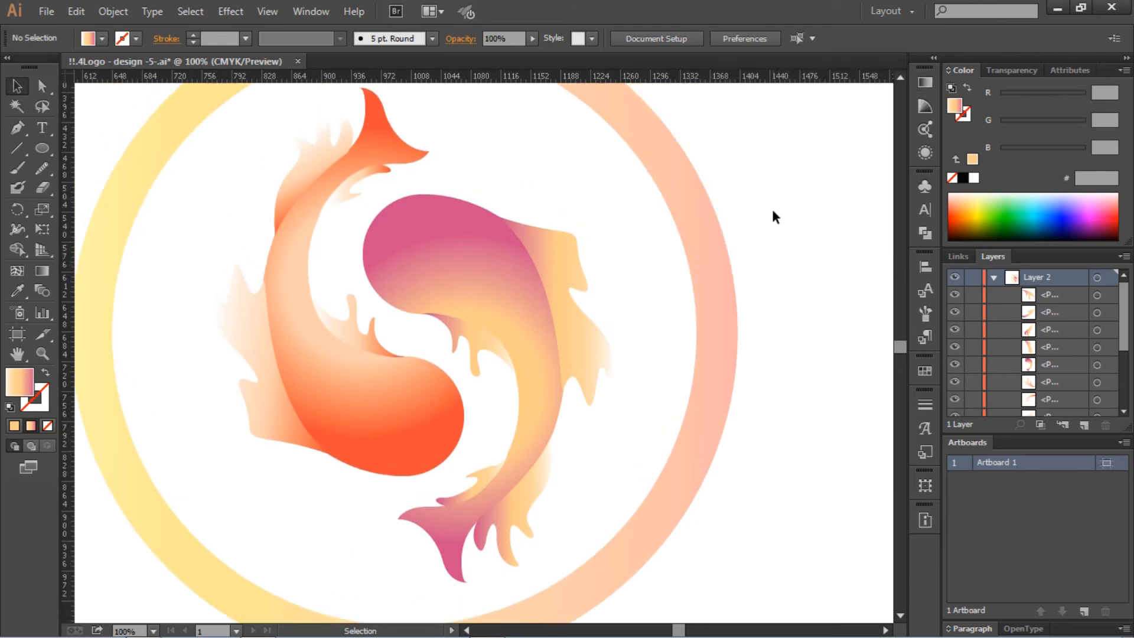
- Draw a small circle in the empty area beside the left fish and fill it with white
left_click(49, 149)
left_click_drag(203, 191, 214, 203)
key("v")
left_click(102, 38)
left_click(35, 66)
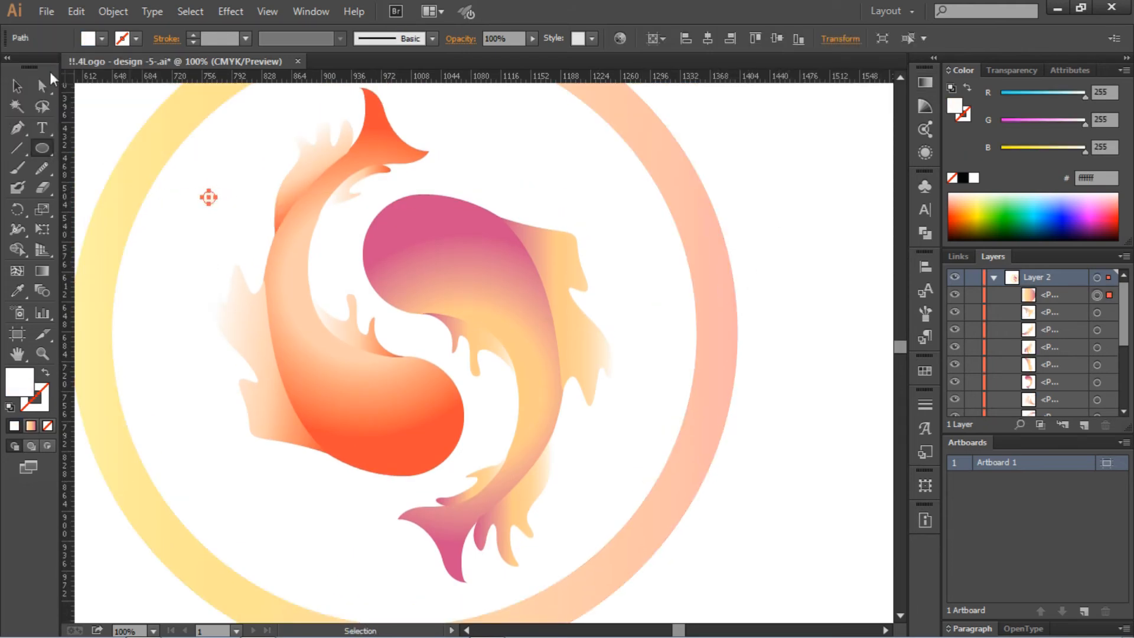
- Place the white circle as an eye on the magenta head and duplicate it near the opposite edge of the head
left_click_drag(417, 208, 417, 229)
left_click(498, 164)
left_click(495, 171)
left_click_drag(416, 229, 404, 305)
left_click(542, 144)
scroll(540, 150, "down", 2)
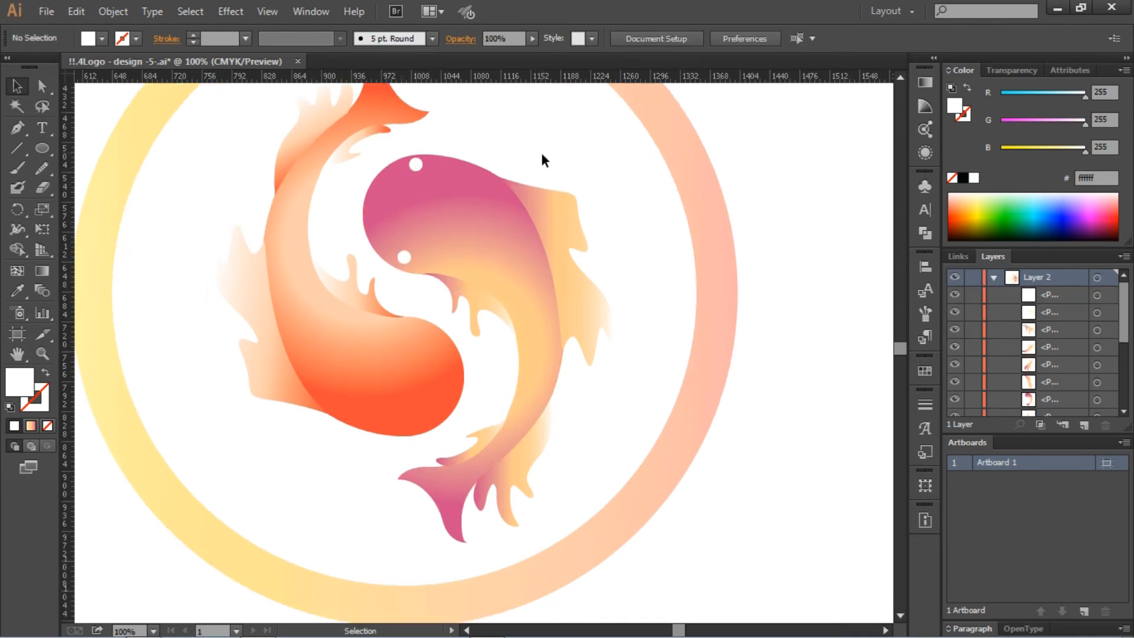
- Copy both white eyes and position the copies on opposite edges of the orange fish's head
left_click(405, 255)
left_click(416, 164, "shift")
key("ctrl+c")
key("ctrl+v")
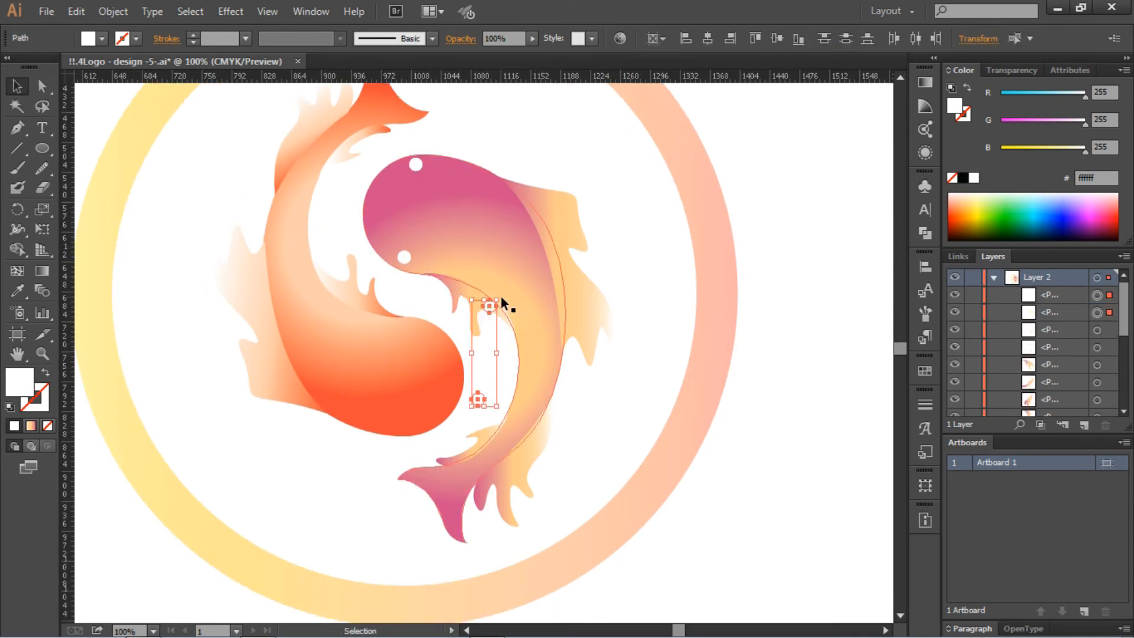
left_click_drag(501, 297, 440, 441)
left_click_drag(478, 399, 412, 428)
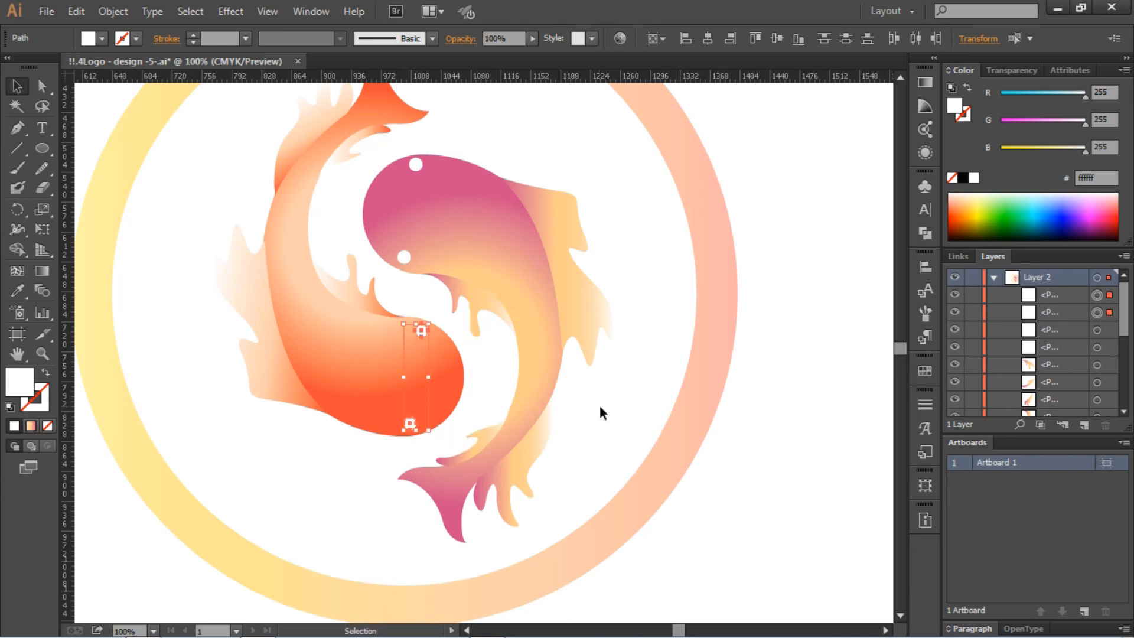
left_click(755, 207)
- Delete the circular ring surrounding the two fish
key("ctrl+0")
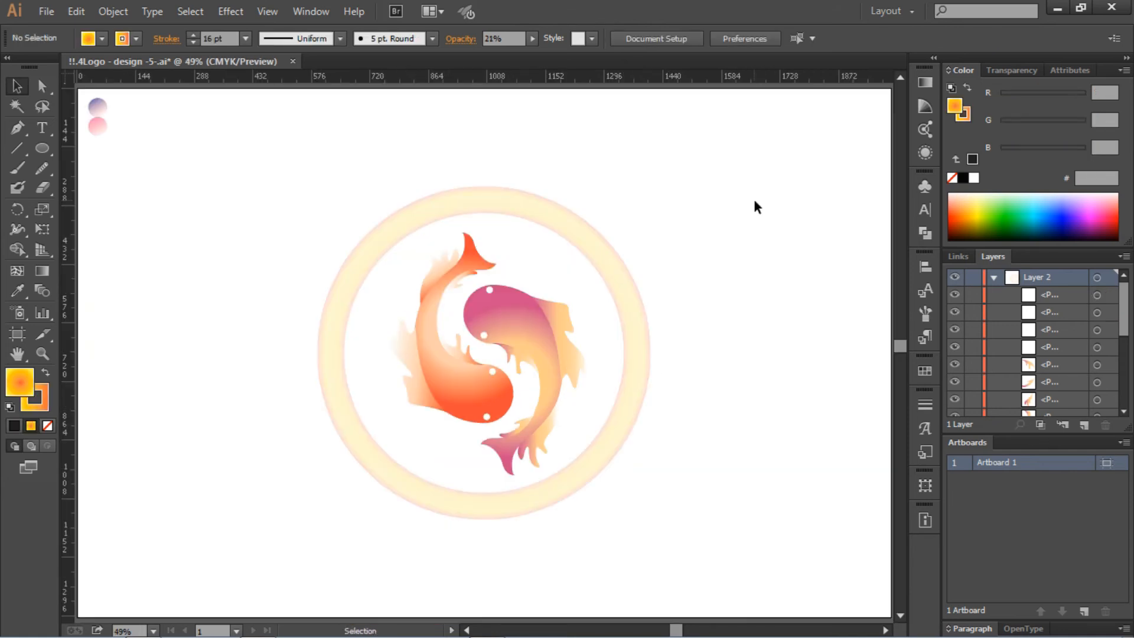
left_click(641, 277)
key("Delete")
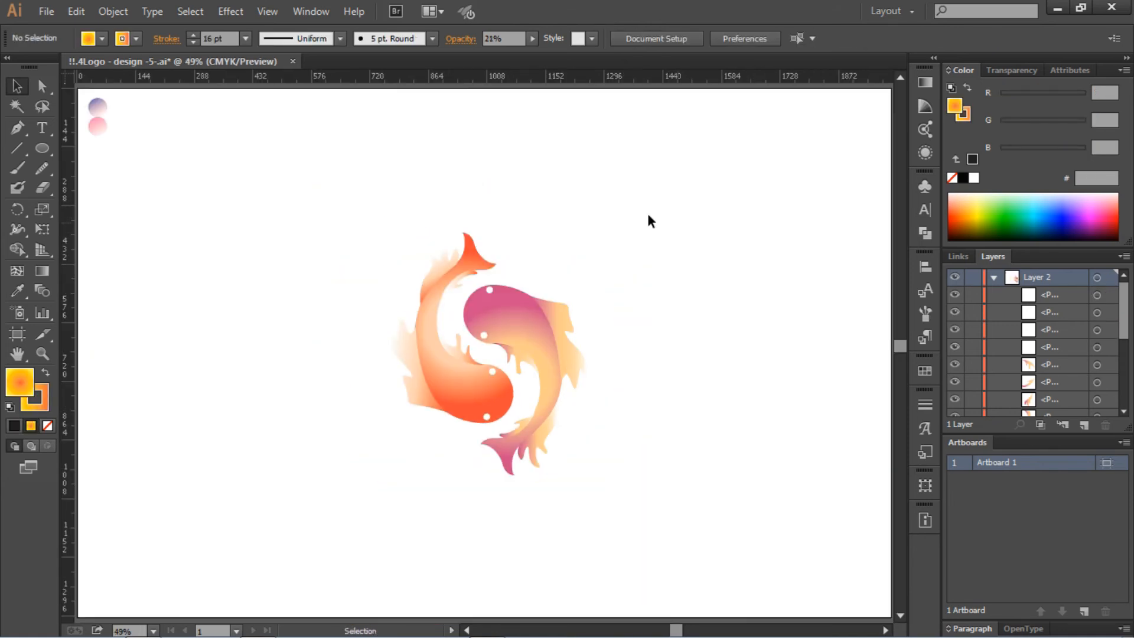
- Group both fish with their eyes and rotate the group counterclockwise
right_click(502, 338)
left_click(542, 414)
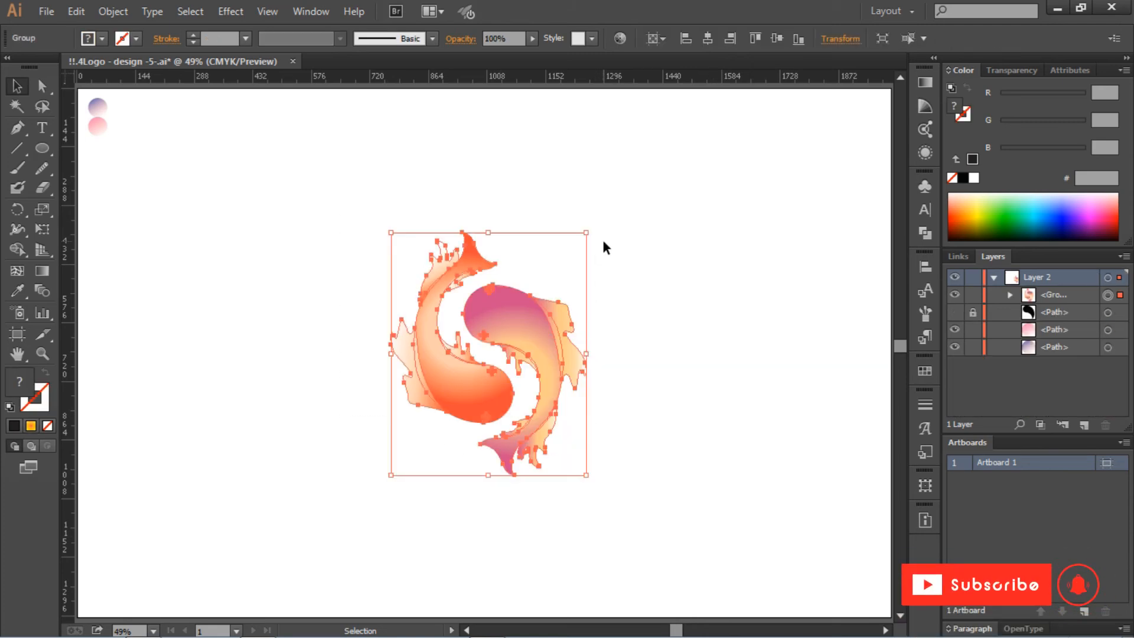
left_click_drag(592, 229, 590, 190)
left_click(811, 254)
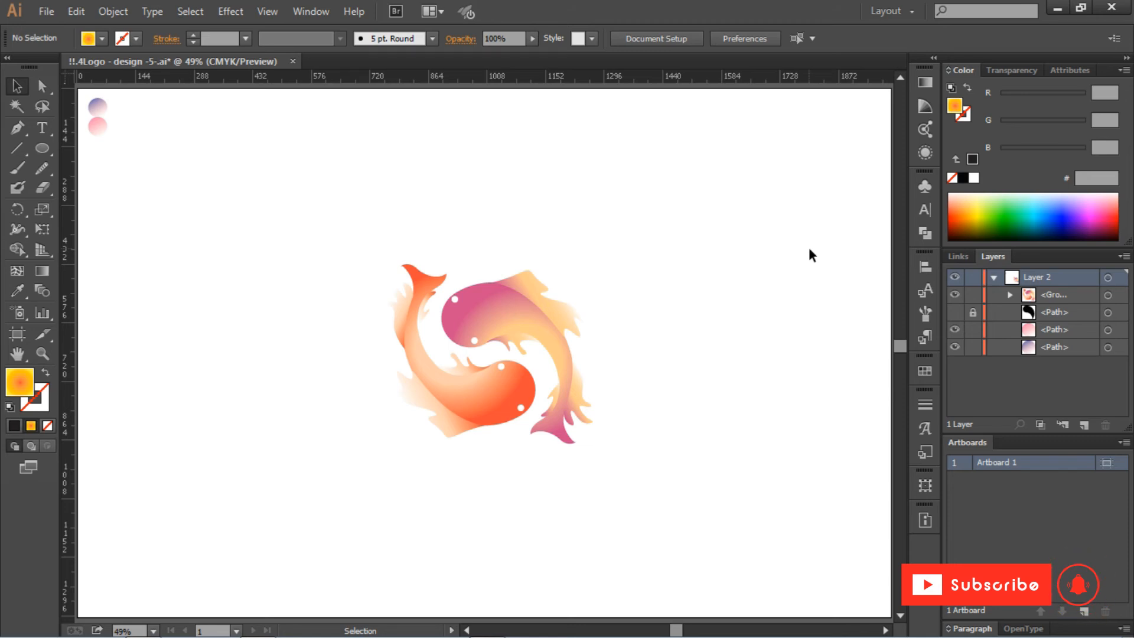
- Ungroup the two fish so their separate shapes can be selected
key("ctrl+equal")
key("ctrl+equal")
key("ctrl+equal")
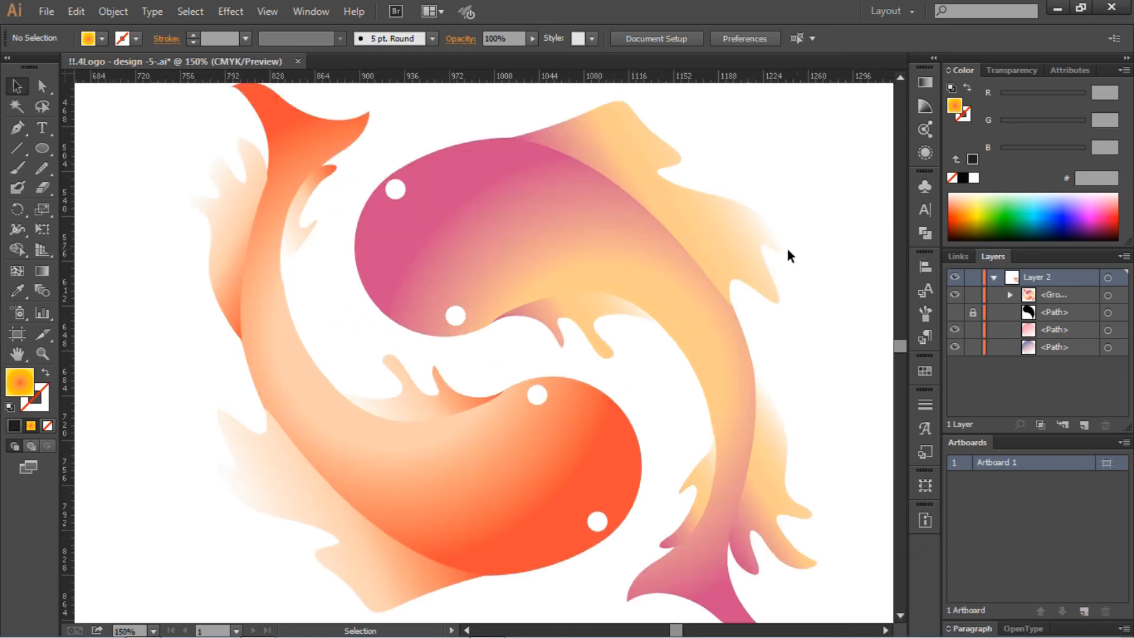
left_click(608, 221)
right_click(608, 221)
left_click(641, 319)
left_click(809, 254)
- Send the large back fins of both fish to the back, behind their bodies
left_click(631, 171)
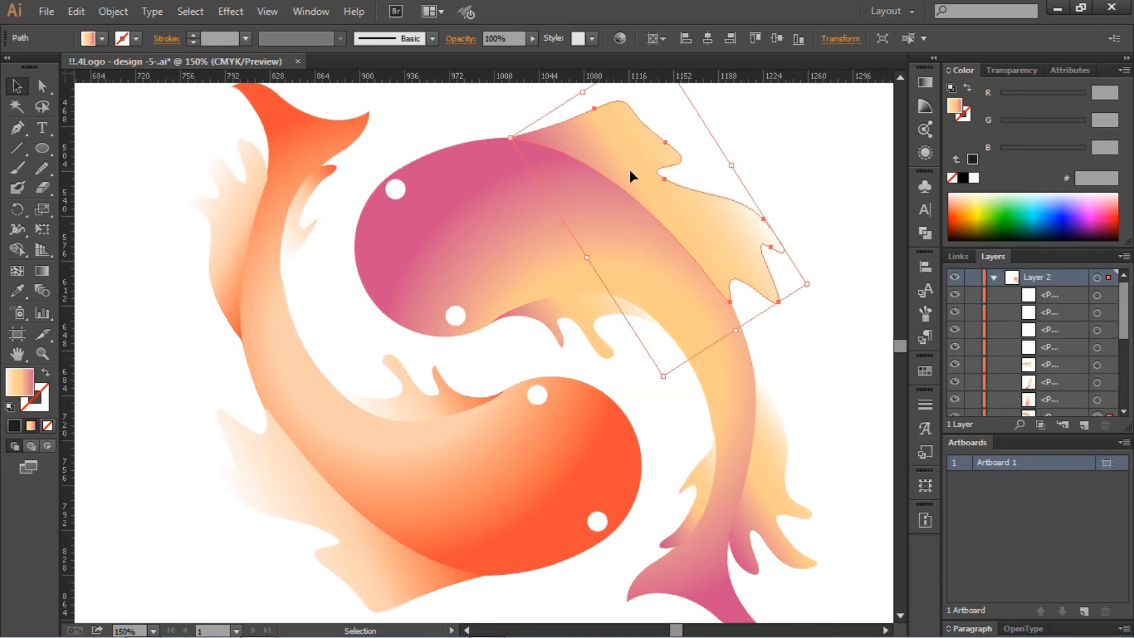
key("ctrl+shift+bracketleft")
left_click(346, 525)
key("ctrl+shift+bracketleft")
left_click(347, 328)
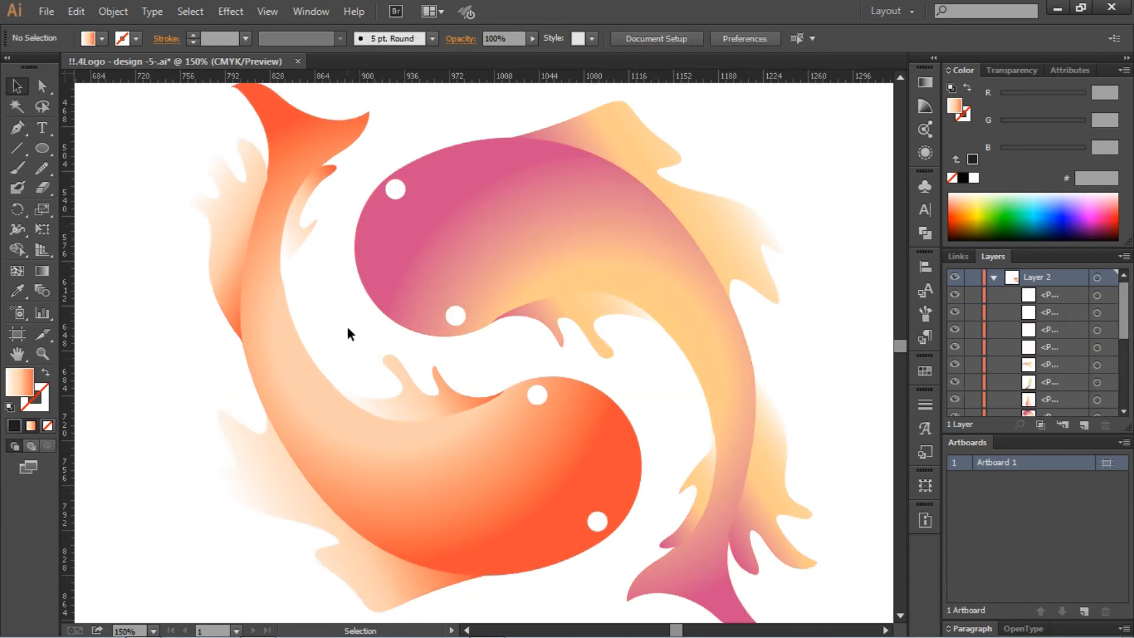
- Send the orange fish's two tail fins and its belly fin to the back
left_click(241, 214)
left_click(300, 232, "shift")
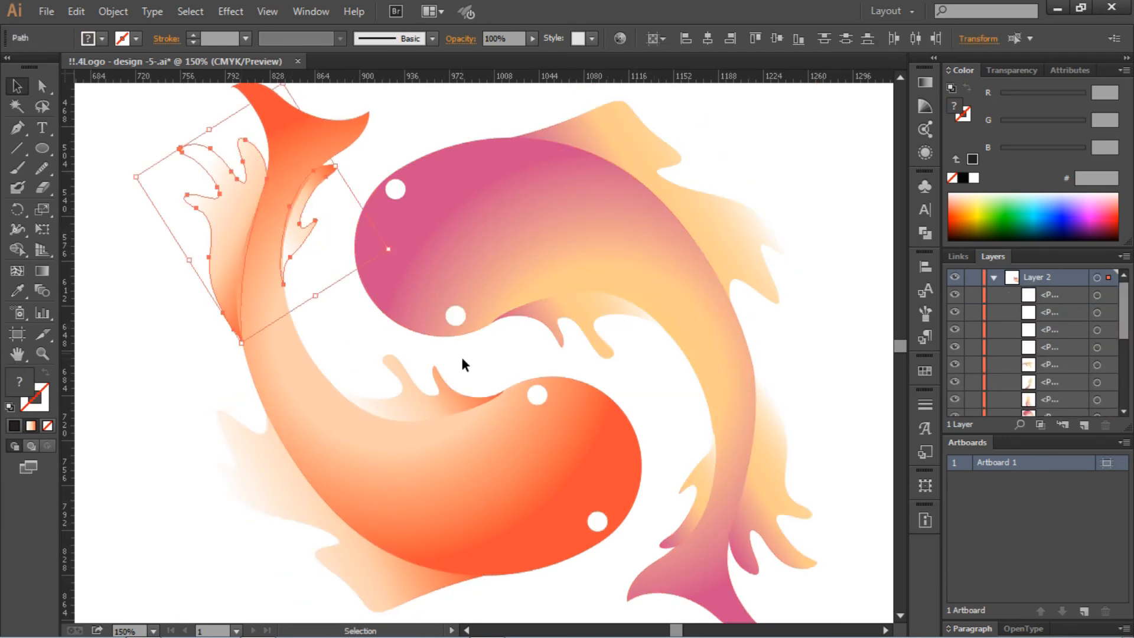
key("ctrl+shift+bracketleft")
left_click(458, 403)
key("ctrl+shift+bracketleft")
left_click(315, 312)
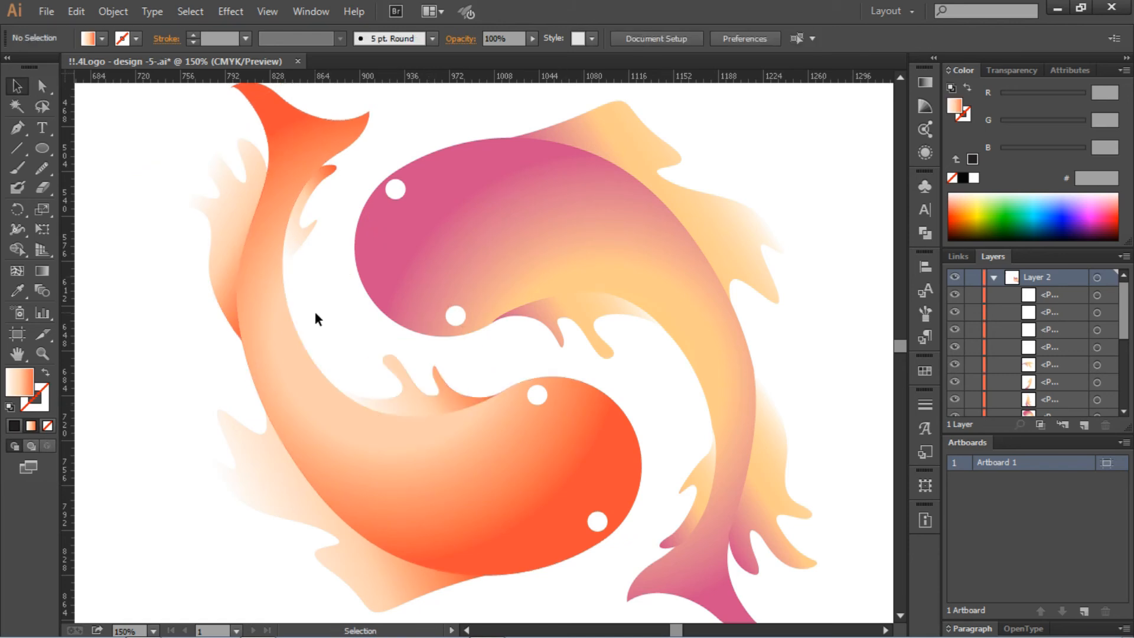
- Restore the orange fish's belly fin to its place in front of the body
key("a")
left_click(407, 390)
key("ctrl+shift+bracketleft")
left_click(340, 317)
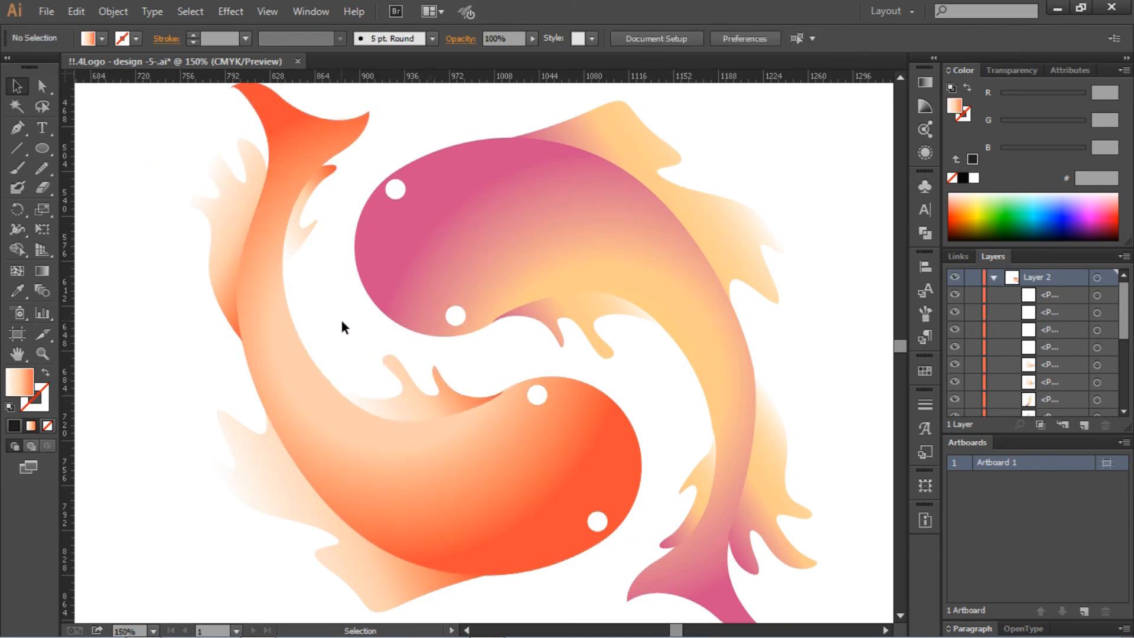
- Send the magenta fish's back fin and tail fins to the back together
key("ctrl+minus")
left_click(568, 213)
left_click(666, 432, "shift")
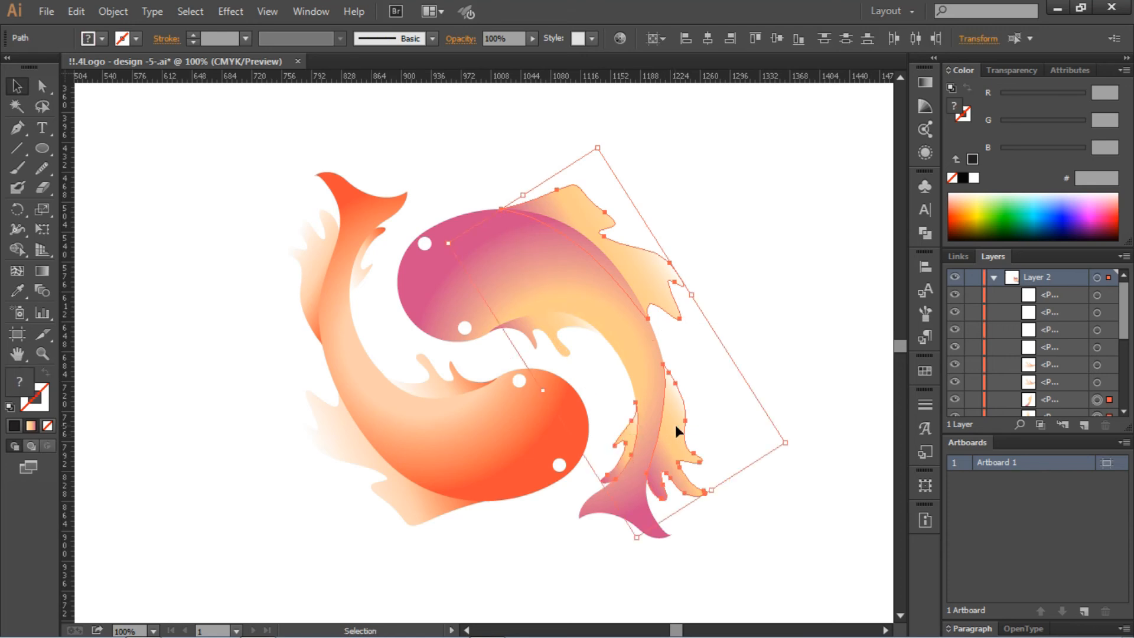
key("ctrl+shift+bracketleft")
left_click(177, 132)
- Regroup all shapes of both fish and turn the group counterclockwise
left_click_drag(208, 134, 780, 600)
key("ctrl+g")
left_click_drag(775, 171, 642, 142)
left_click(778, 200)
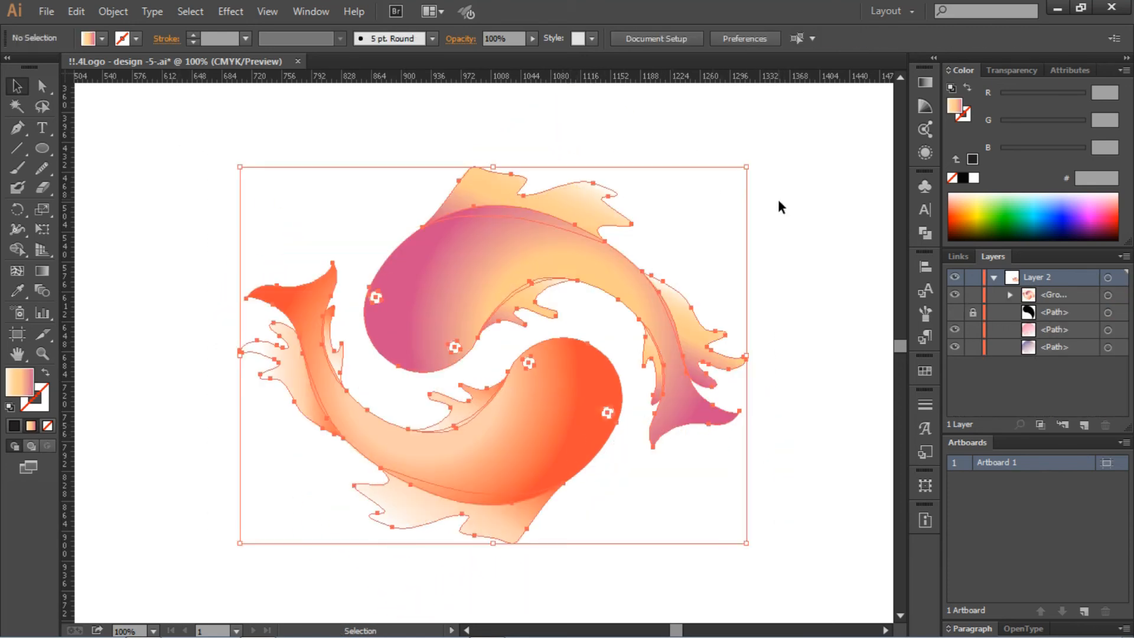
- Rotate the fish group clockwise by about 45°
key("ctrl+minus")
key("ctrl+0")
left_click(544, 303)
left_click_drag(616, 262, 689, 384)
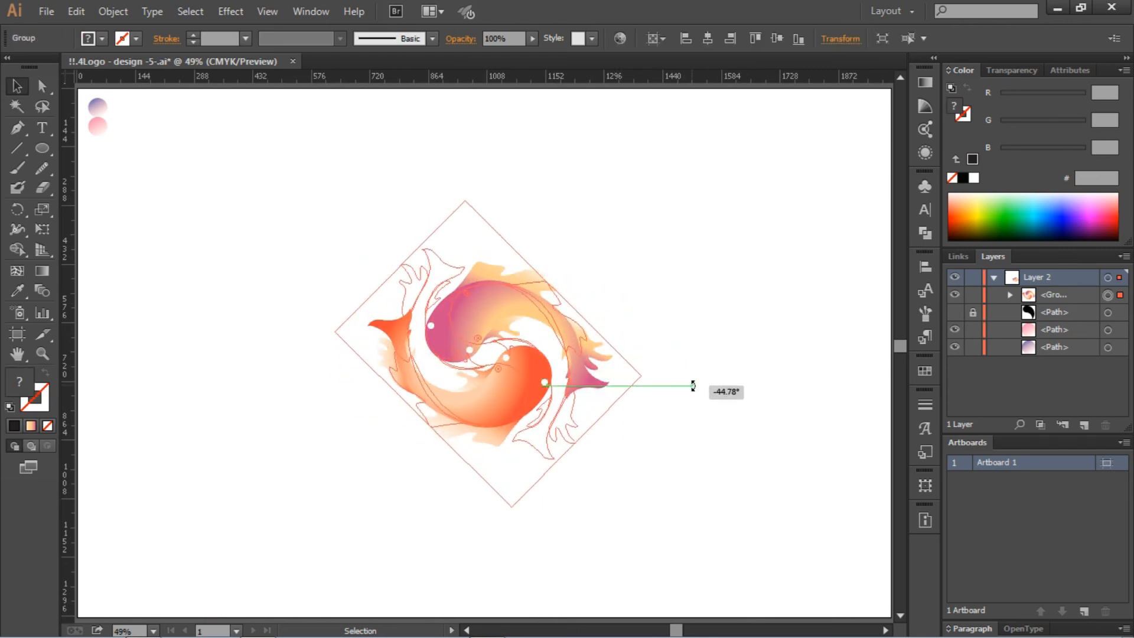
left_click(714, 344)
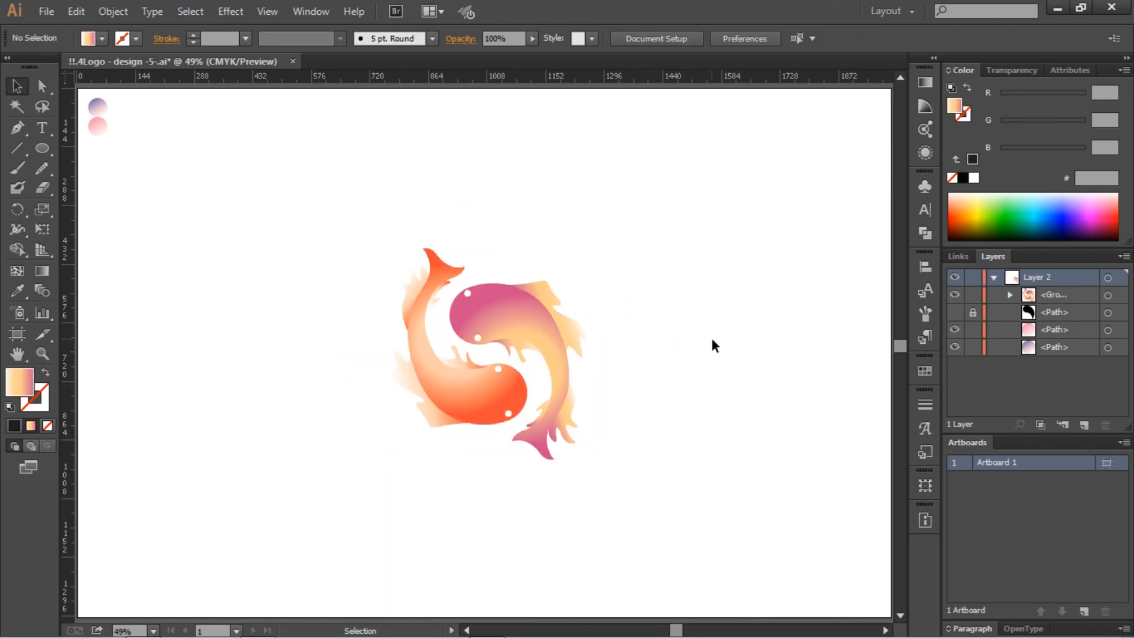